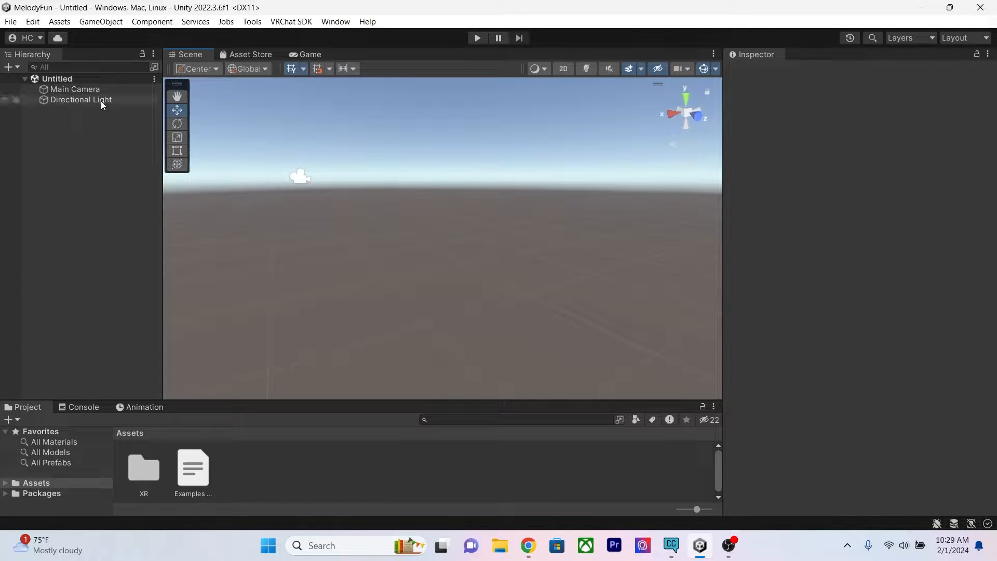
scroll(460, 210, "down", 1)
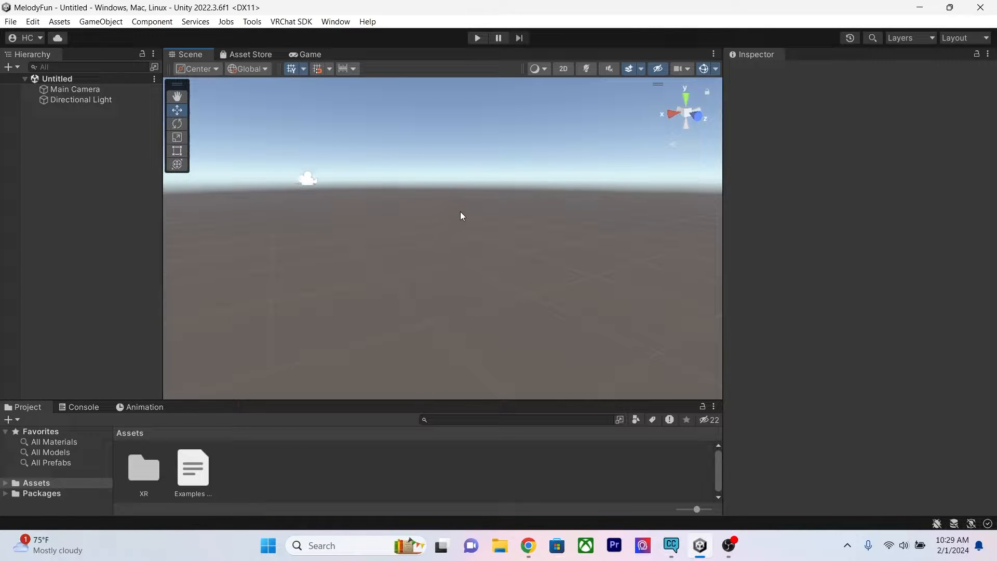
middle_click_drag(574, 280, 576, 255)
middle_click_drag(400, 276, 411, 252)
Step: Switch to the VRChat Creator Companion and review the MelodyFun project's packages, including the Modular Avatar description
left_click(923, 6)
left_click(924, 6)
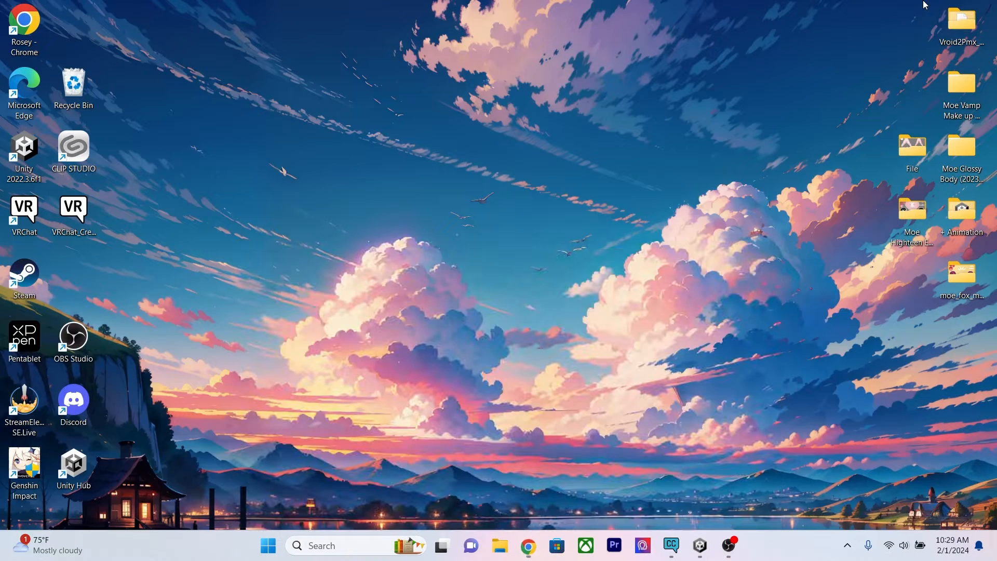
left_click(669, 542)
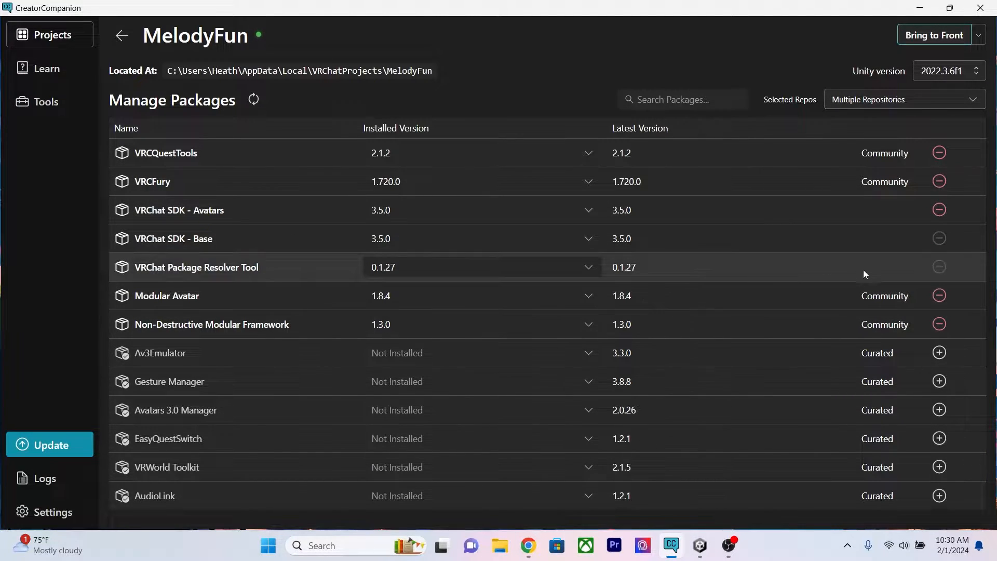
mouse_move(241, 297)
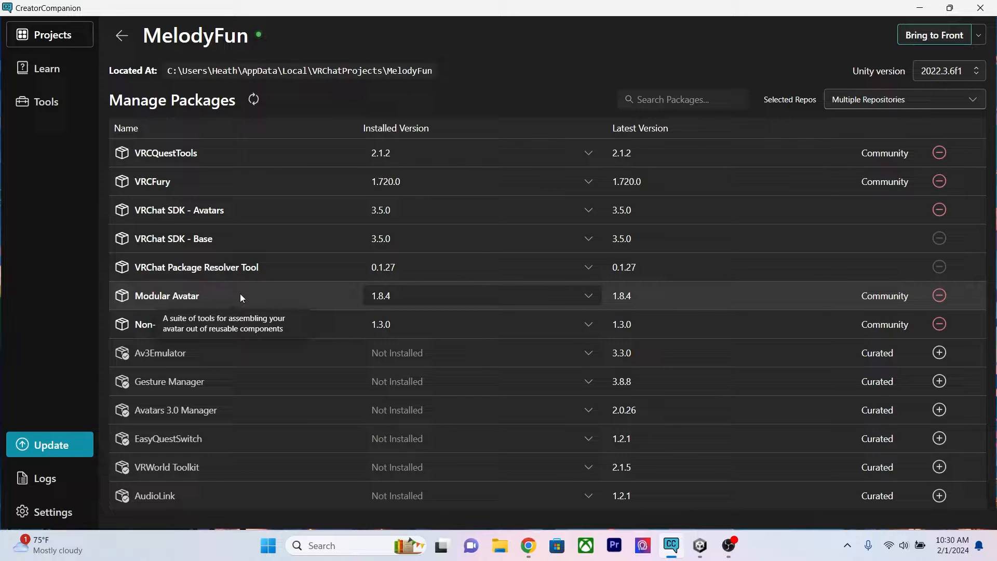
Step: Switch to Chrome and browse the items offered on the BOOTH marketplace home page
key("super+d")
left_click(528, 545)
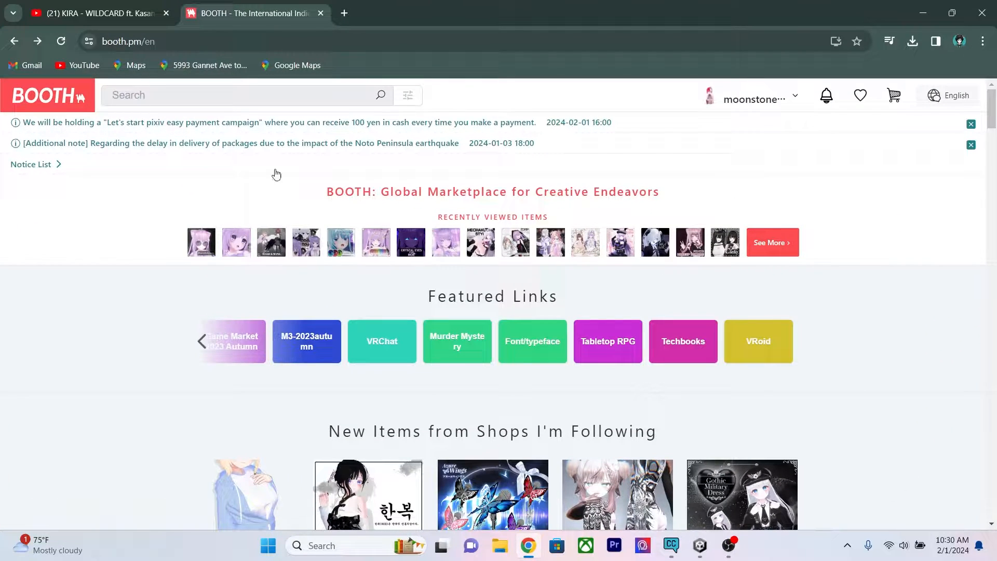
scroll(566, 310, "down", 8)
scroll(623, 314, "down", 10)
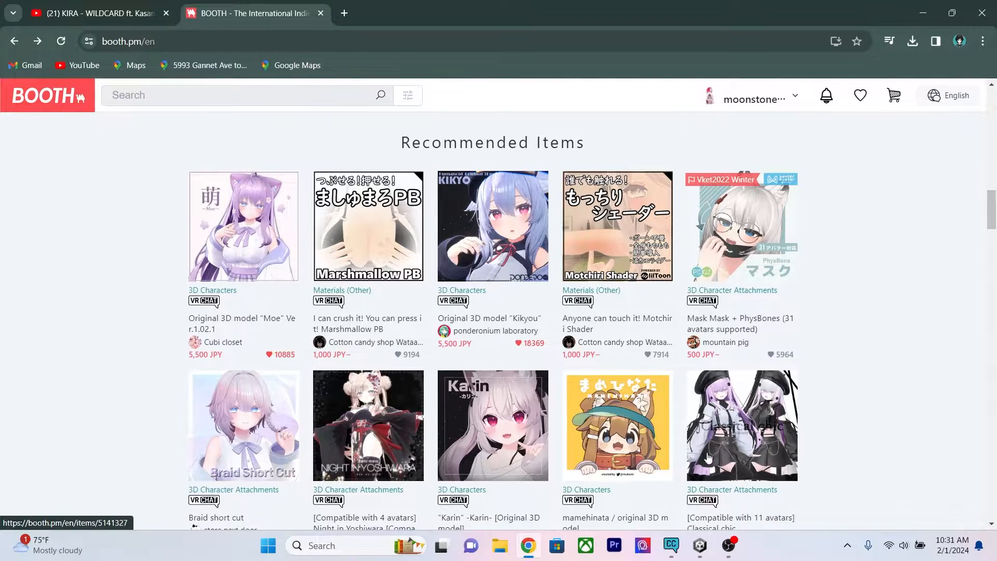
scroll(845, 298, "up", 15)
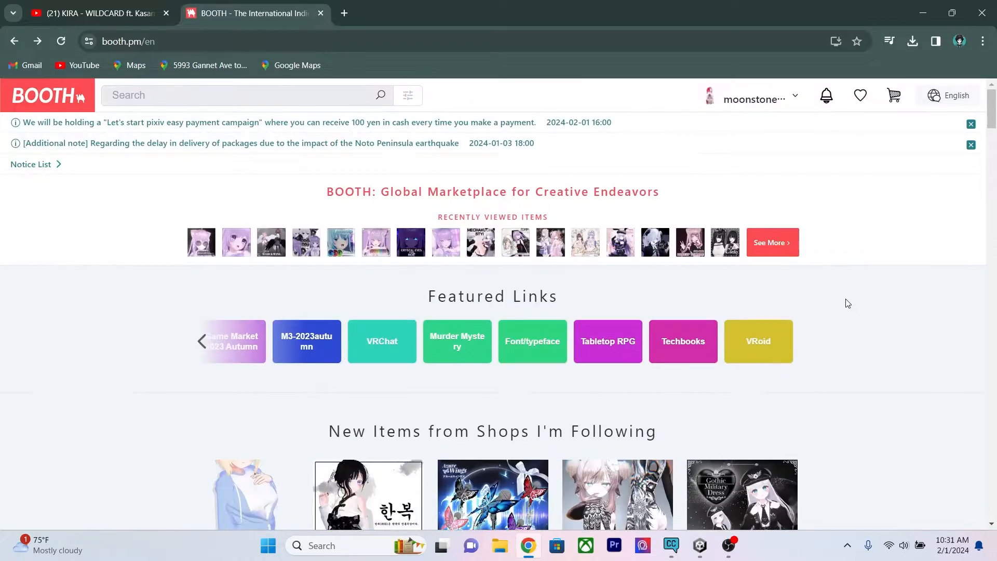
left_click(923, 13)
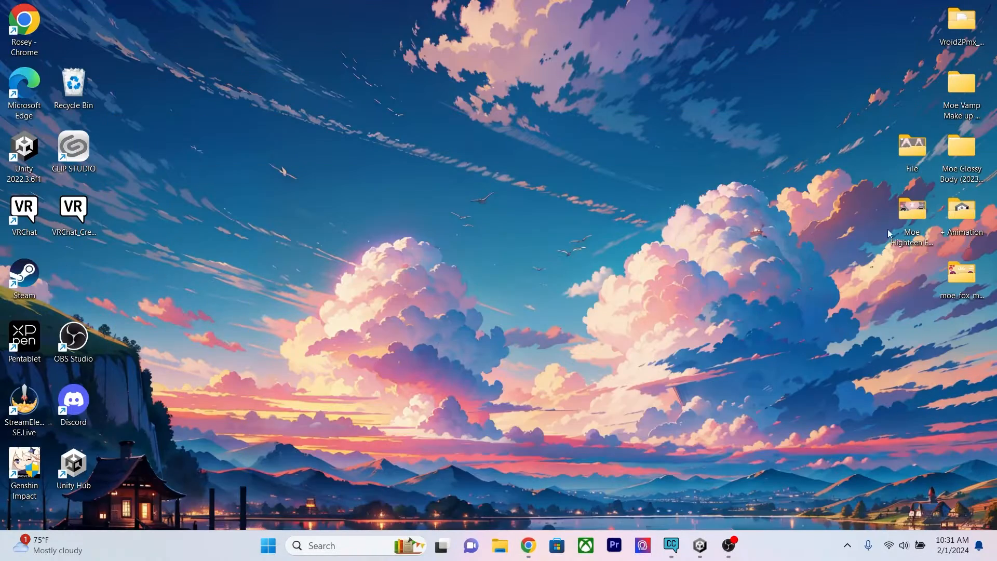
Step: Return to Unity and, in File Explorer, open the Moe_Ver1.02.1.zip archive from the Moe Avatar folder
left_click(701, 546)
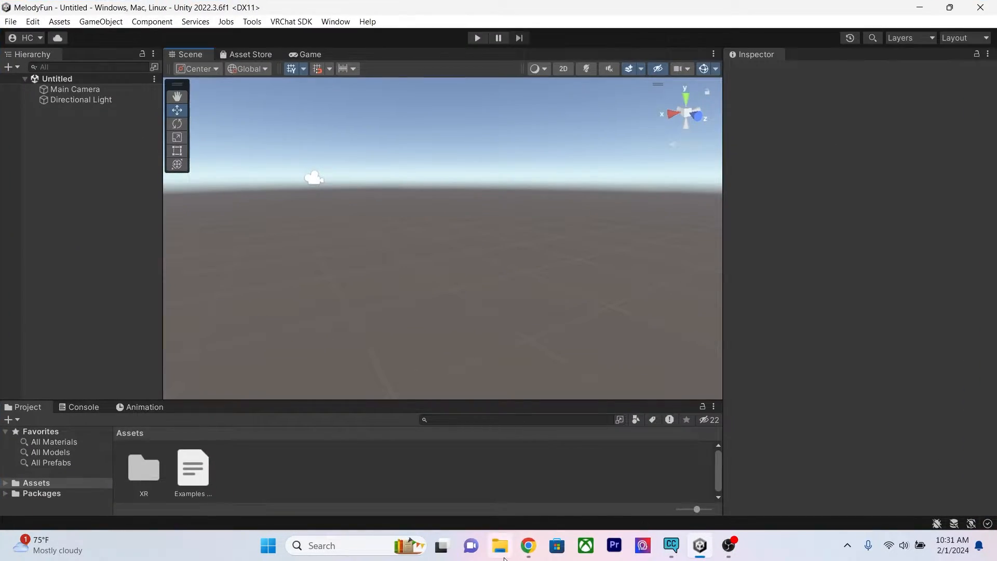
left_click(502, 555)
scroll(342, 312, "down", 5)
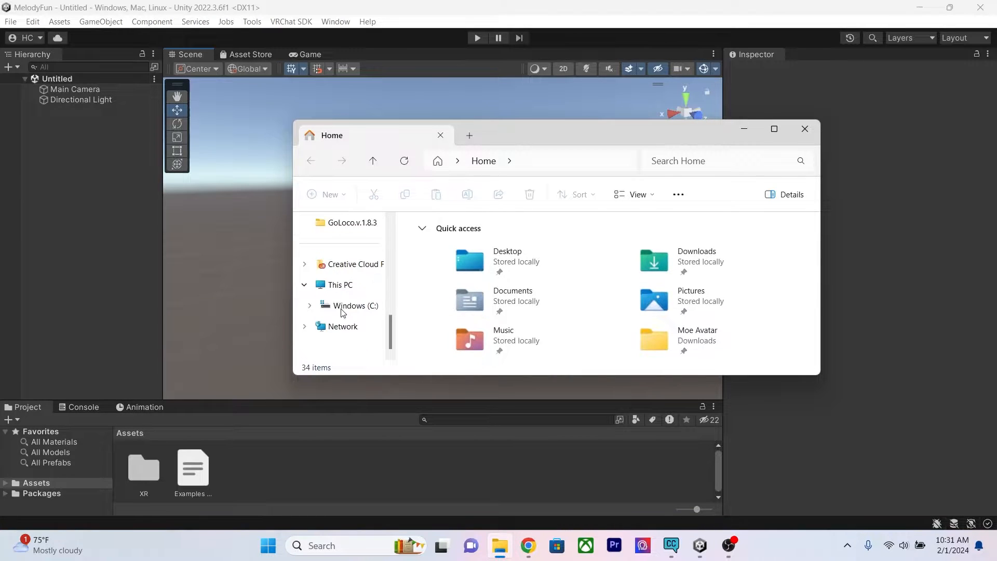
scroll(343, 311, "up", 3)
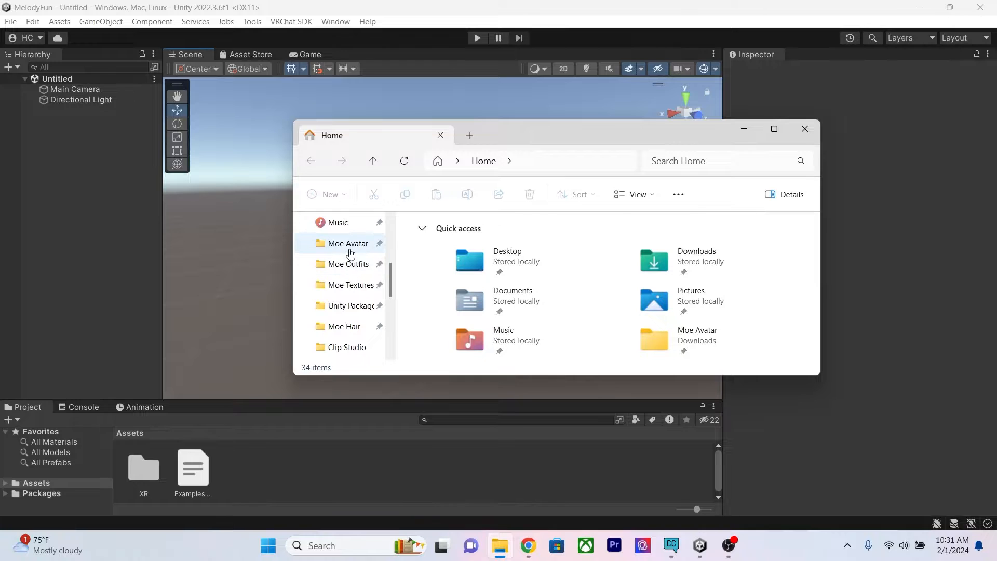
left_click(349, 247)
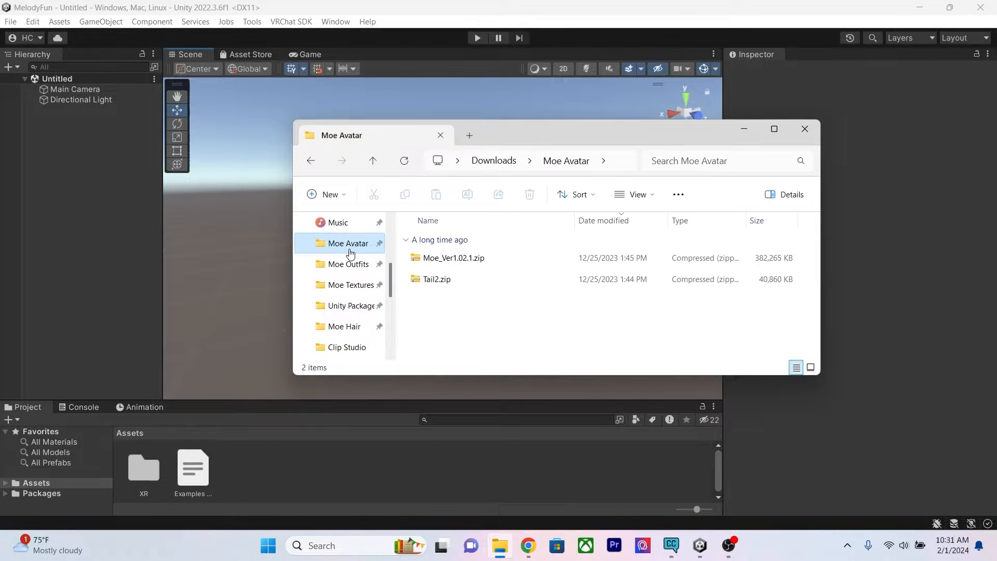
left_click(538, 260)
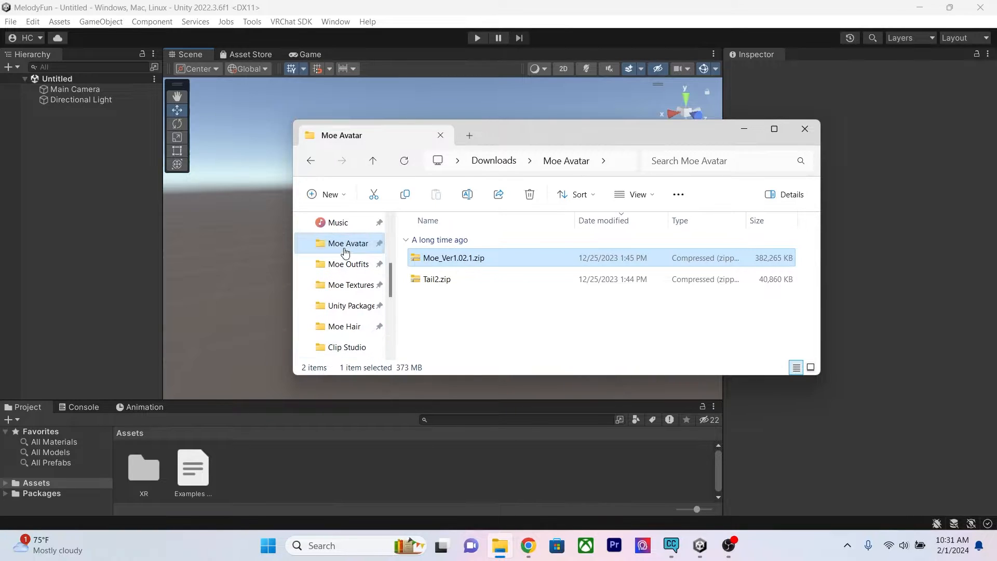
double_click(541, 259)
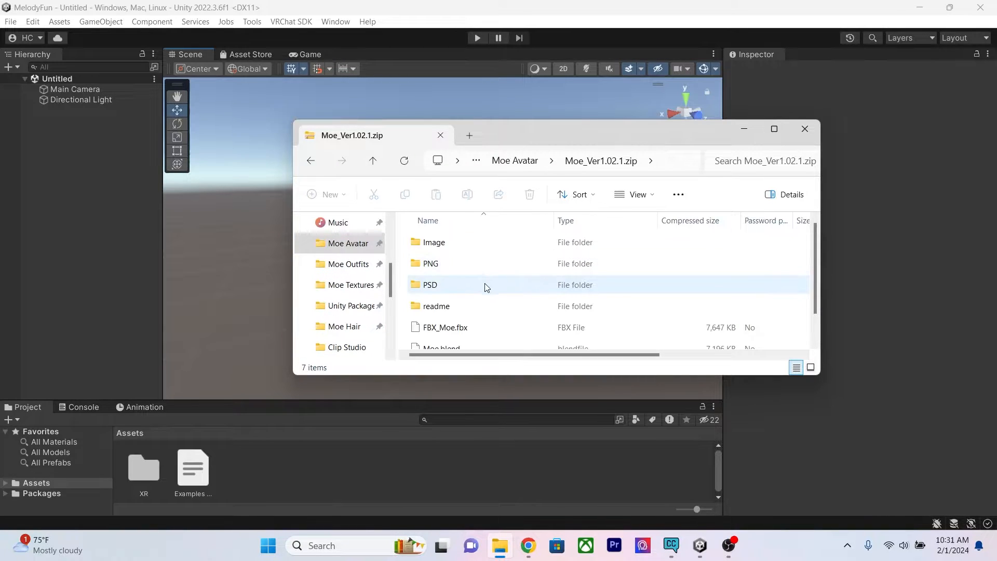
Step: Import the full contents of Moe.unitypackage from the archive into the MelodyFun Unity project
scroll(488, 296, "down", 1)
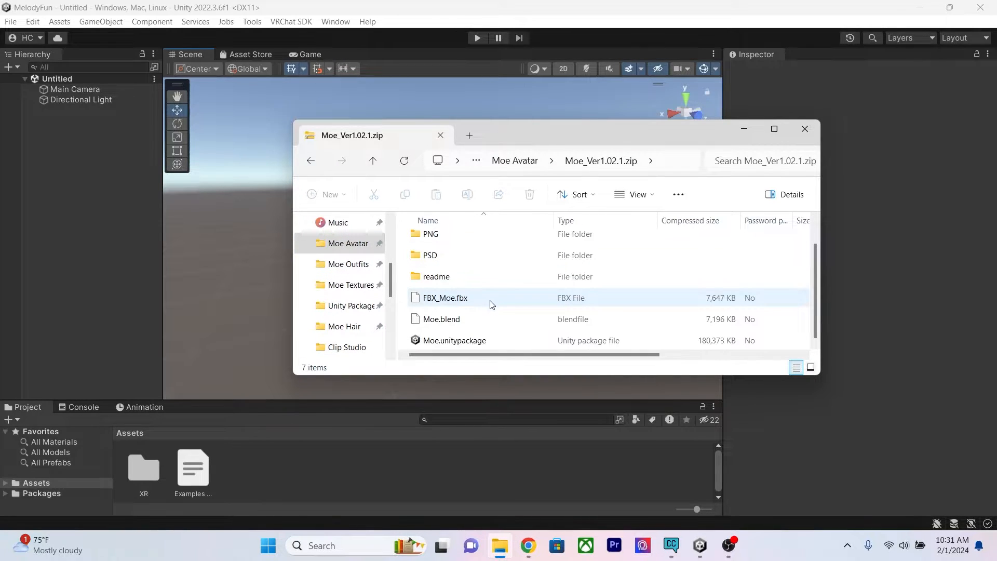
double_click(492, 341)
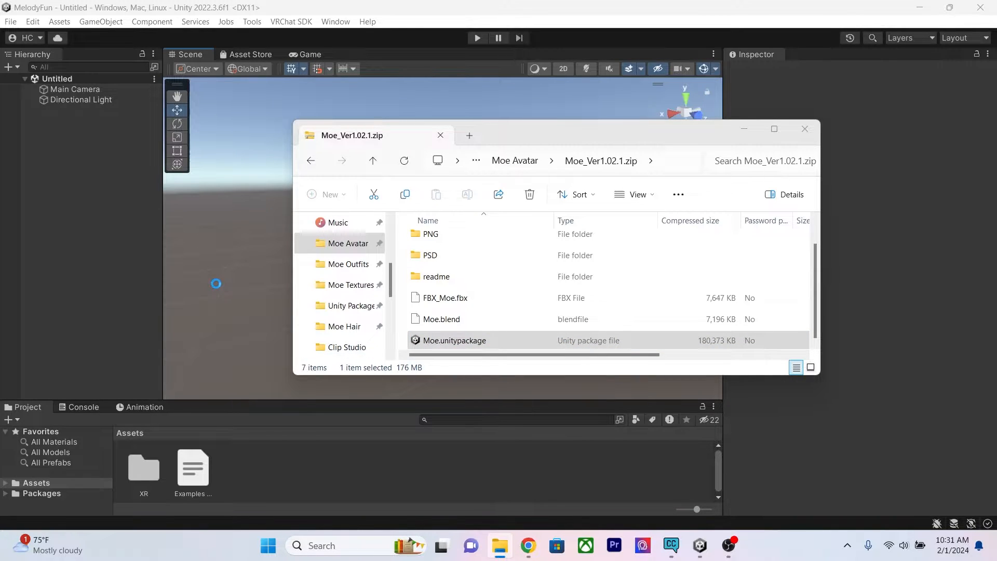
left_click_drag(672, 136, 763, 131)
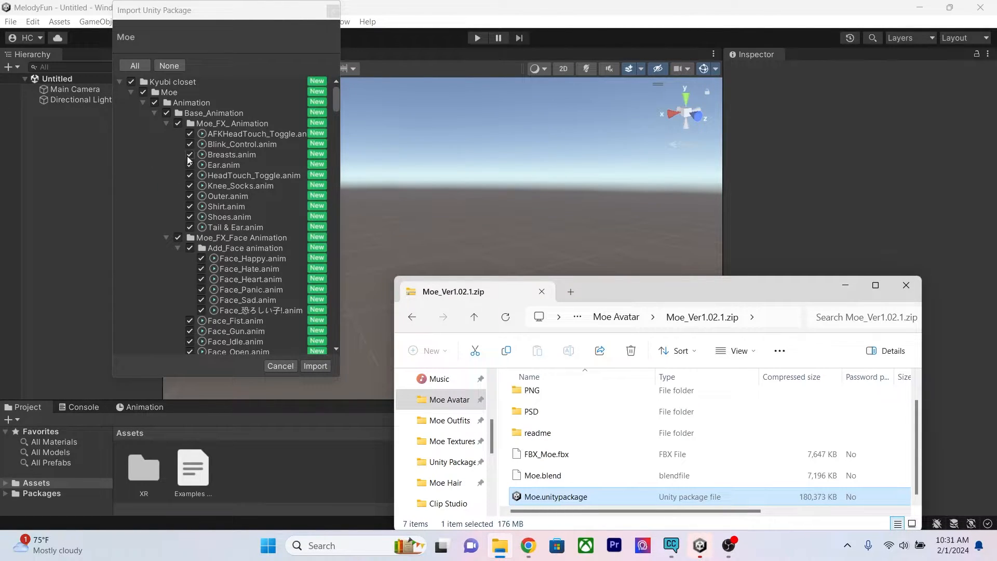
left_click(317, 369)
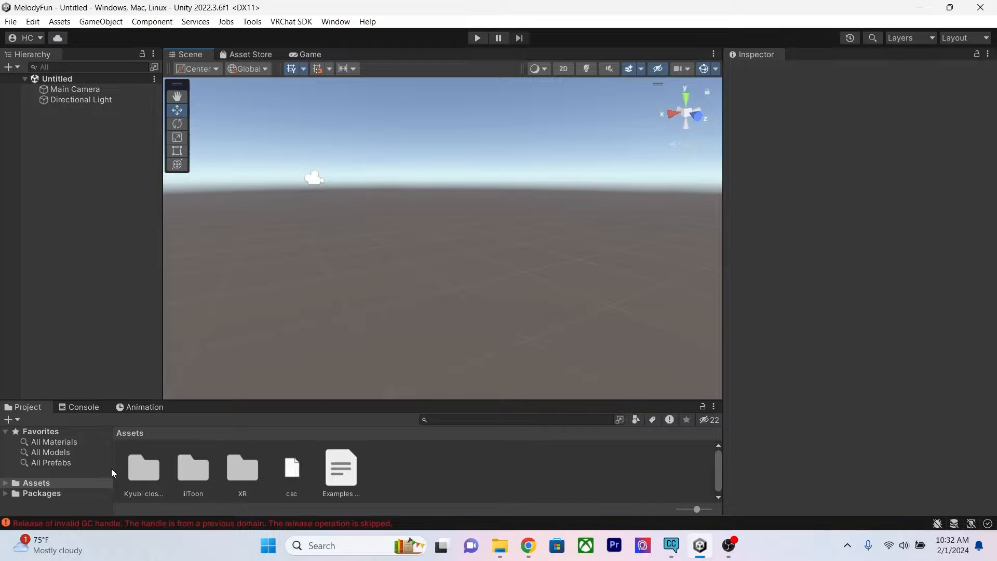
Step: Look inside the imported Kyubi closet folder and go back to the project's Assets folder
left_click(145, 463)
double_click(143, 472)
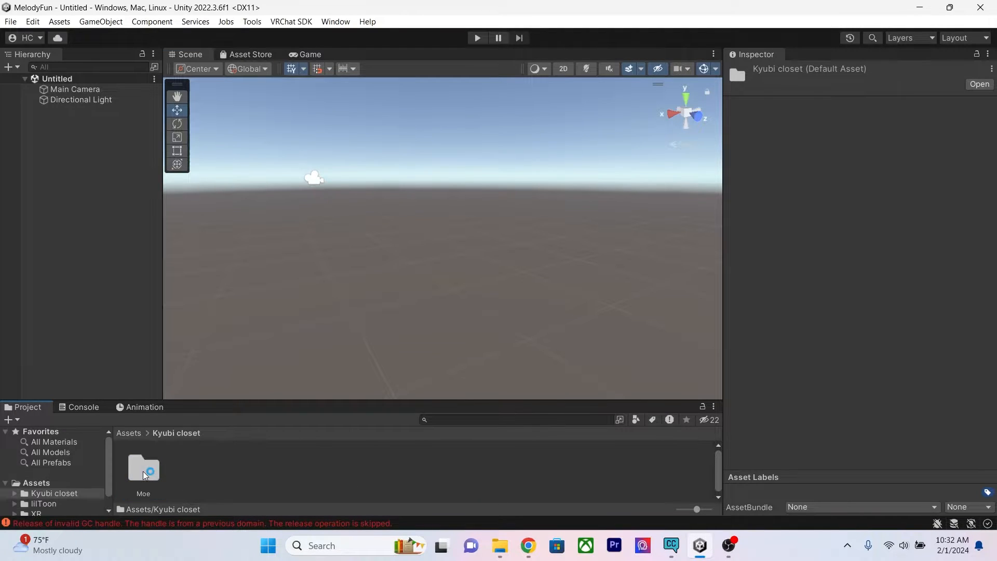
left_click(25, 483)
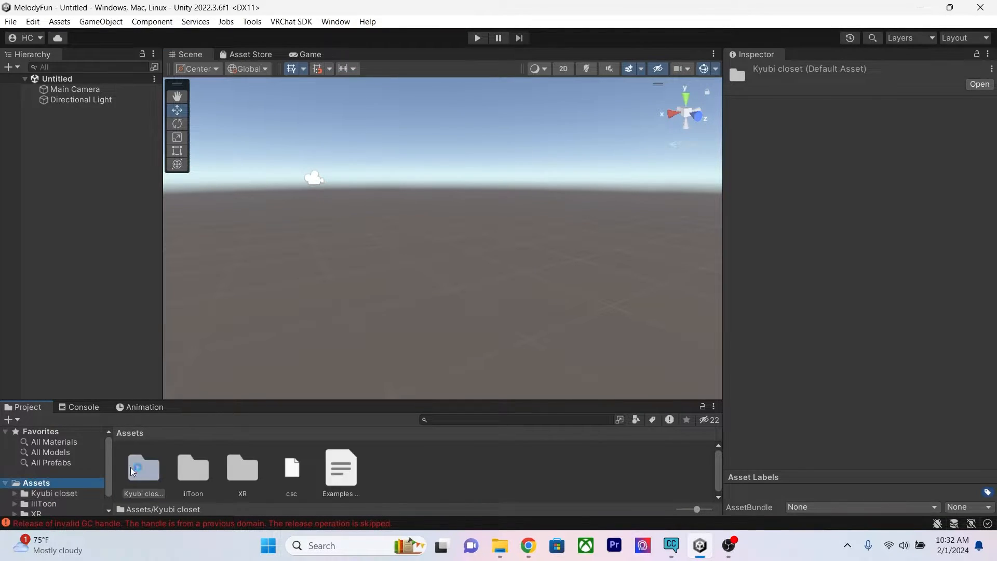
Step: Bring File Explorer back, move its window clear of the project assets and open the Moe Hair folder
left_click(510, 555)
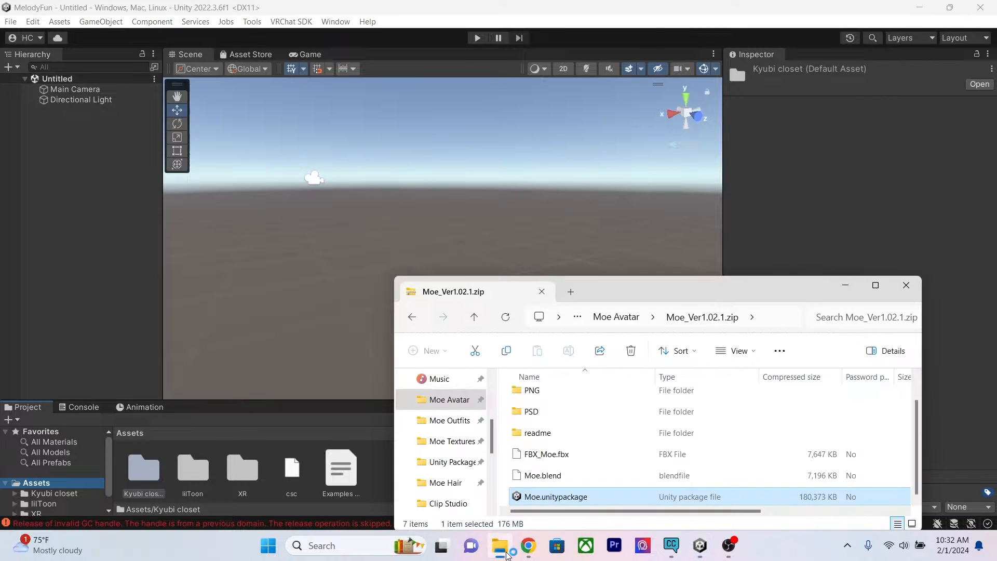
left_click(670, 299)
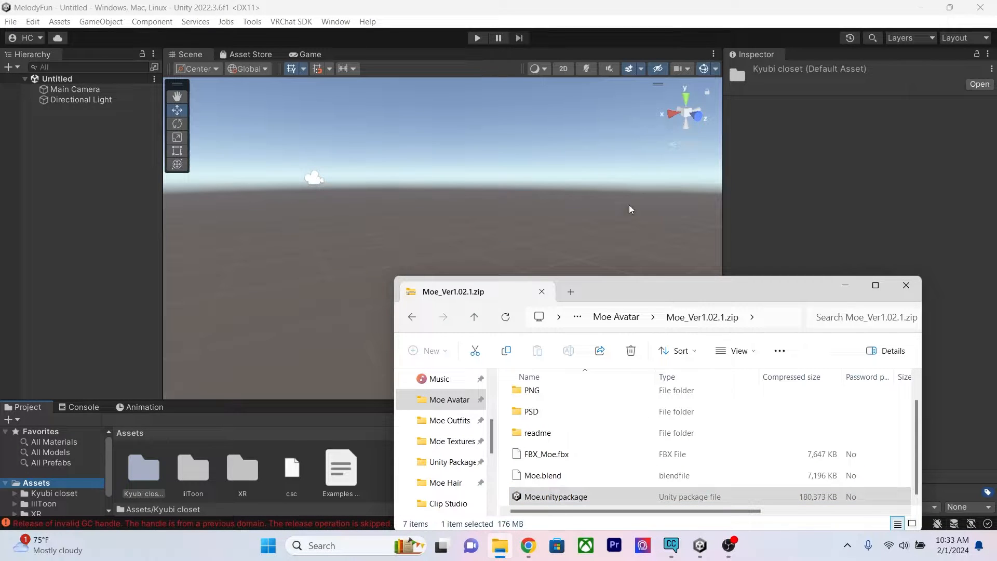
left_click_drag(630, 288, 611, 114)
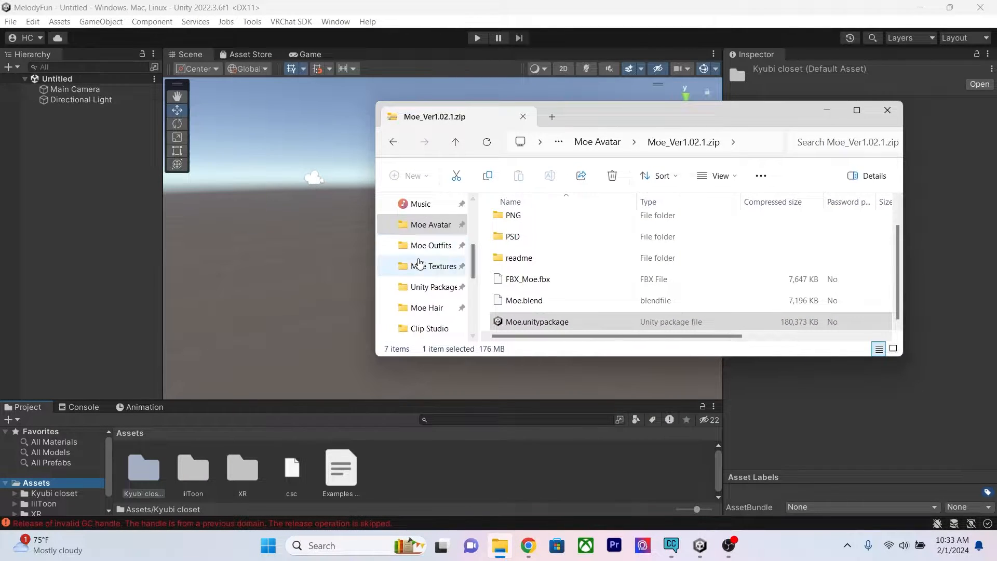
left_click(423, 308)
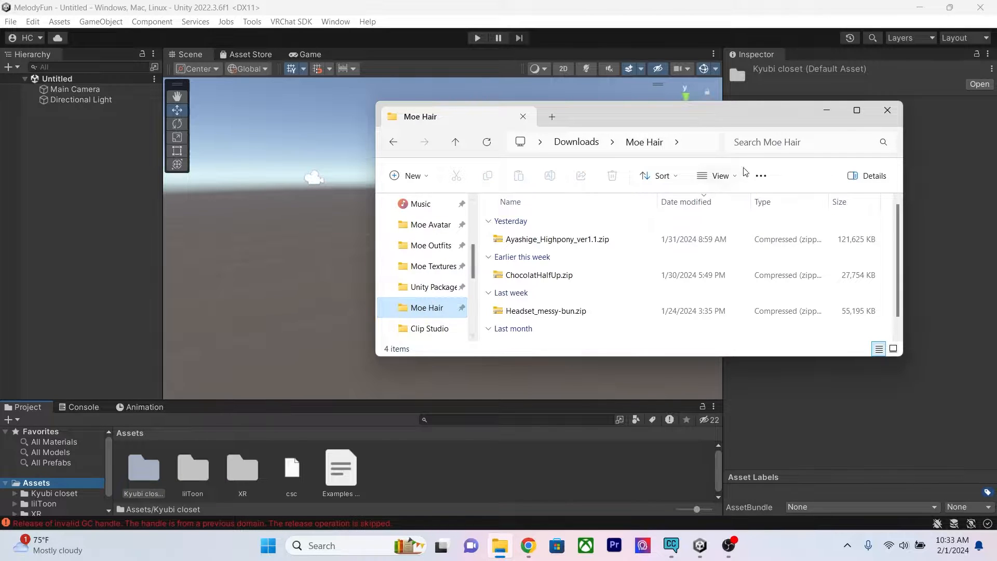
Step: Switch to Chrome and check the Messy-bun hair product page for its supported avatars, looking for Moe
left_click(528, 545)
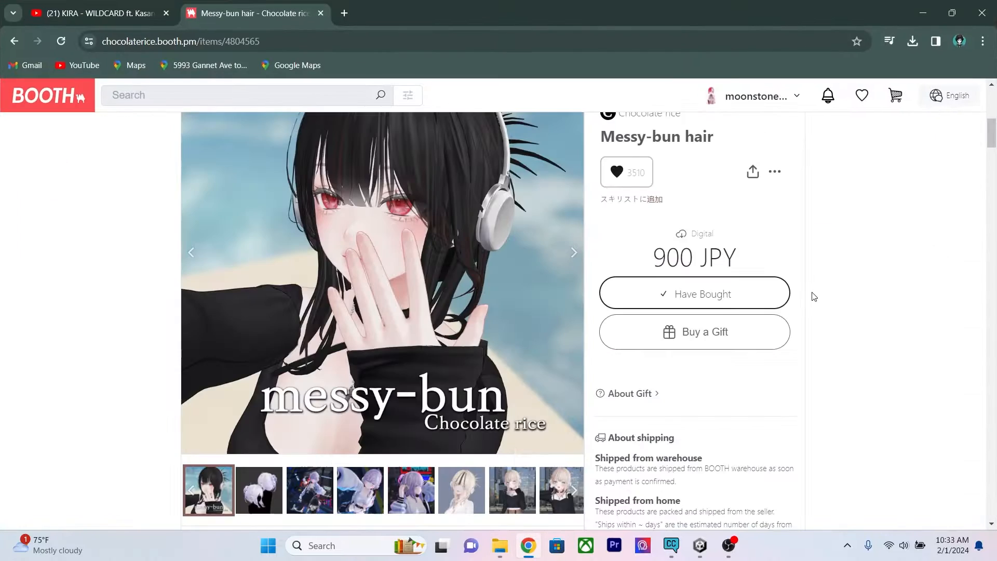
scroll(408, 264, "up", 2)
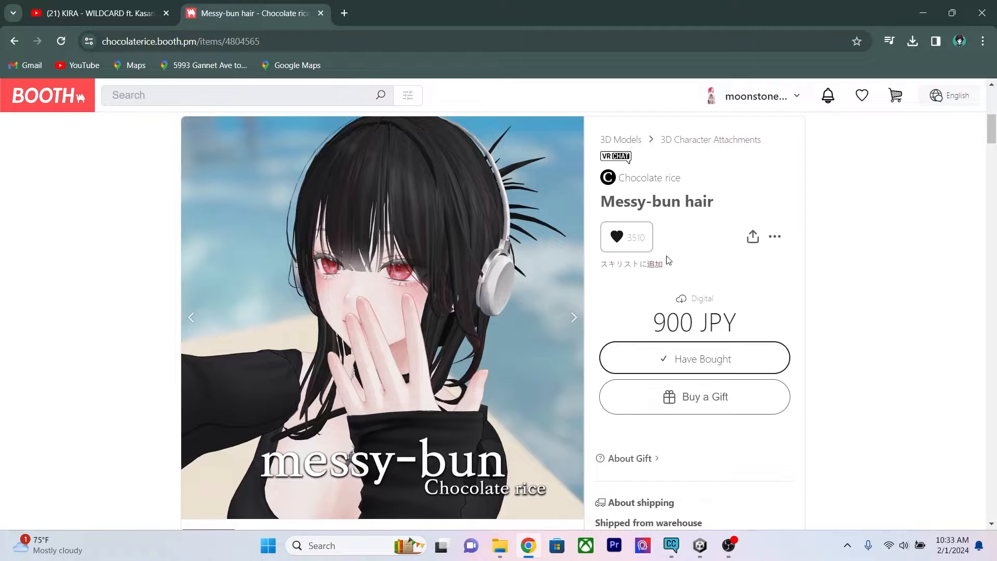
scroll(569, 379, "down", 3)
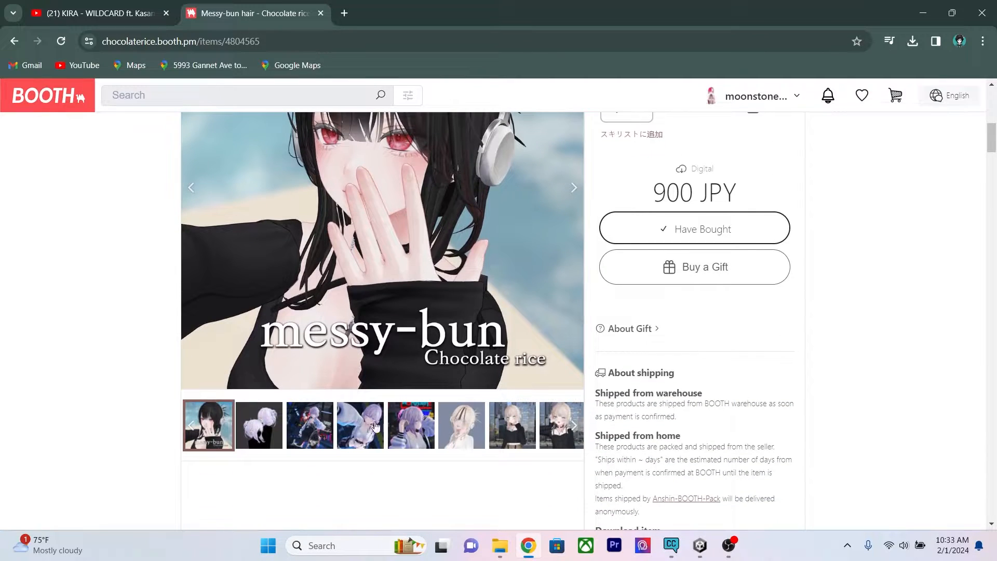
scroll(592, 398, "down", 5)
scroll(592, 397, "down", 3)
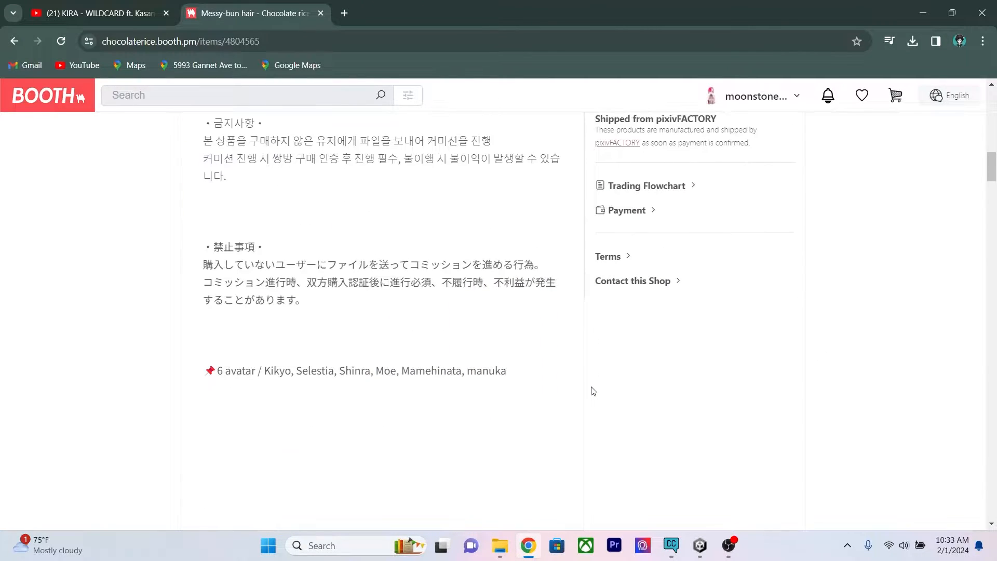
scroll(594, 391, "down", 1)
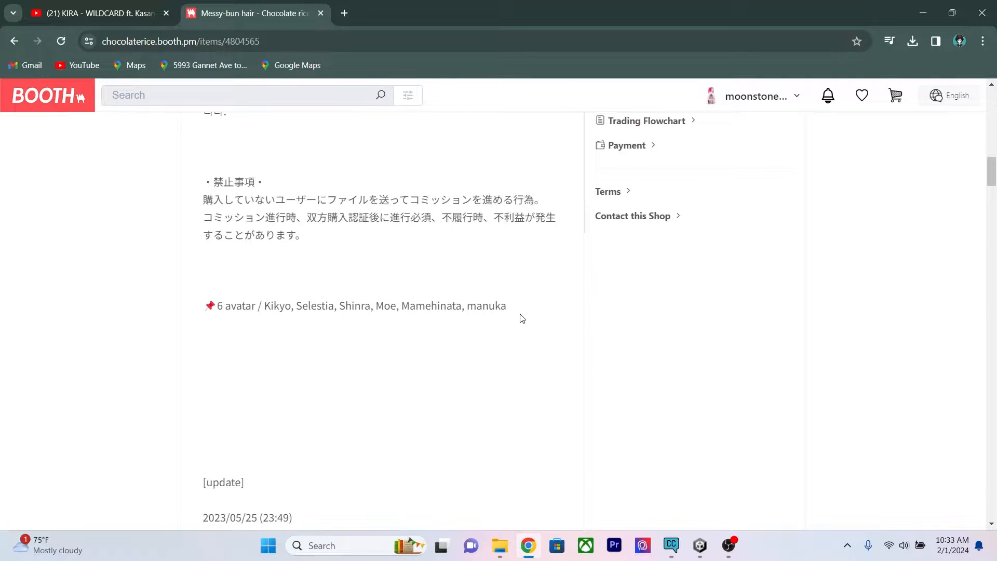
left_click_drag(504, 311, 203, 310)
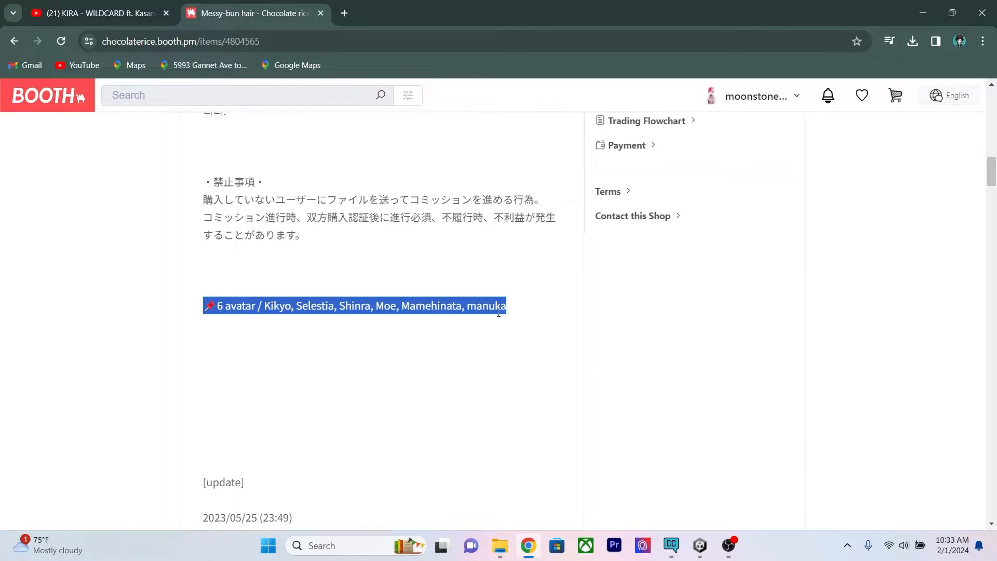
left_click(290, 354)
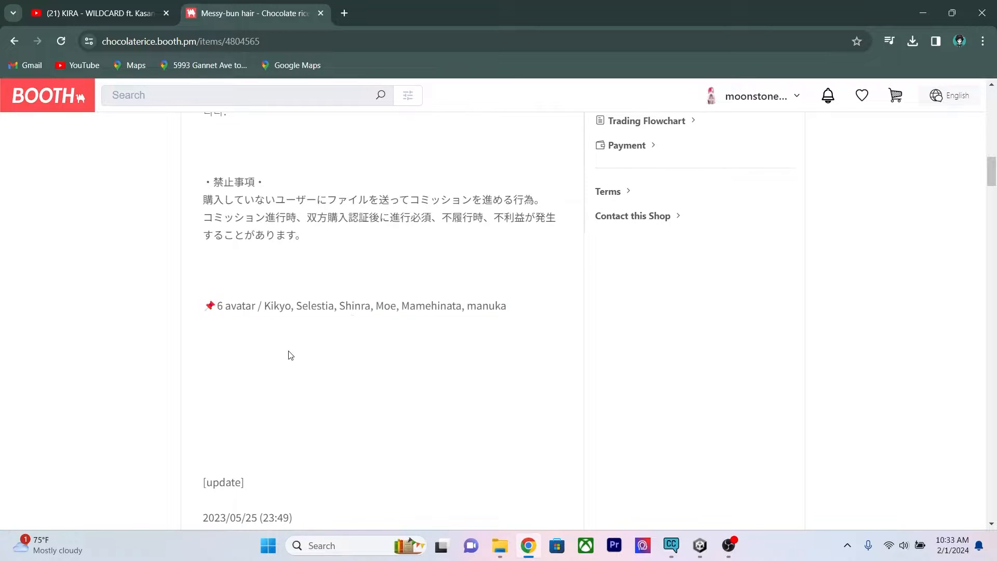
left_click_drag(395, 305, 376, 308)
Step: View the Messy-bun hair product's preview images, advancing to the next picture in the gallery
scroll(398, 324, "up", 15)
scroll(421, 281, "down", 3)
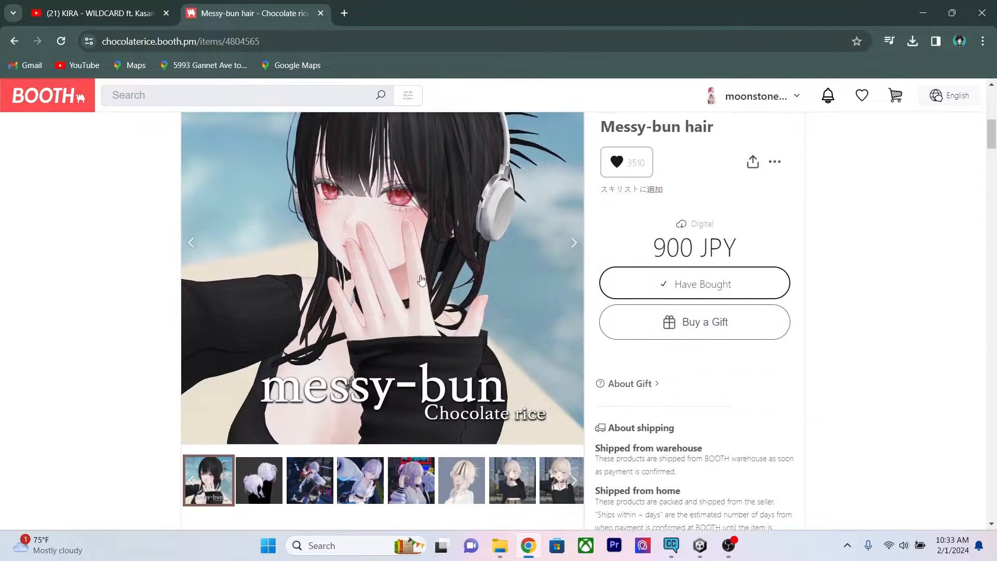
scroll(576, 236, "up", 2)
left_click(575, 317)
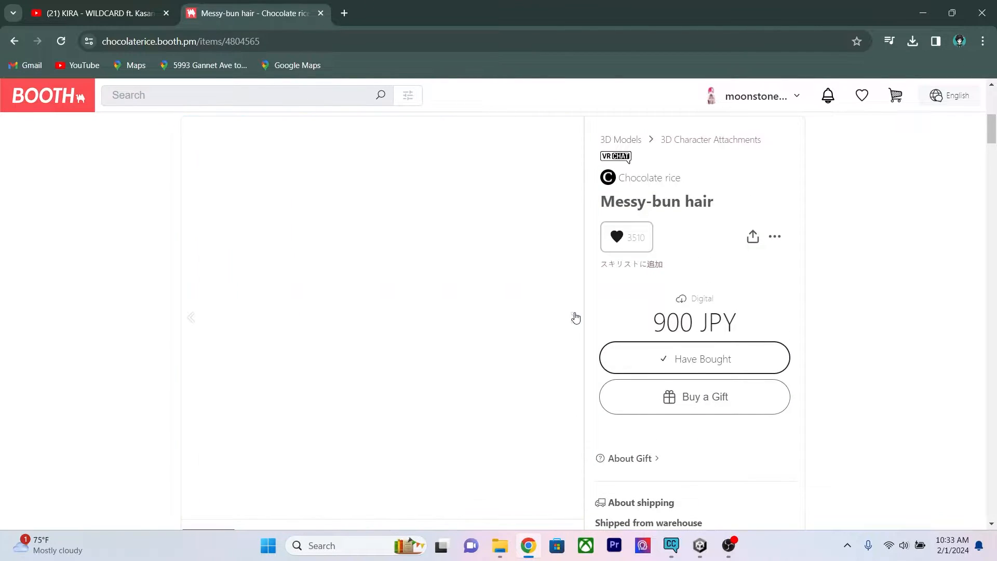
Step: Return to the Moe Hair folder in File Explorer and open the Headset_messy-bun.zip archive
left_click(931, 12)
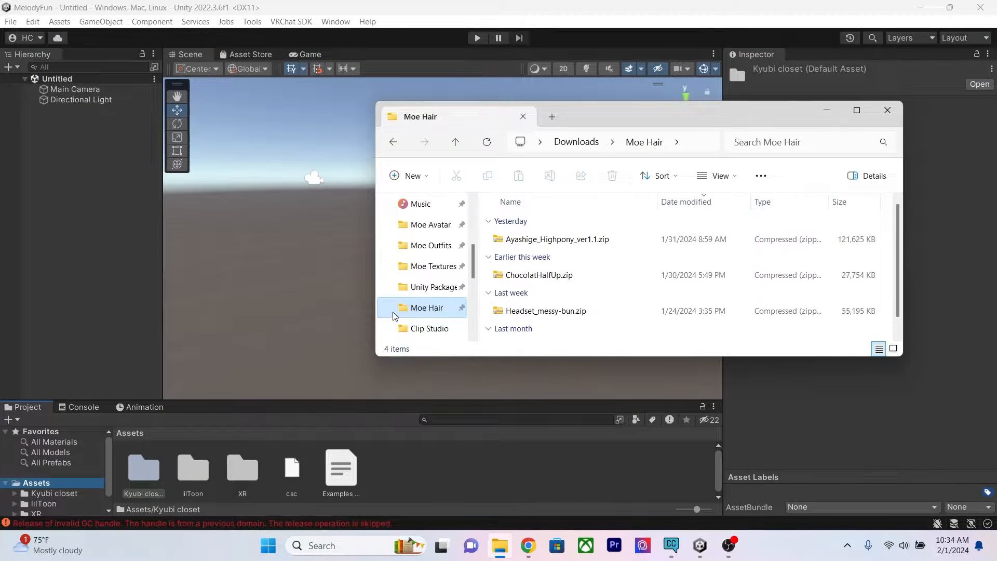
double_click(609, 315)
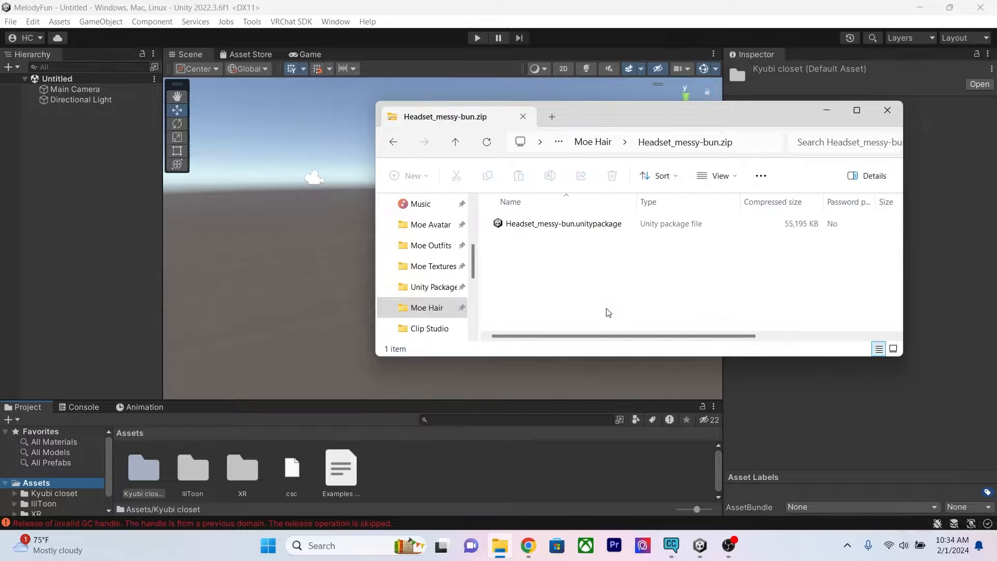
Step: Import the full contents of Headset_messy-bun.unitypackage into the Unity project
left_click(625, 230)
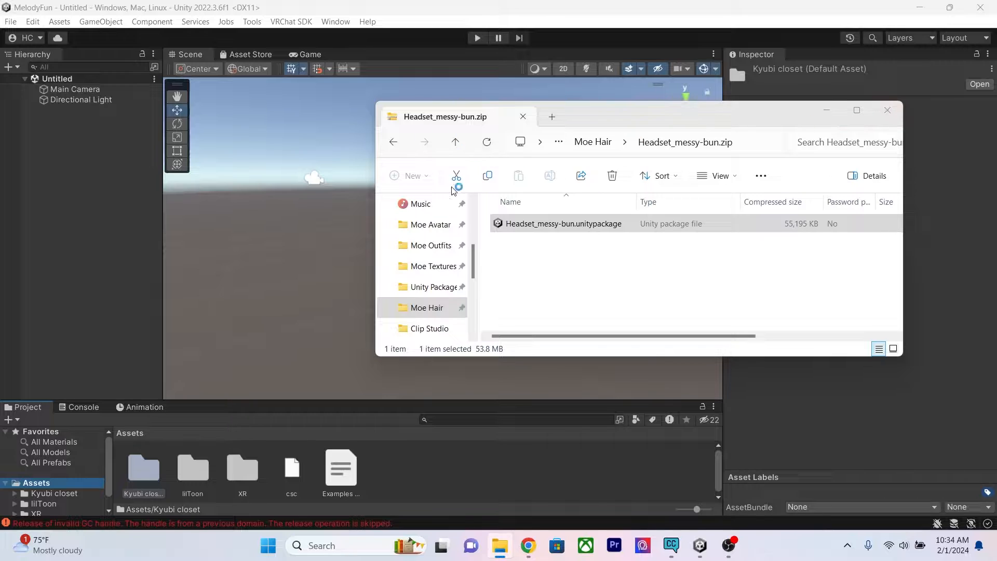
left_click(310, 365)
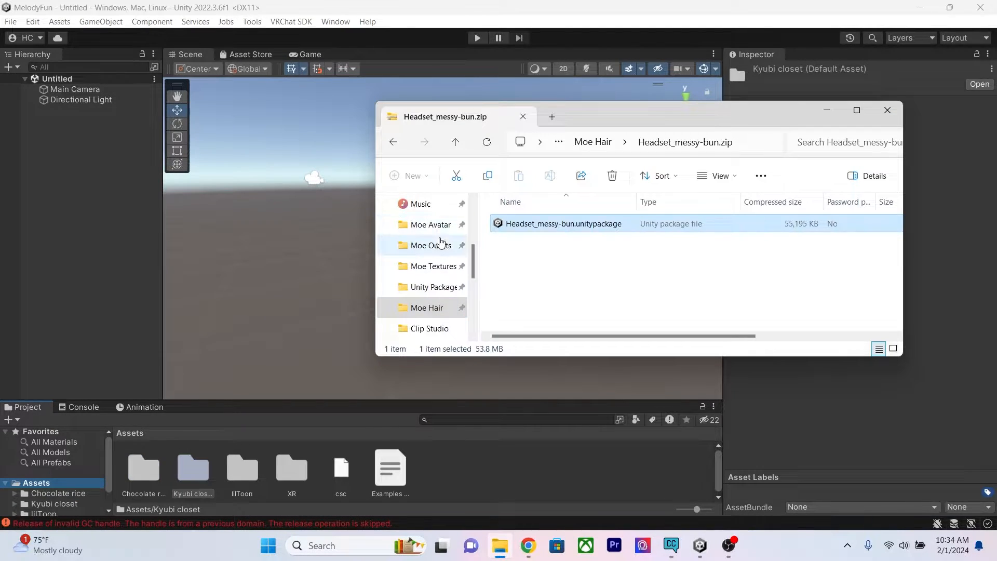
Step: Open Punky_Devil_Material_v1.0.zip from the Moe Outfits folder and import all of its material package into the Unity project
left_click(441, 246)
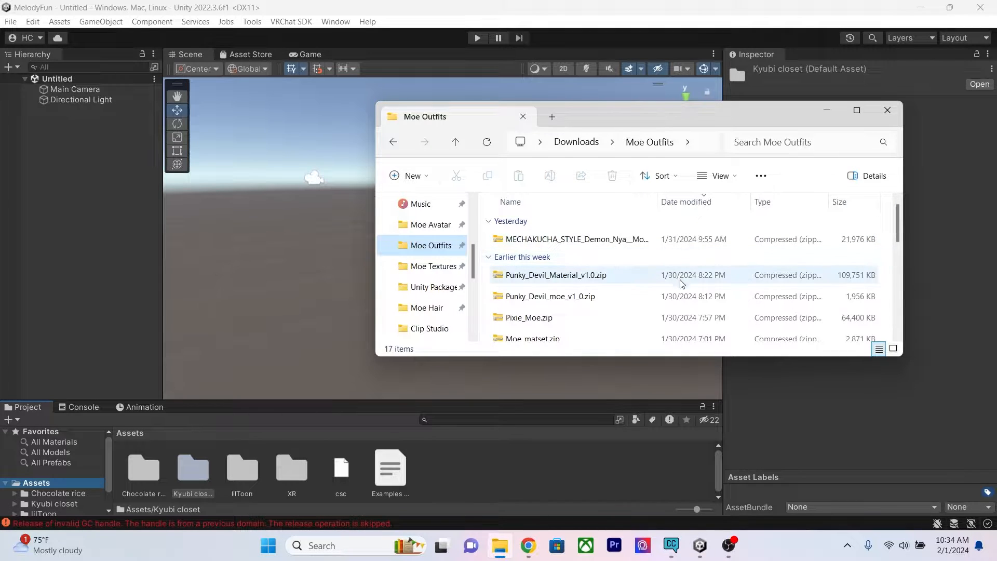
scroll(674, 291, "down", 2)
scroll(623, 280, "up", 2)
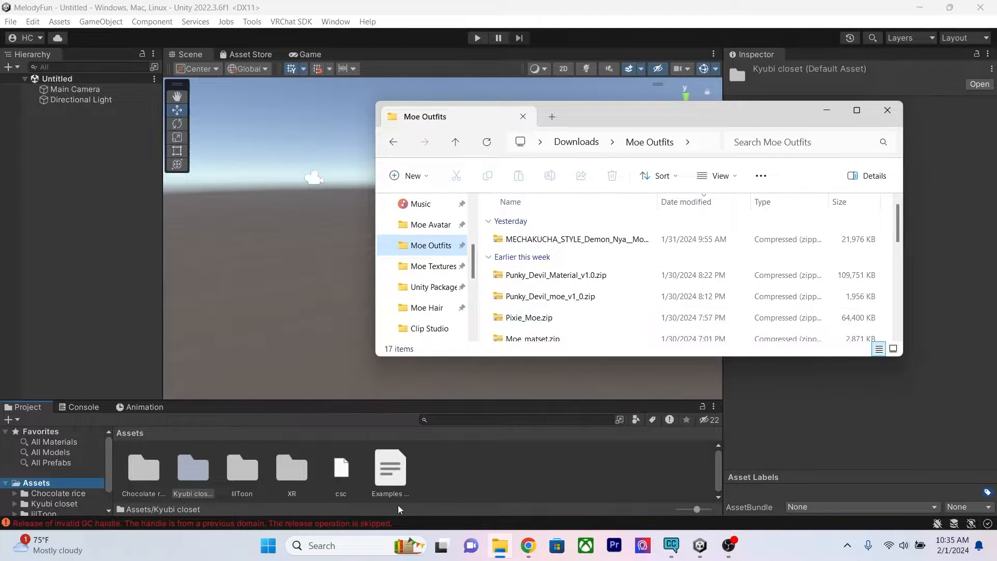
double_click(642, 283)
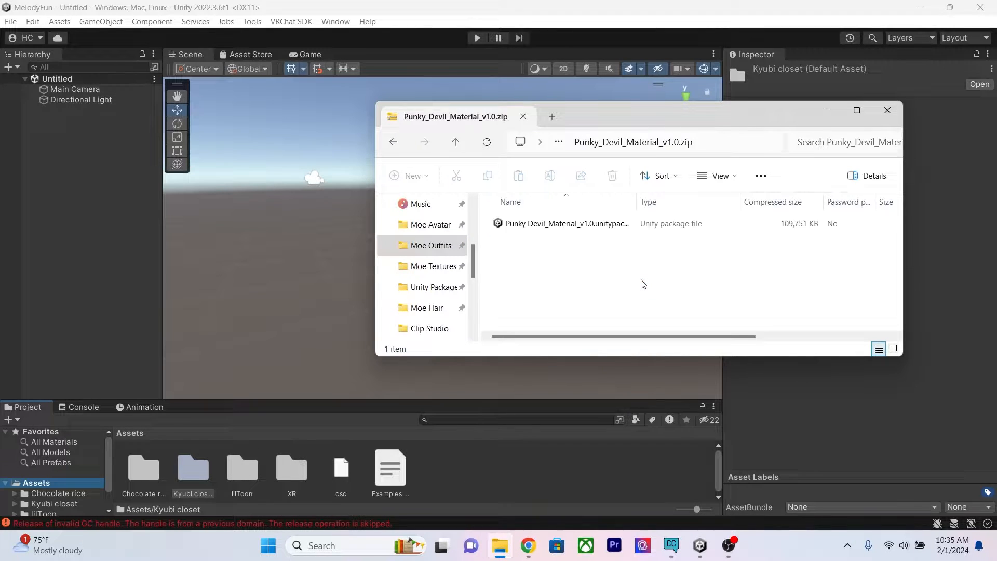
left_click(622, 230)
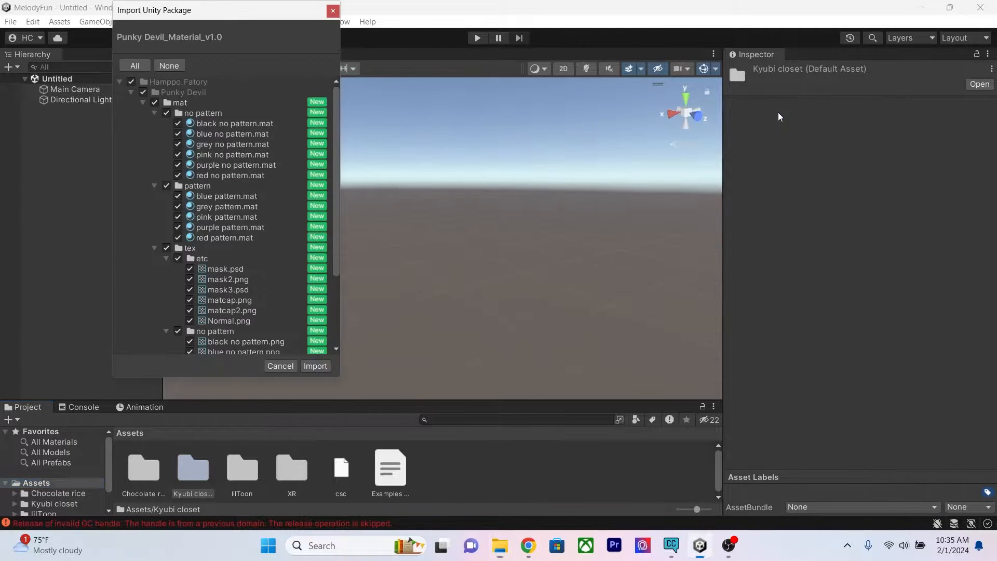
left_click(314, 366)
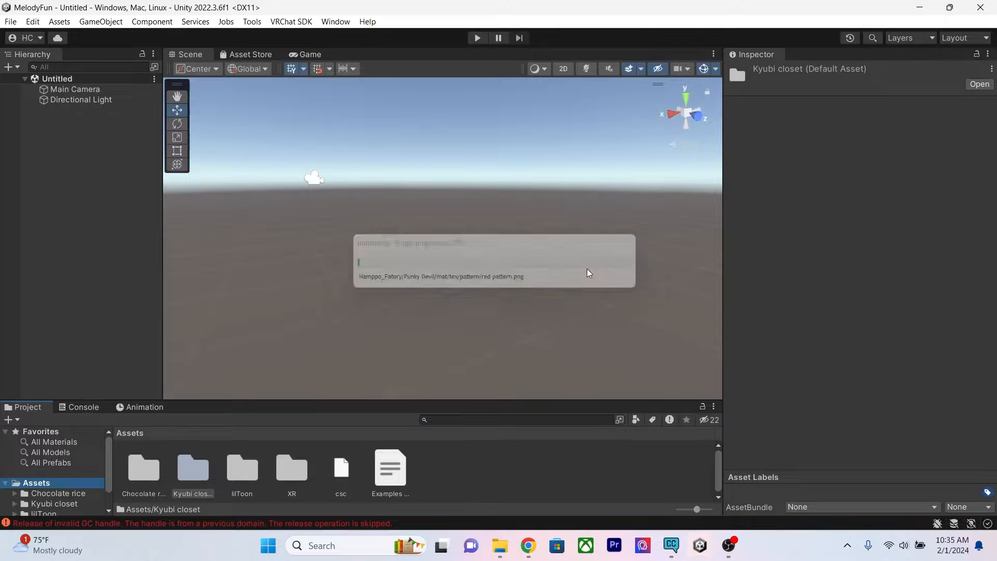
Step: Return to the Moe Outfits folder, open Punky_Devil_moe_v1_0.zip and import its complete Unity package into the project
left_click(499, 545)
left_click(417, 246)
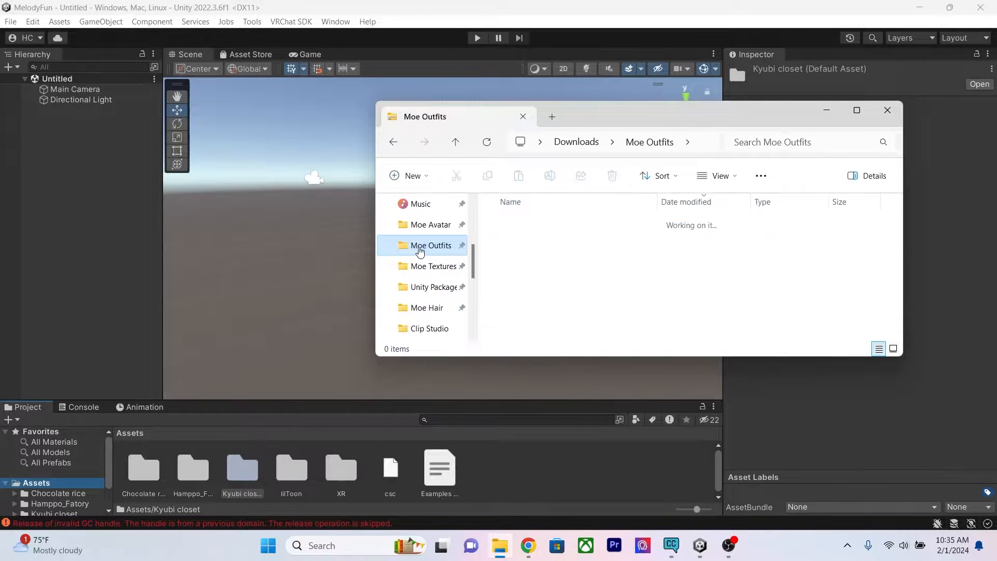
scroll(616, 299, "down", 1)
scroll(615, 299, "up", 1)
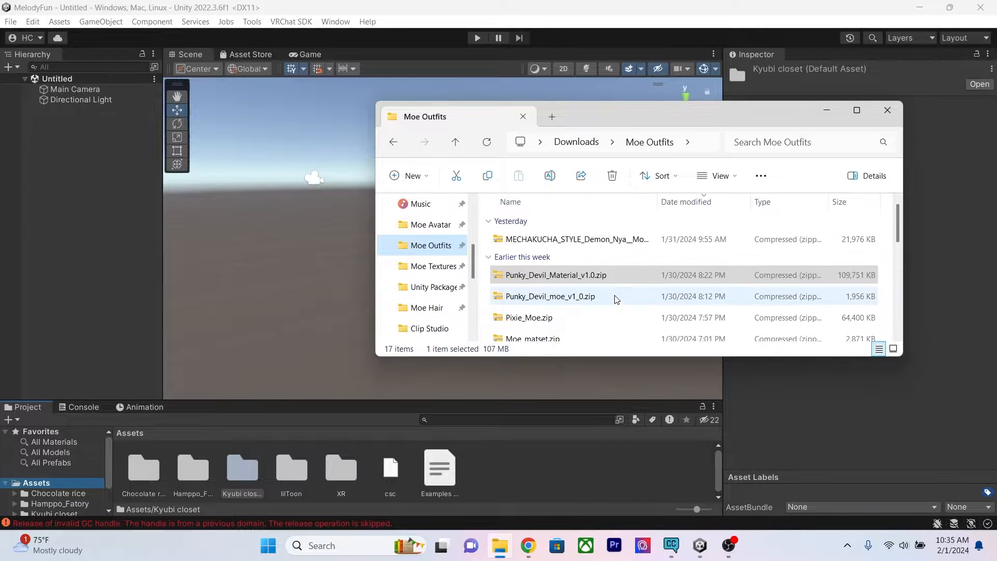
double_click(616, 299)
double_click(574, 225)
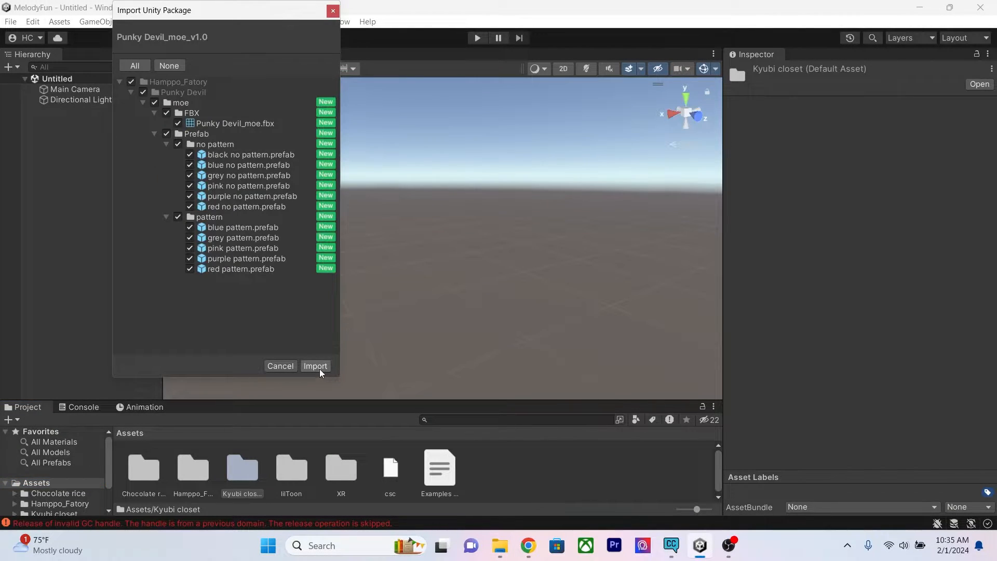
left_click(315, 366)
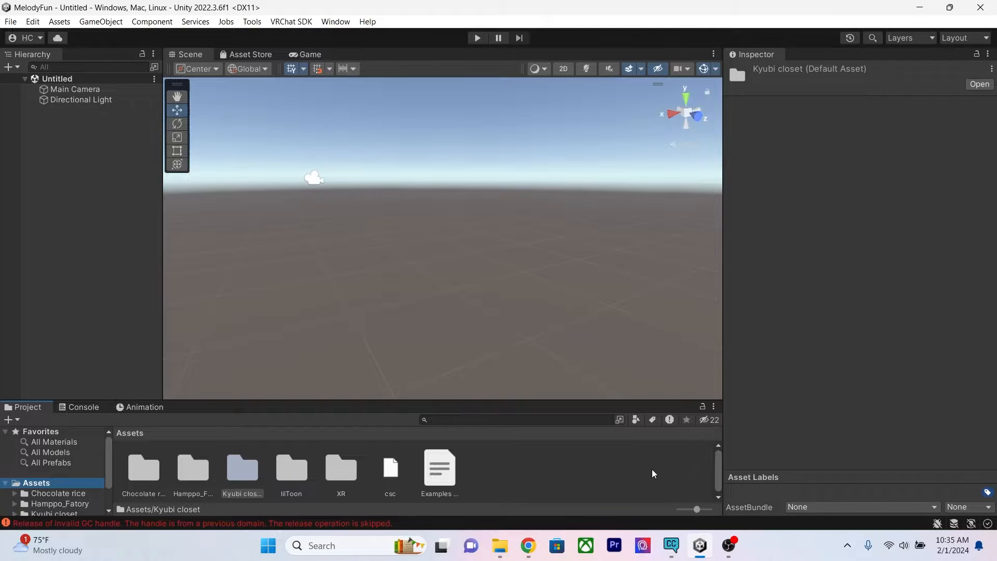
middle_click_drag(553, 307, 503, 325)
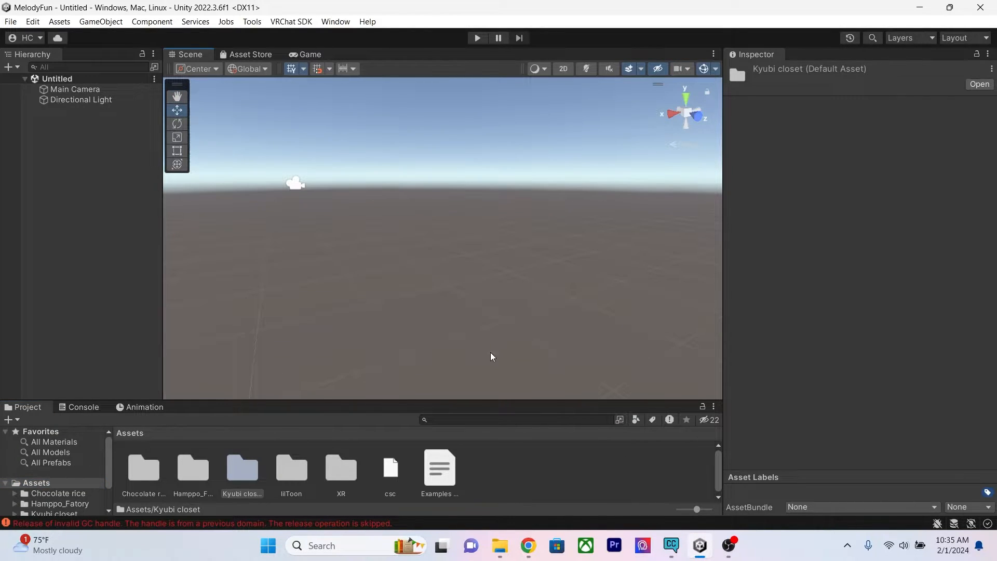
Step: Switch to Chrome and examine the Make up for Moe product's preview images and its Make up + Body Tex option
left_click(528, 545)
scroll(614, 401, "down", 5)
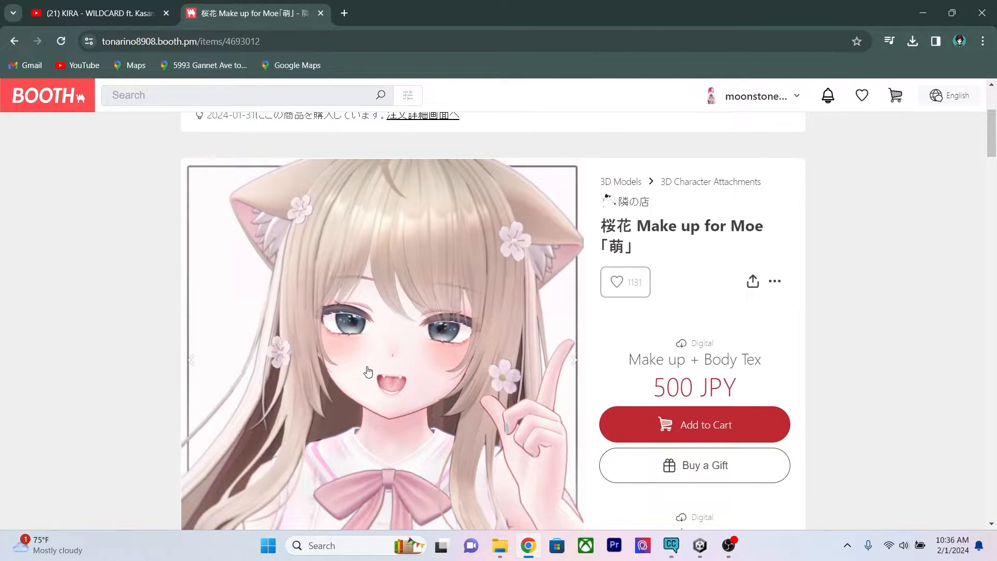
left_click(573, 358)
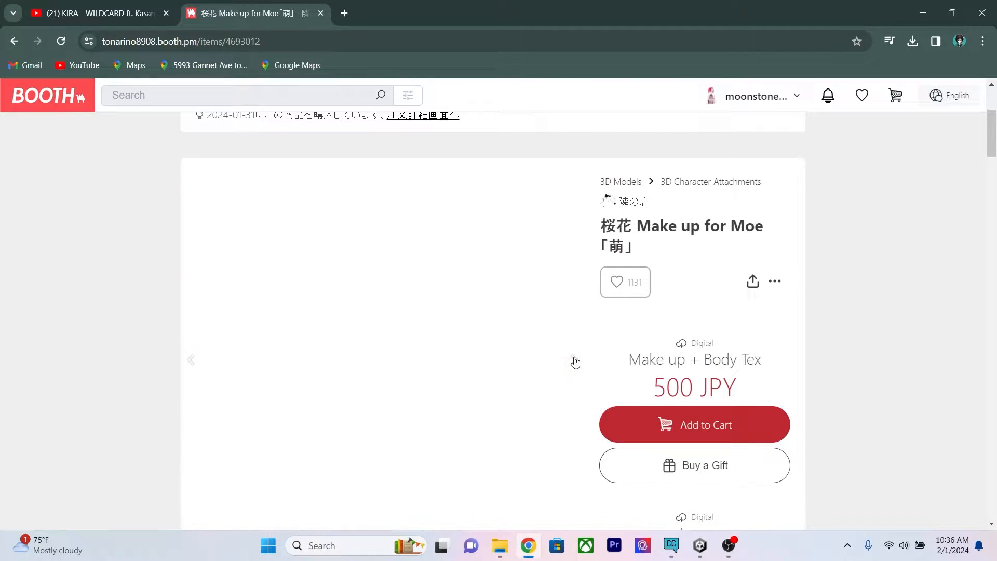
scroll(749, 207, "down", 2)
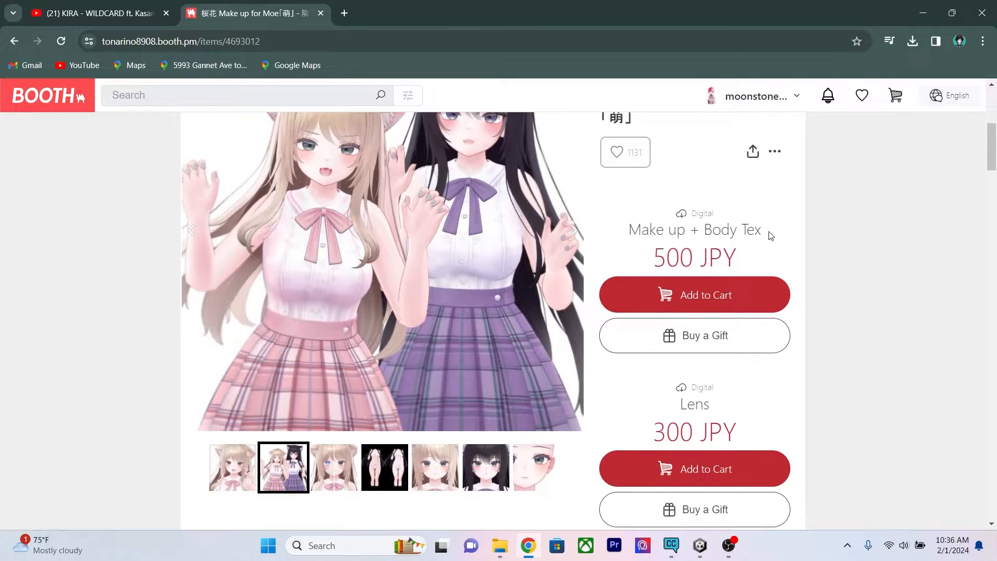
left_click_drag(770, 235, 630, 230)
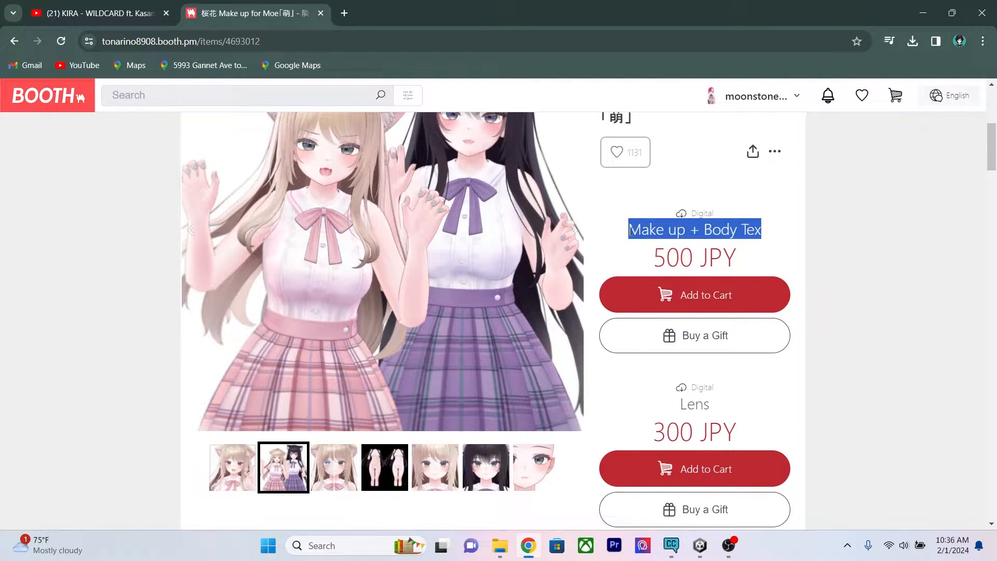
left_click(822, 326)
Step: Check which file formats are listed in the contents section of the Make up for Moe product description
scroll(821, 324, "down", 6)
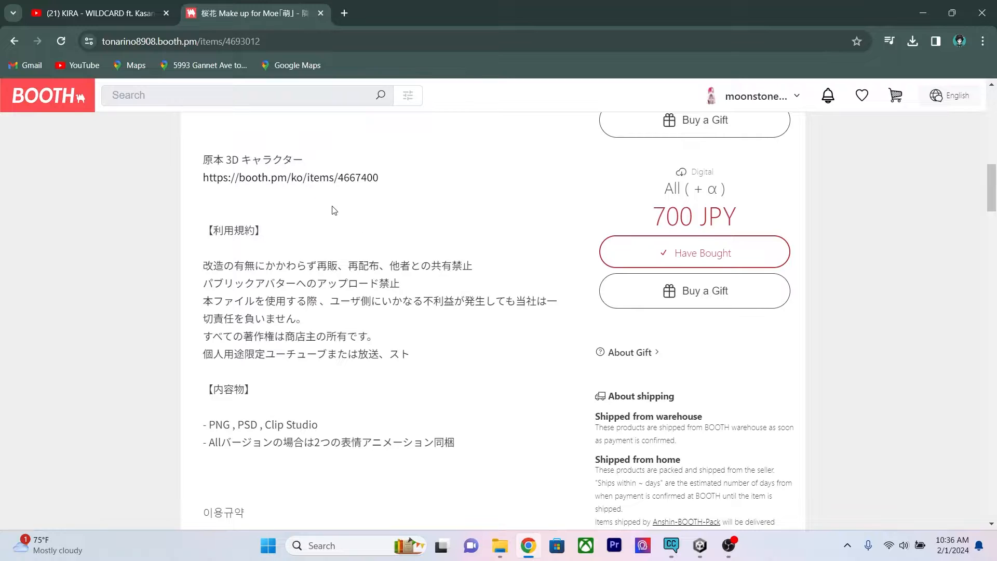
scroll(276, 348, "down", 1)
left_click_drag(209, 360, 317, 362)
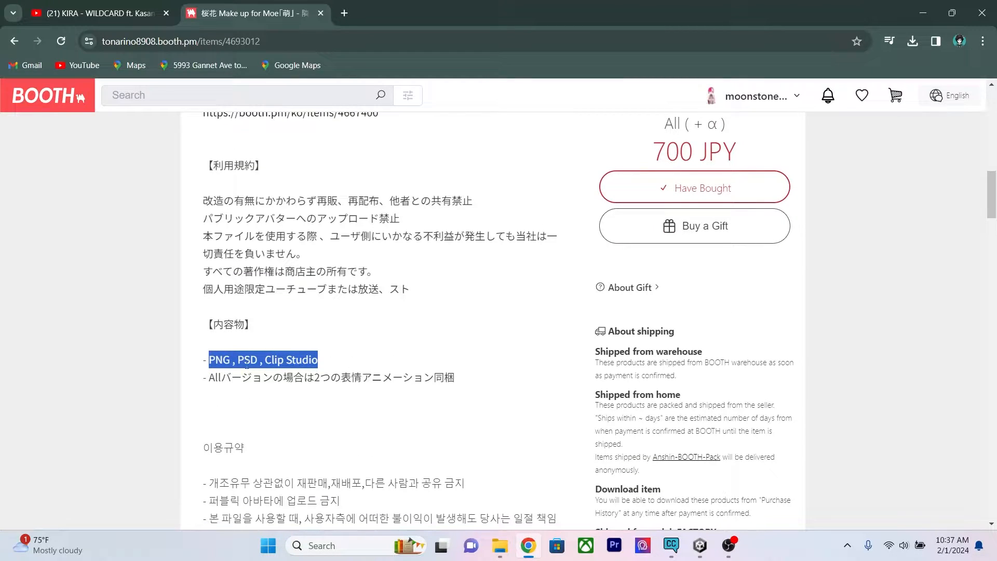
left_click(221, 360)
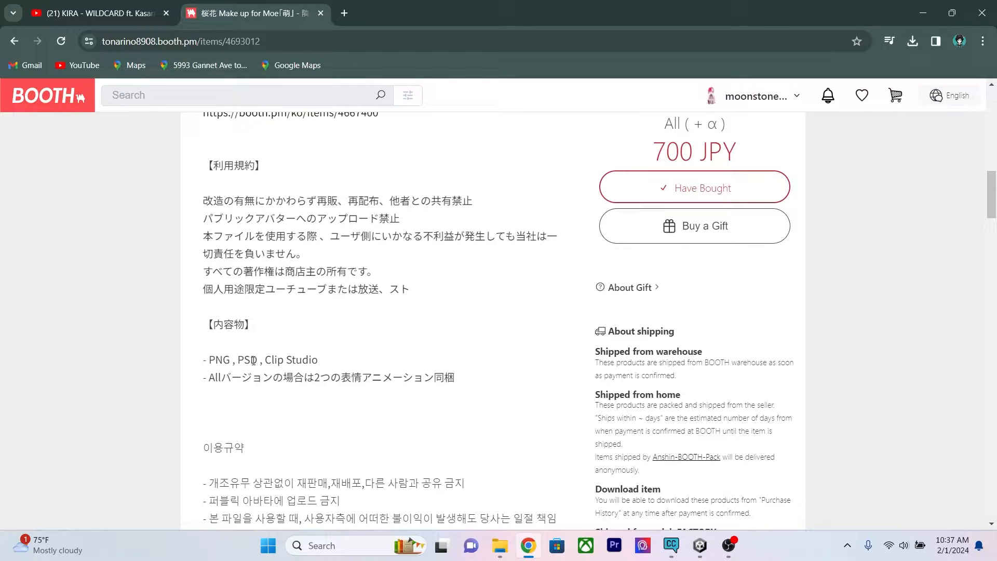
left_click_drag(263, 358, 240, 360)
left_click_drag(317, 359, 264, 363)
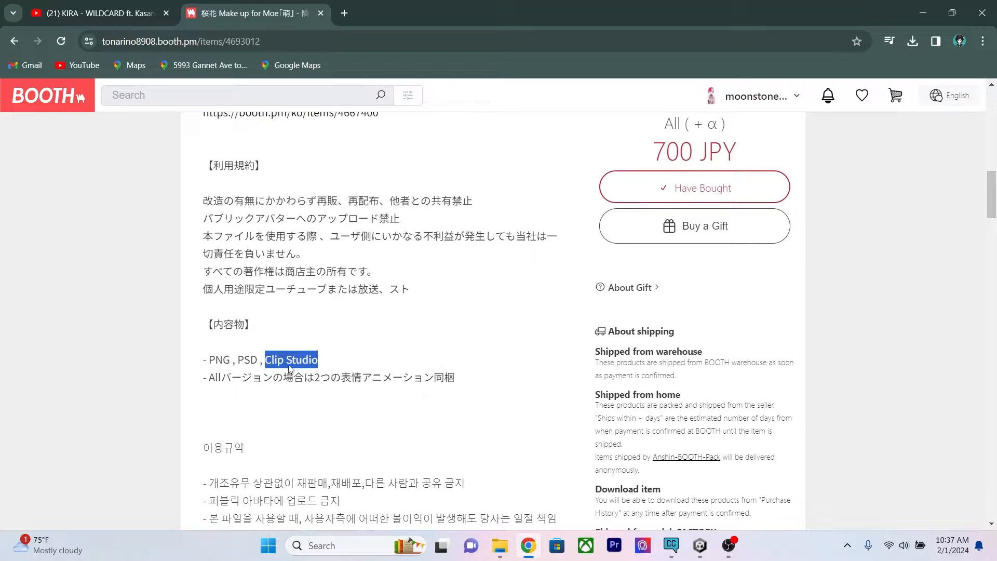
Step: Look over the Make up for Moe page again, reviewing its purchase options and preview images
scroll(622, 402, "up", 10)
scroll(632, 412, "down", 11)
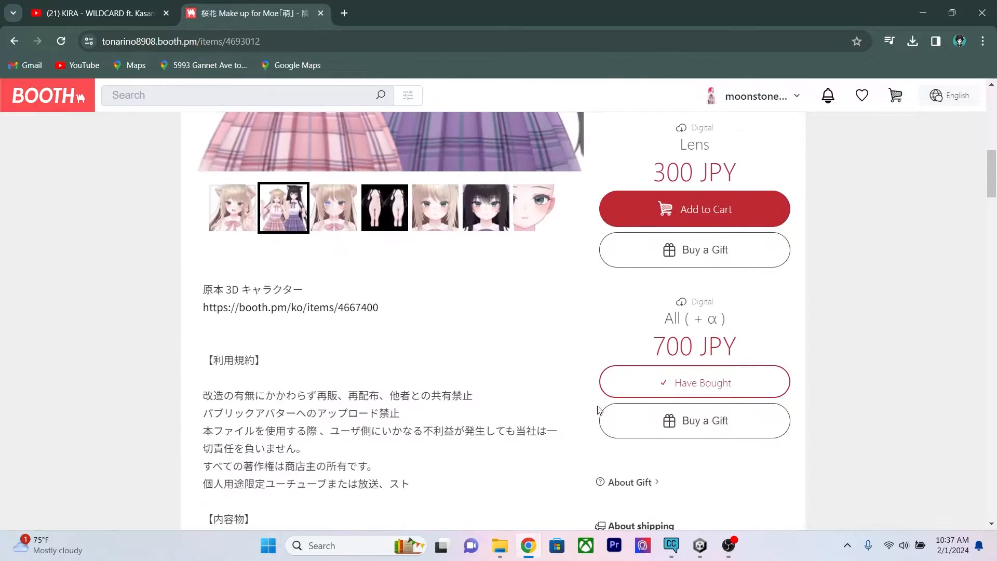
scroll(367, 318, "up", 6)
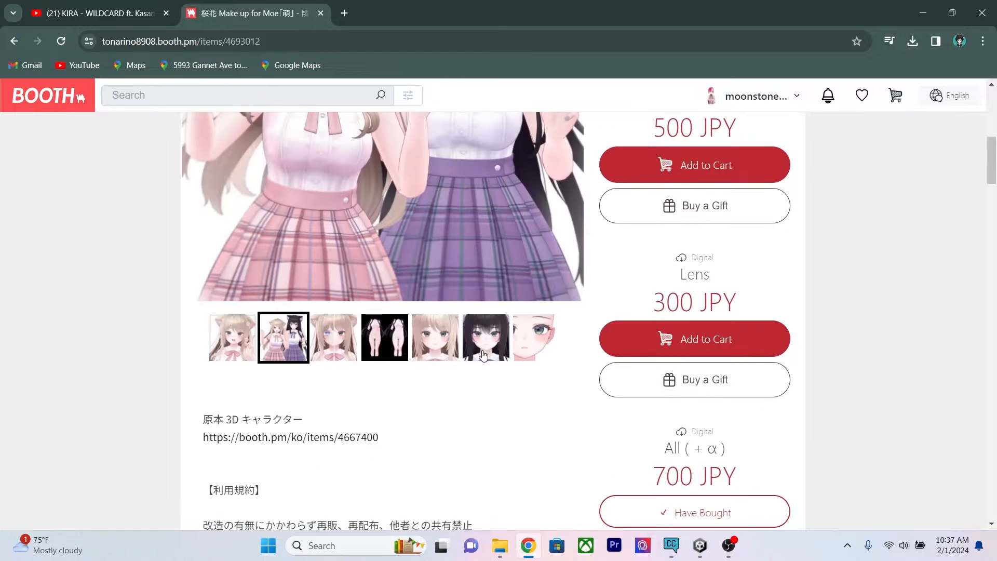
scroll(530, 289, "up", 5)
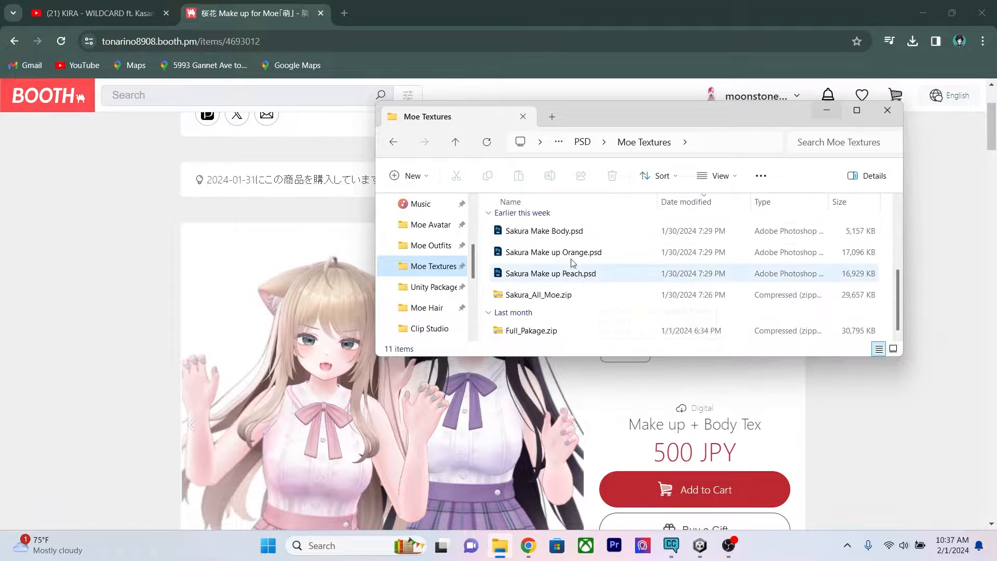
Step: In File Explorer's Moe Textures folder, inspect Sakura_All_Moe.zip, and open Sakura Make up Peach.psd in Photoshop to review its layers
double_click(588, 293)
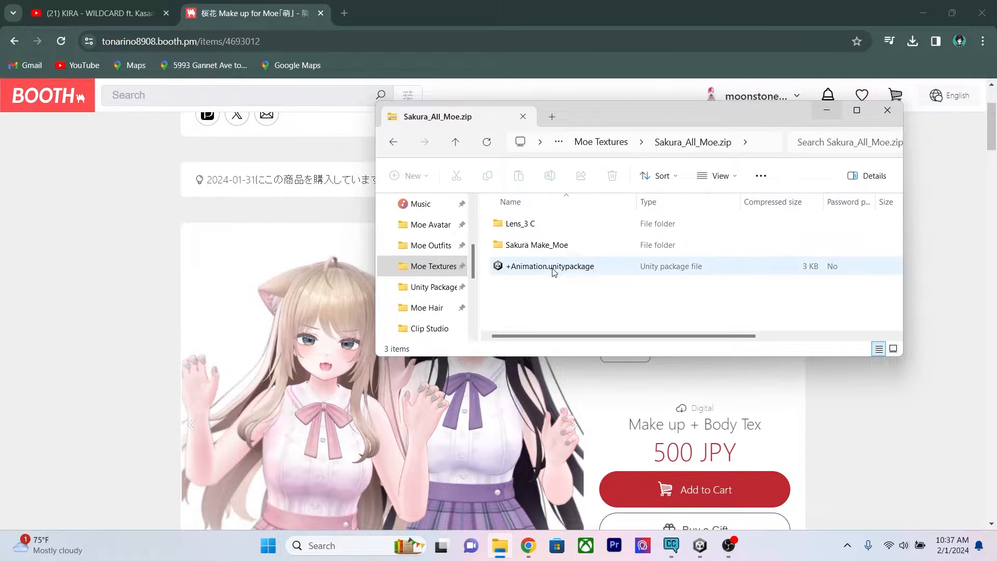
left_click(423, 264)
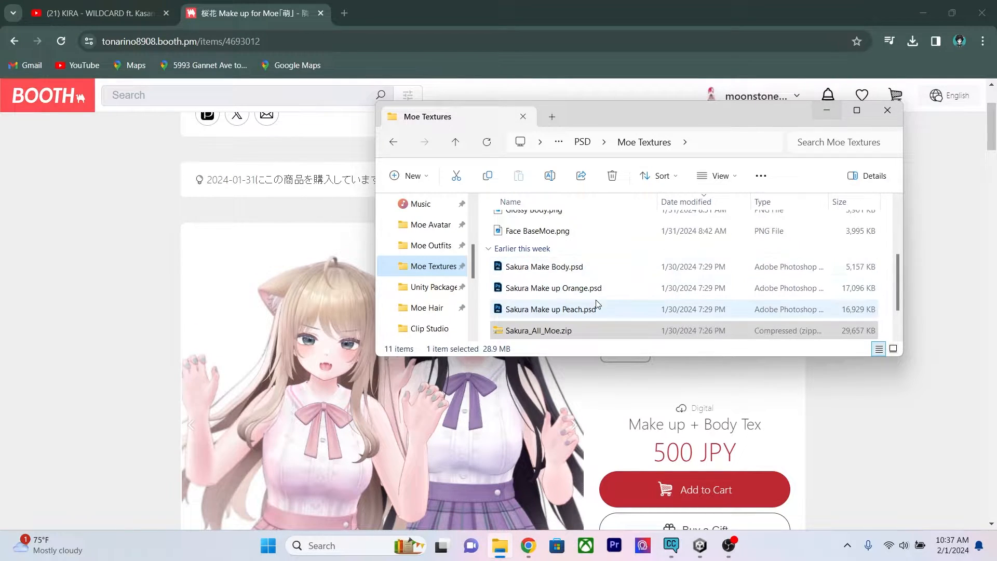
double_click(631, 308)
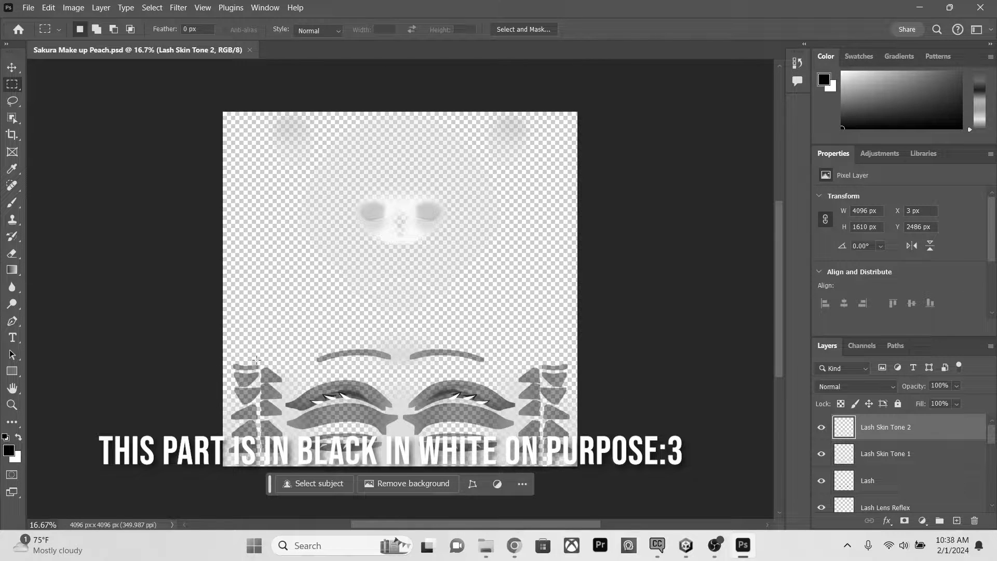
scroll(876, 442, "down", 5)
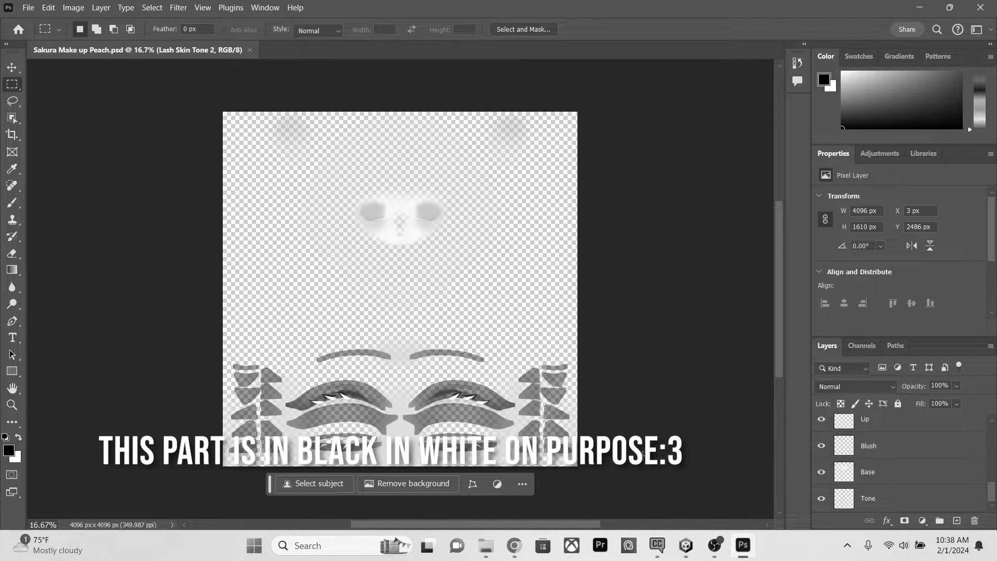
Step: Return to File Explorer and look through the base textures in the PNG folder of Moe_Ver1.02.1.zip in Moe Avatar
left_click(485, 545)
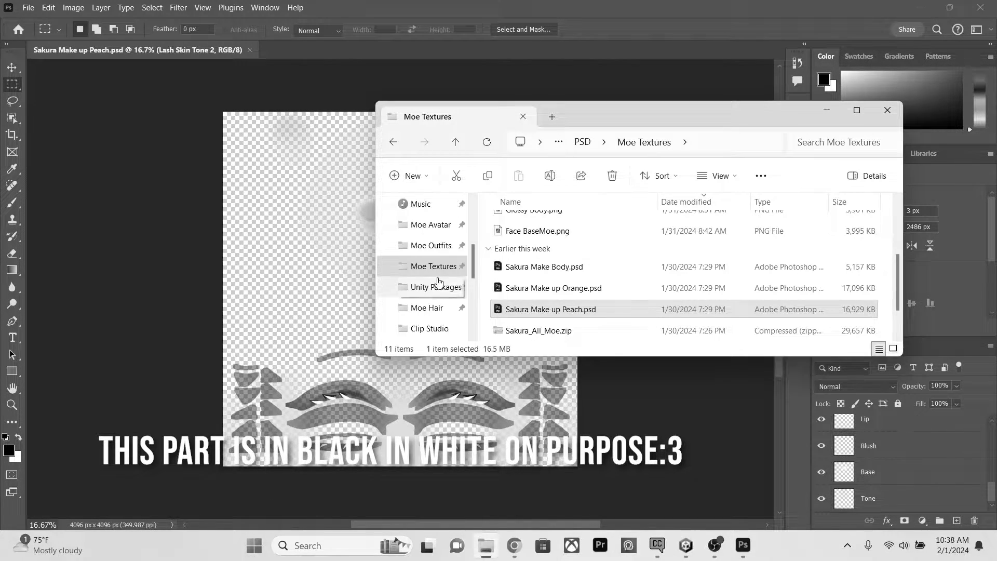
left_click(431, 228)
double_click(590, 240)
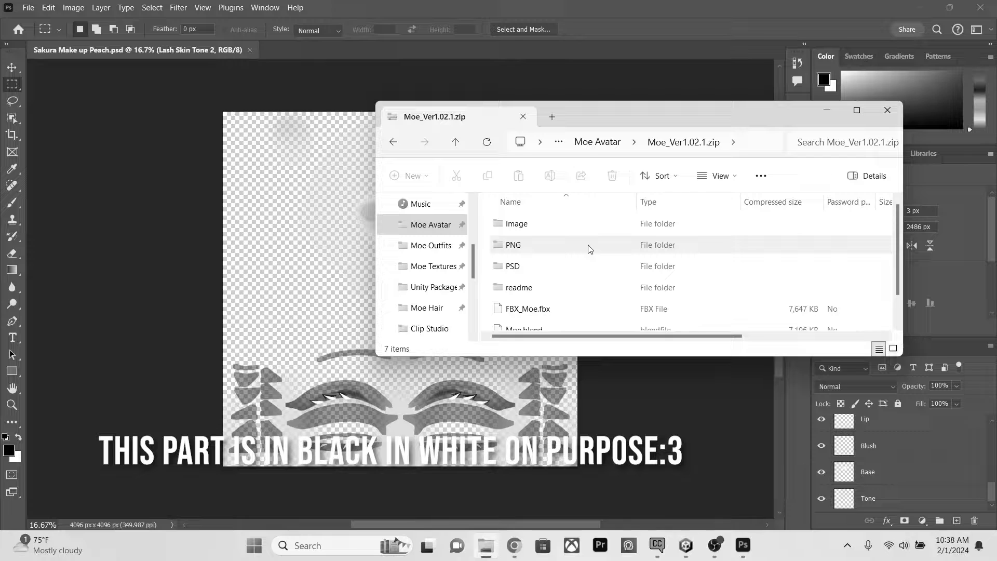
scroll(590, 248, "down", 2)
scroll(587, 245, "up", 2)
double_click(585, 242)
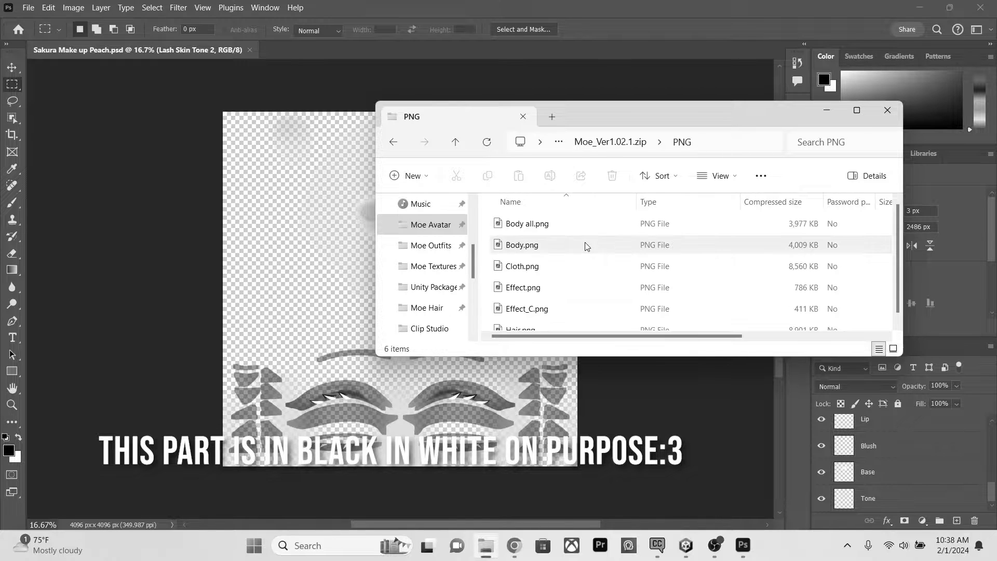
scroll(566, 249, "down", 1)
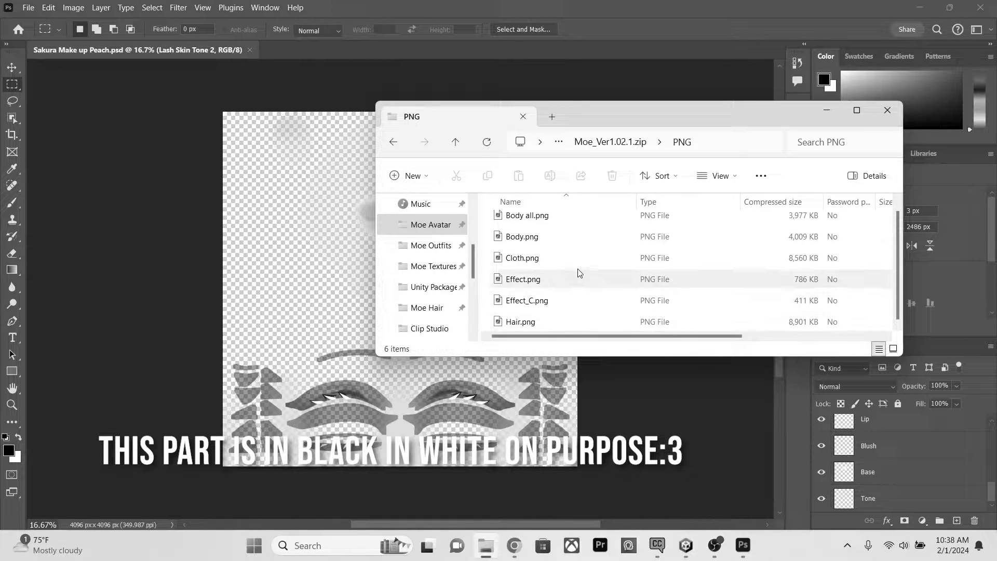
scroll(581, 256, "up", 1)
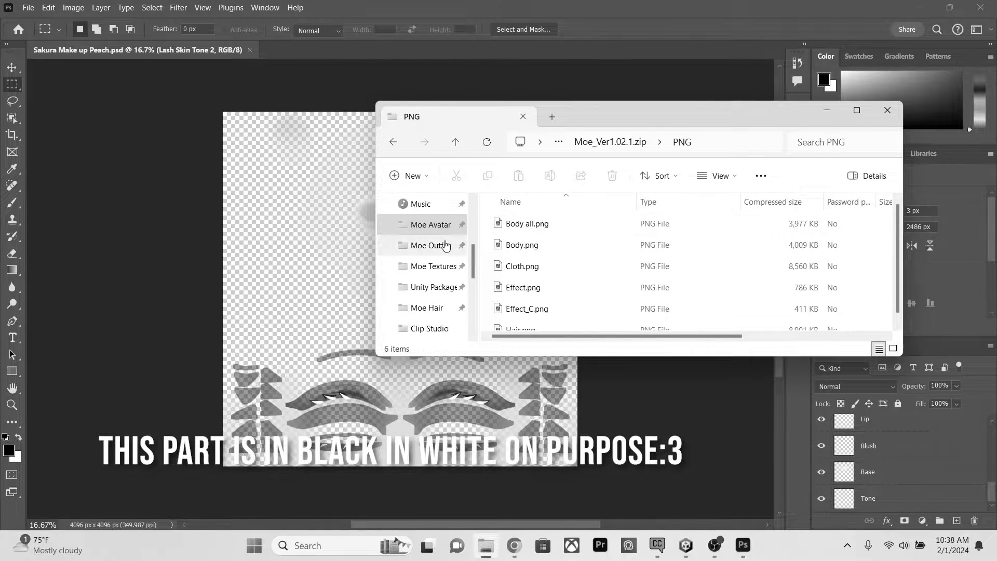
Step: Place Face BaseMoe.png from the Moe Textures folder into the Sakura Make up Peach document and move its layer below all makeup layers
left_click(427, 245)
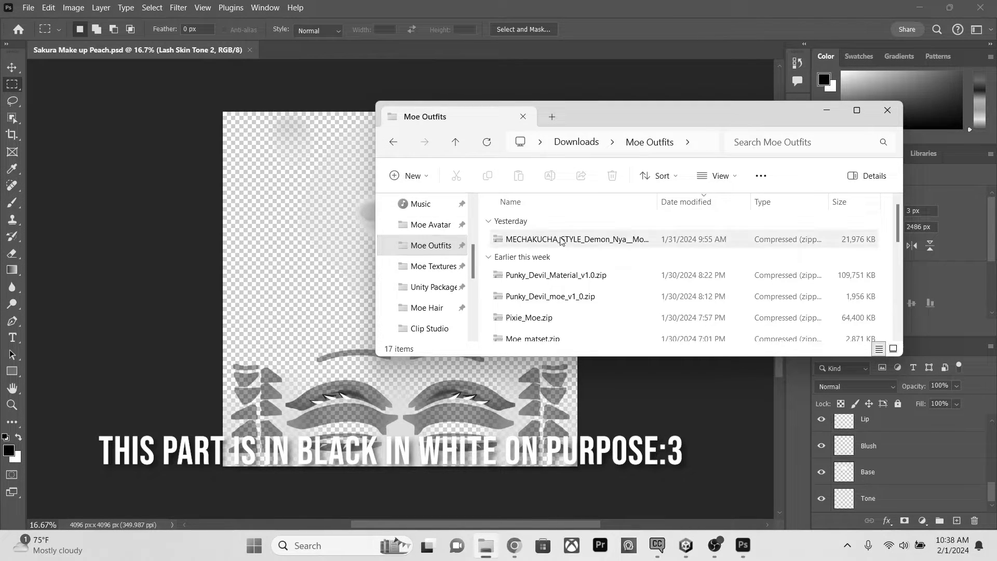
left_click(431, 287)
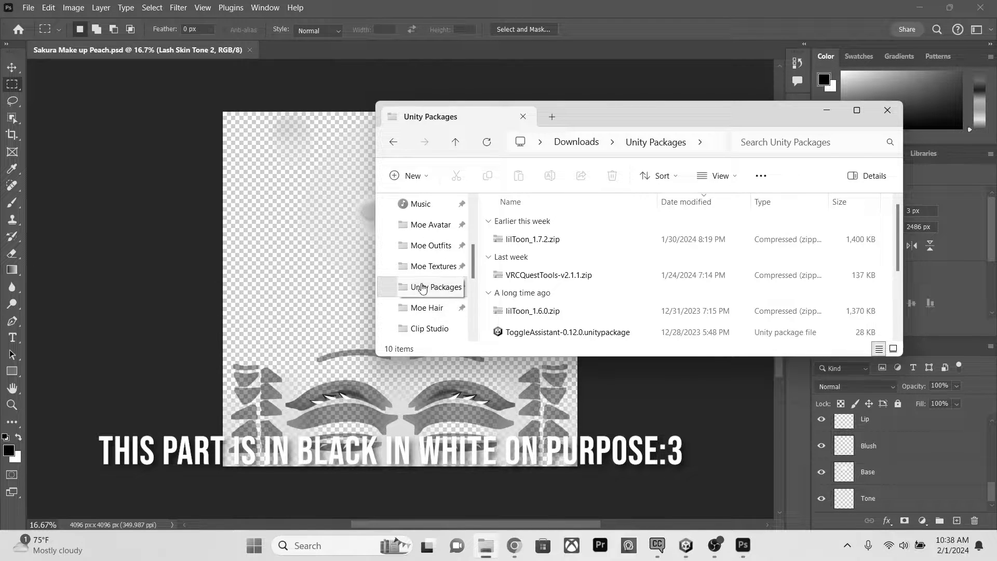
left_click(431, 266)
scroll(612, 295, "down", 1)
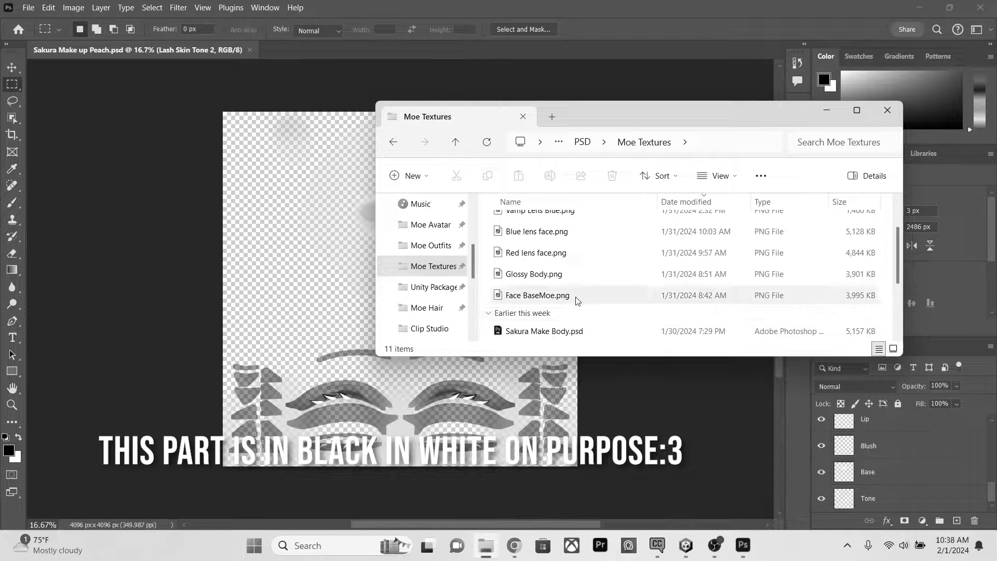
left_click_drag(590, 294, 348, 362)
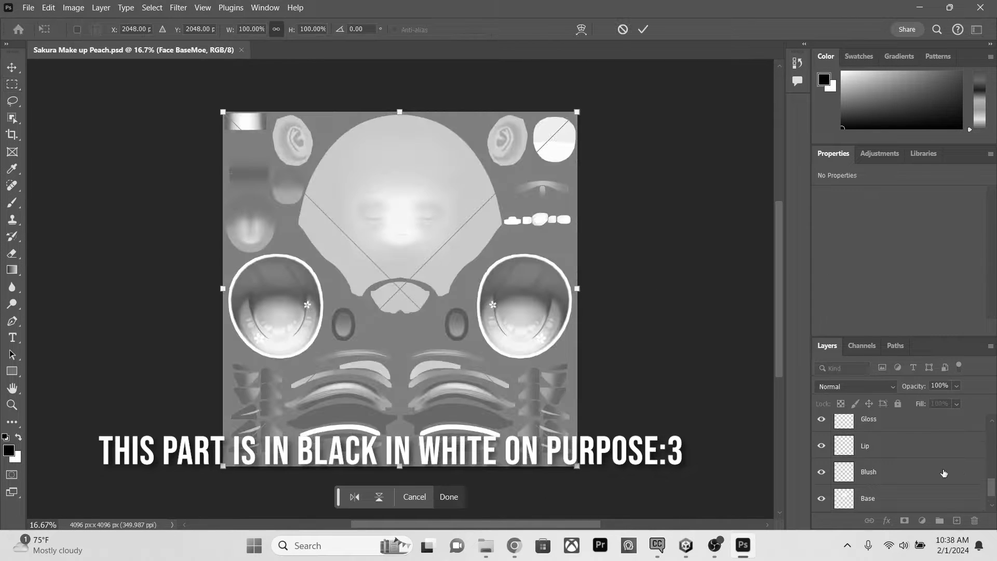
key("Return")
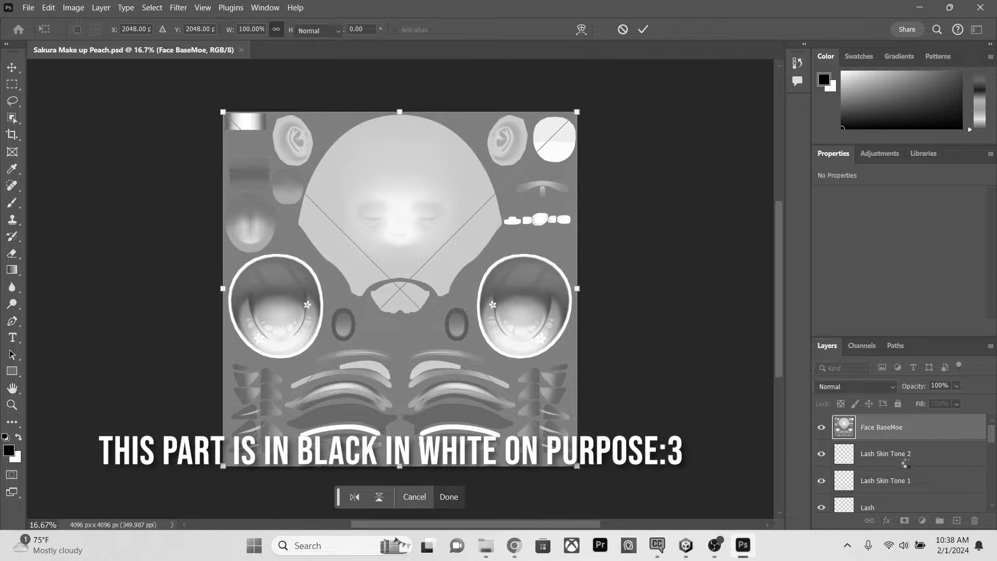
left_click_drag(899, 511, 868, 501)
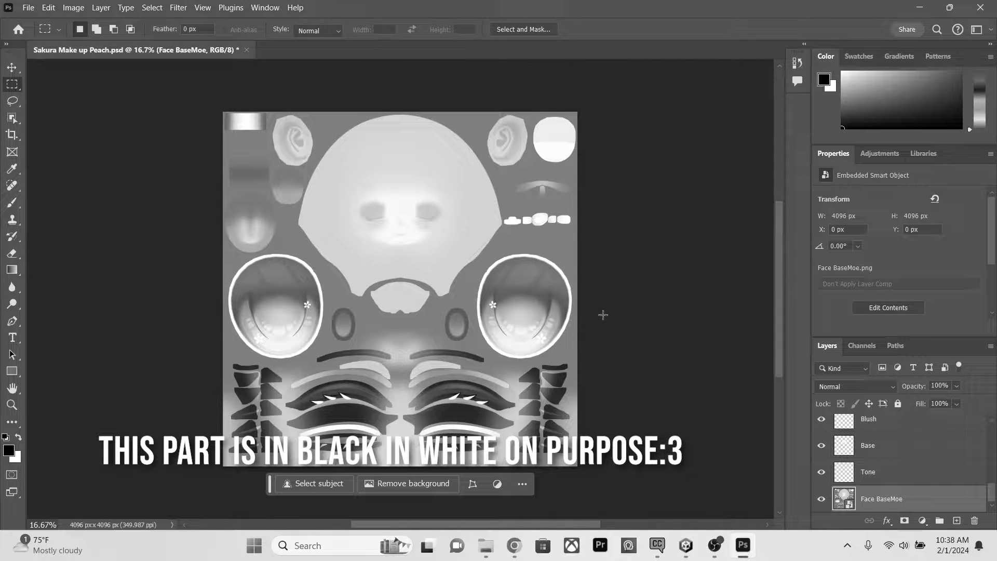
scroll(384, 217, "up", 1)
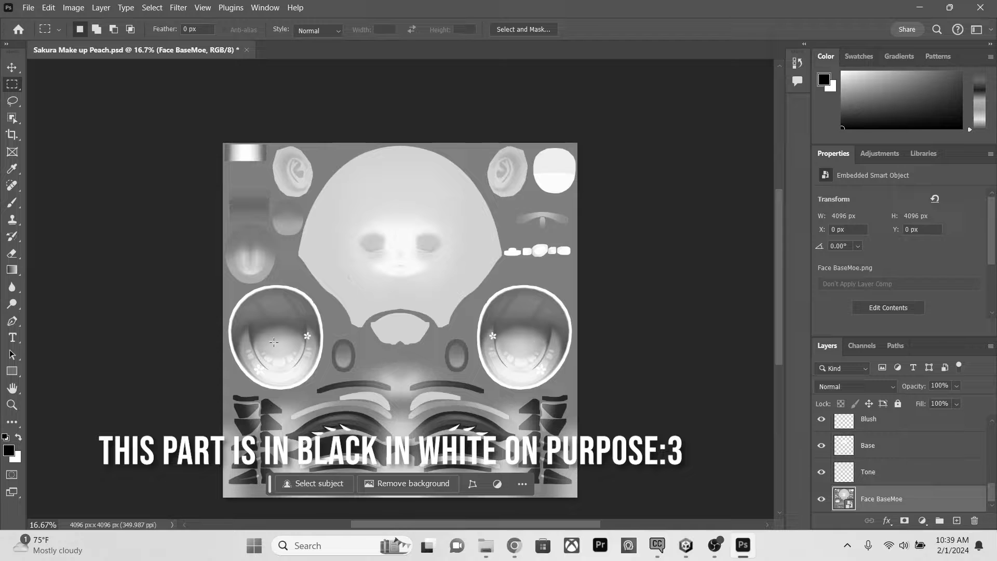
Step: In File Explorer, open the Lens_3 C folder inside Sakura_All_Moe.zip and try to place Lens_Blue.png into the Photoshop document
left_click(485, 545)
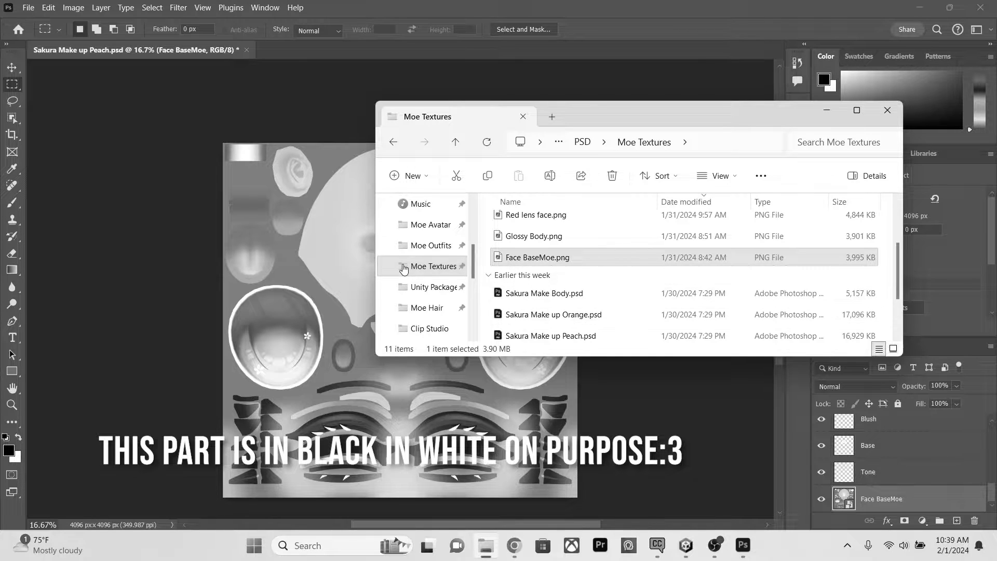
scroll(559, 273, "up", 2)
scroll(559, 274, "down", 5)
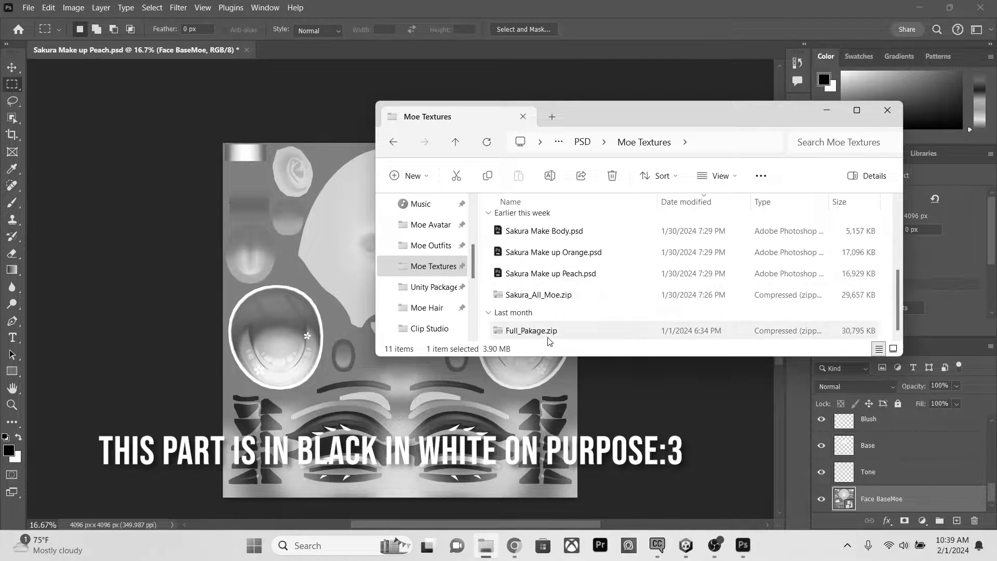
double_click(594, 303)
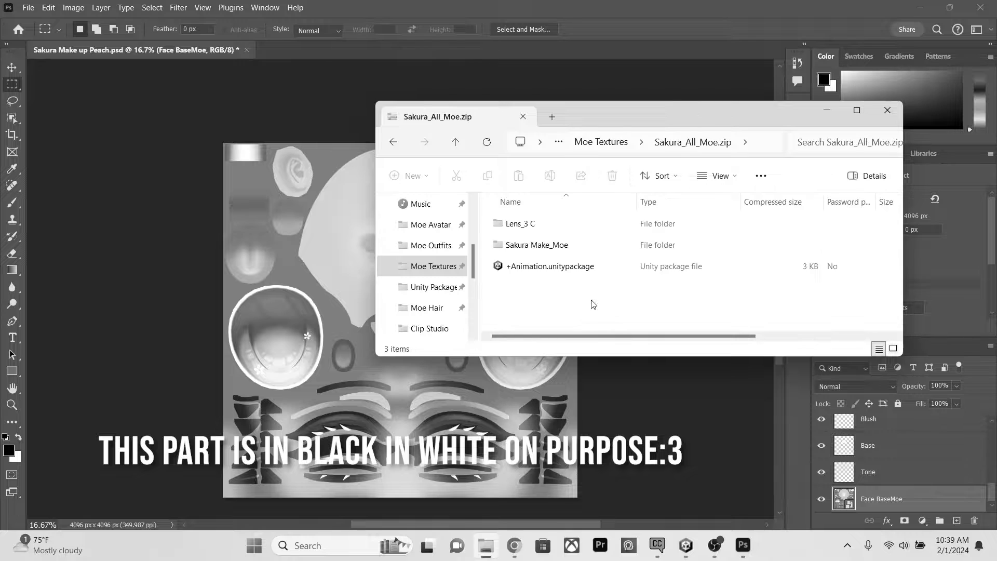
double_click(610, 223)
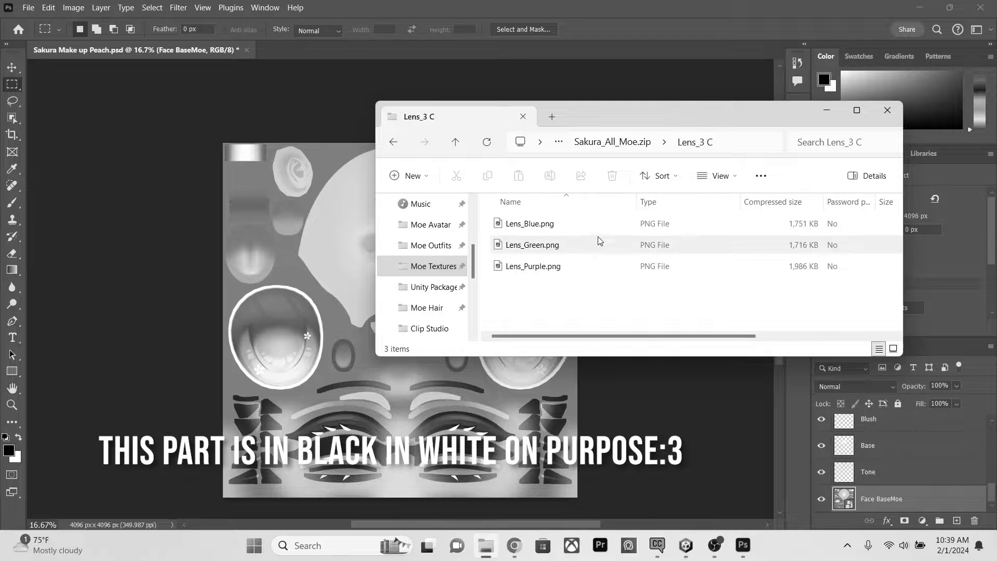
left_click_drag(592, 229, 451, 348)
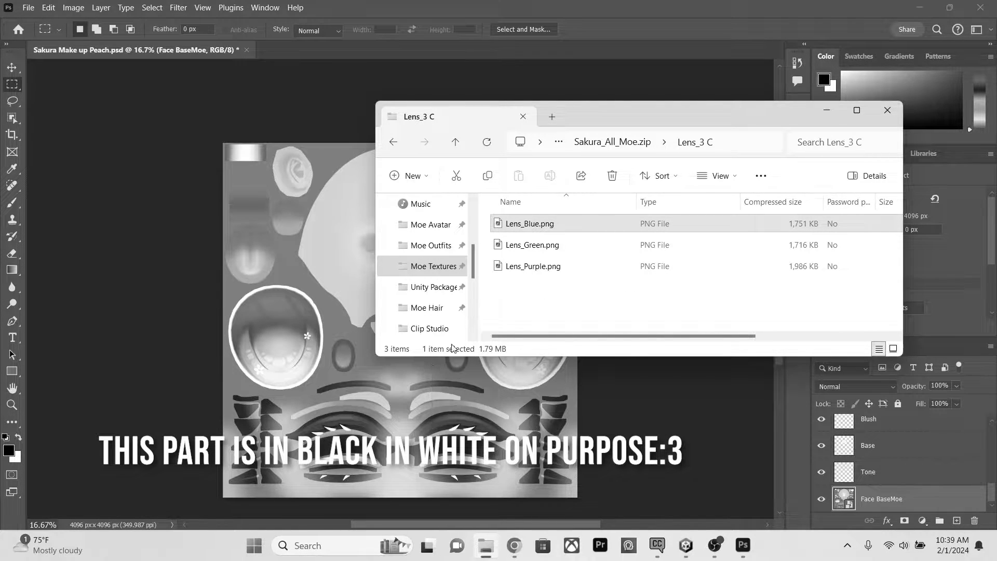
Step: View Lens_Blue.png in the image viewer, save a copy of it to the Moe Textures folder, and close the viewer
double_click(621, 223)
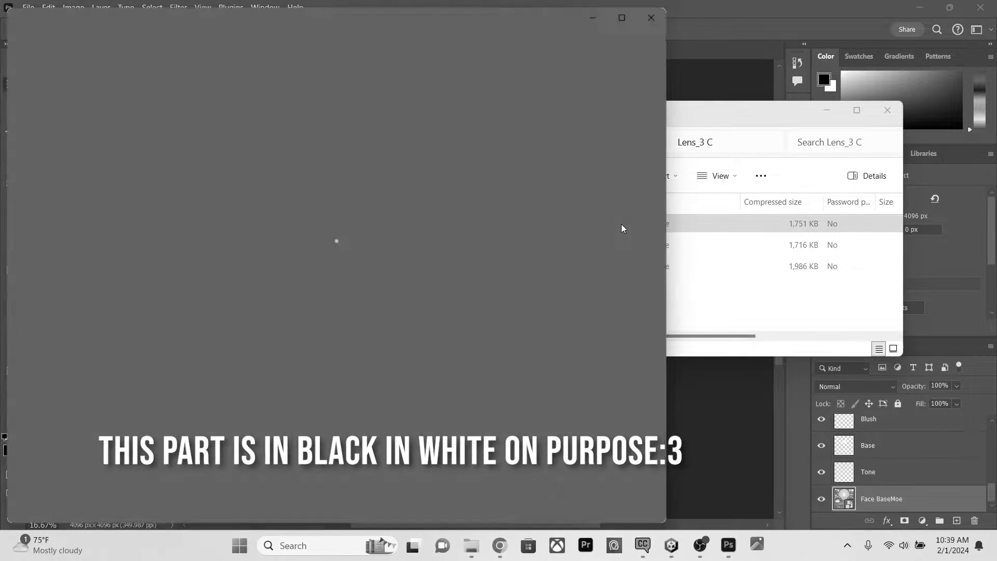
right_click(305, 175)
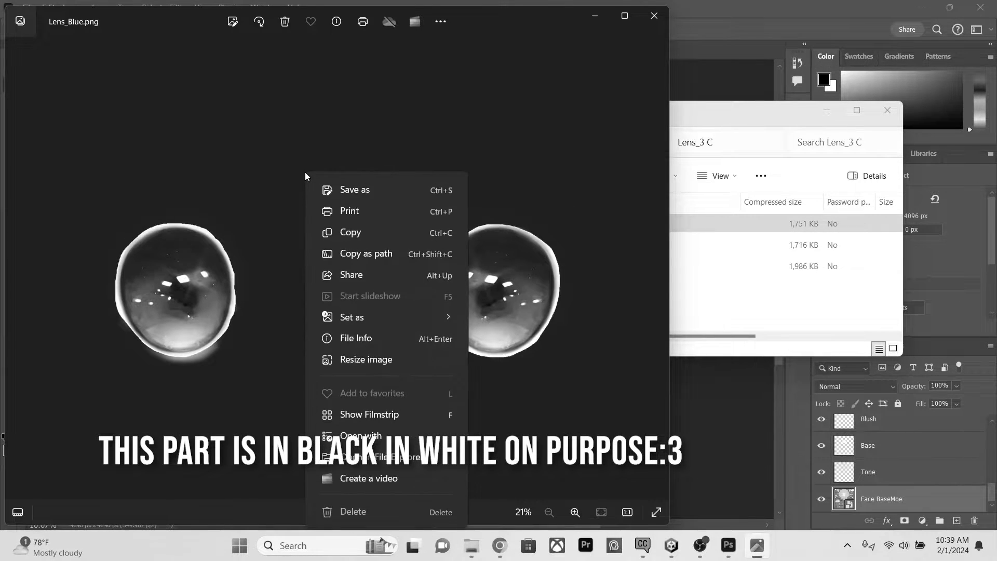
left_click(397, 194)
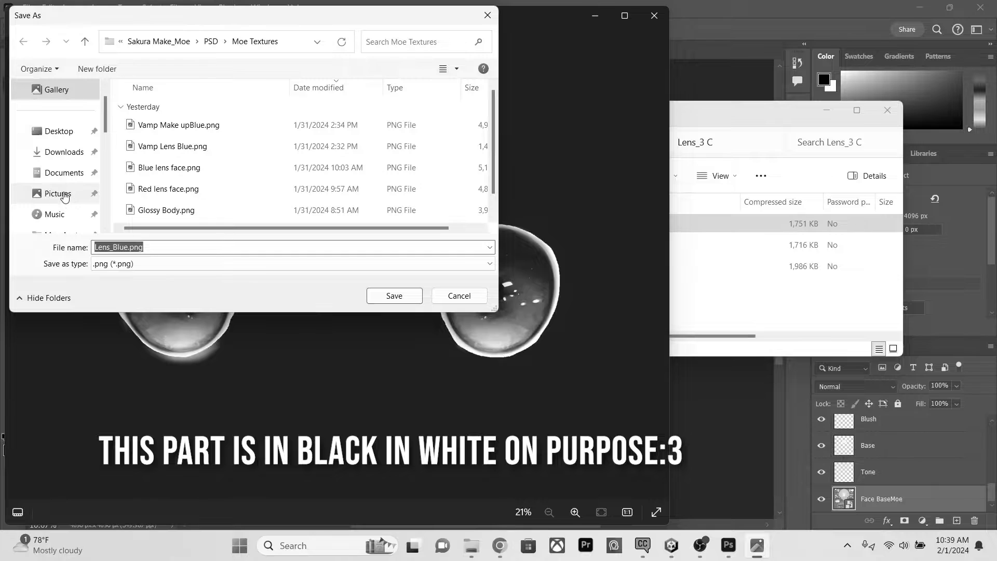
scroll(68, 200, "down", 2)
scroll(61, 166, "up", 3)
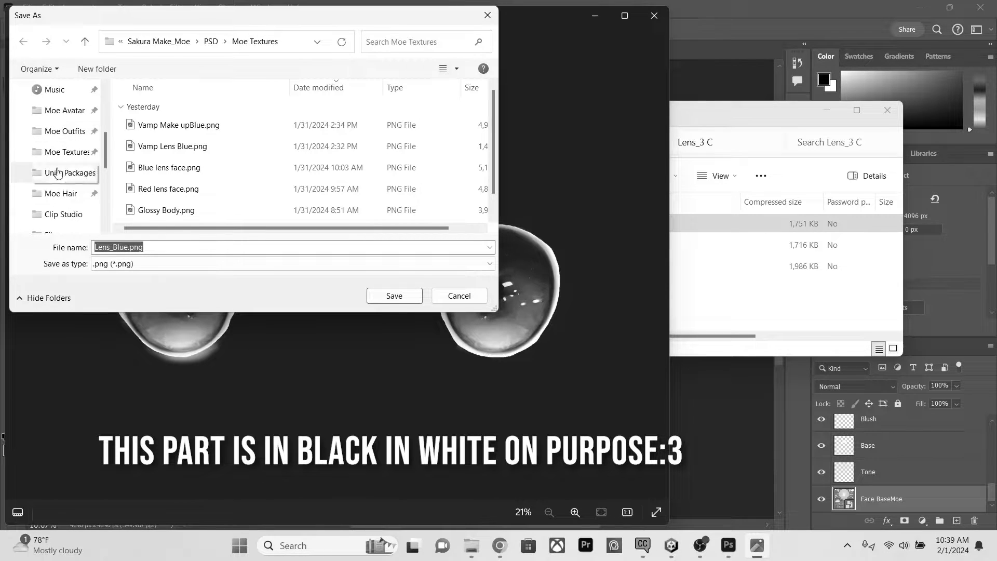
scroll(58, 181, "down", 4)
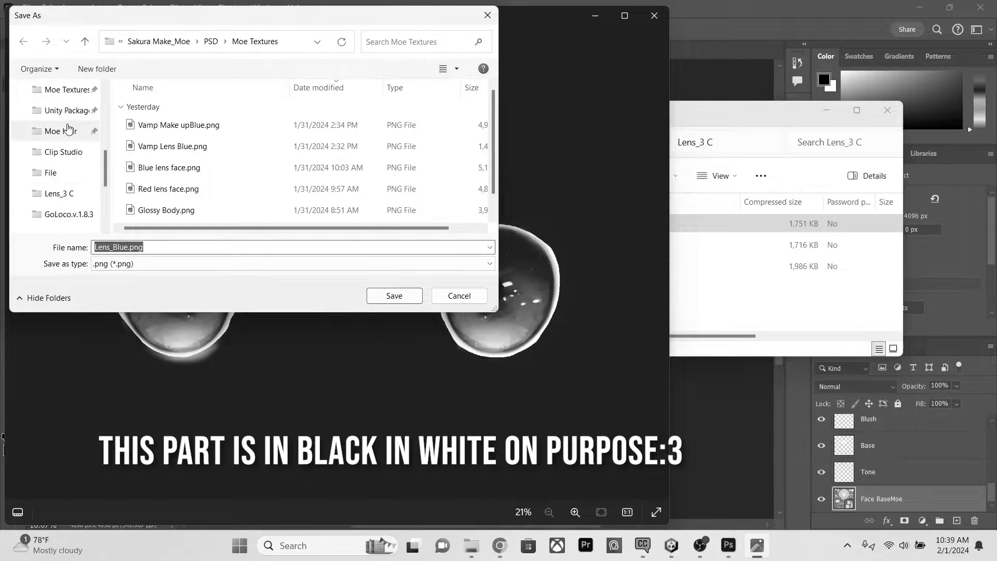
left_click(66, 94)
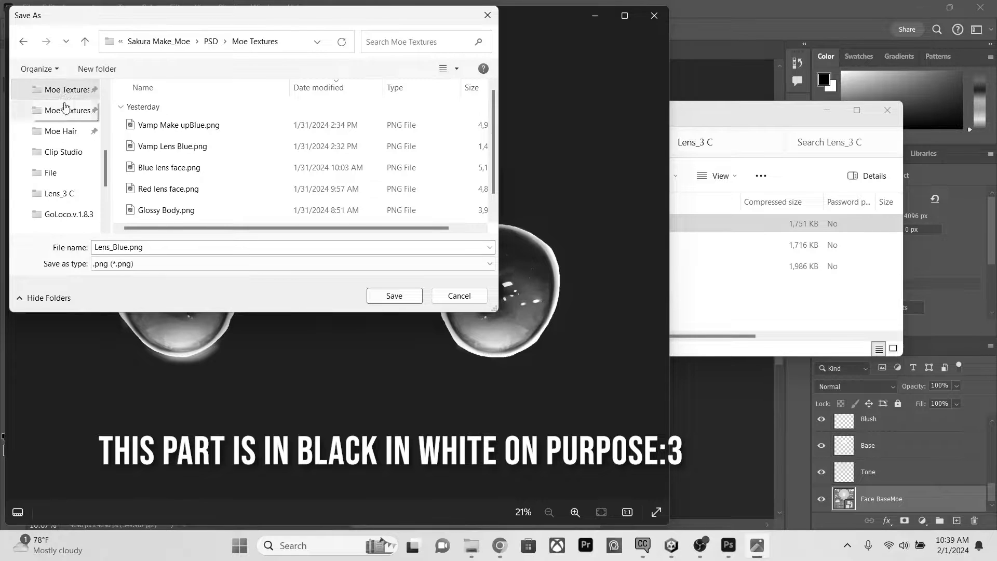
left_click(394, 295)
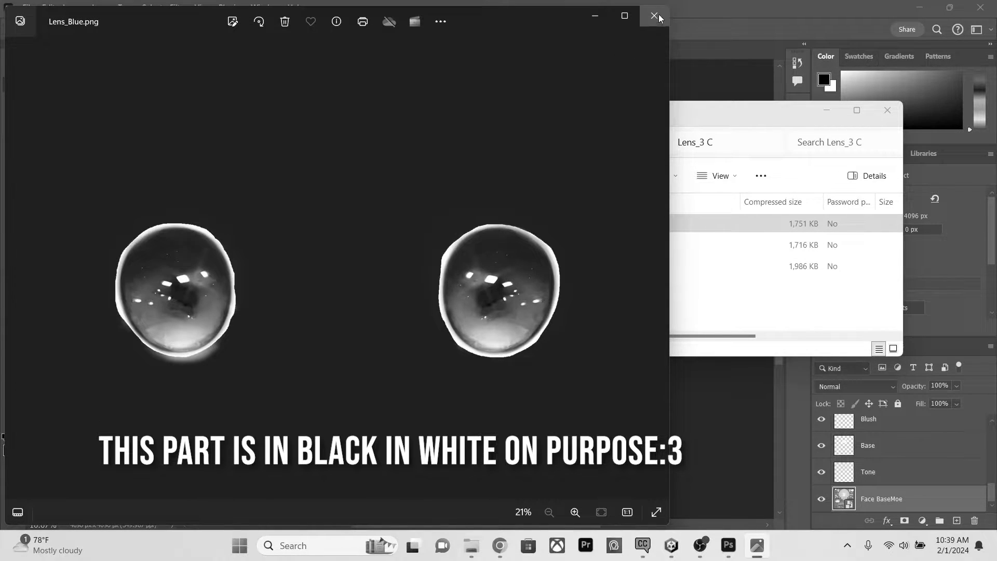
left_click(654, 15)
Step: Place the saved Lens_Blue.png from Moe Textures into the Photoshop document as a layer directly above Face BaseMoe
left_click(432, 265)
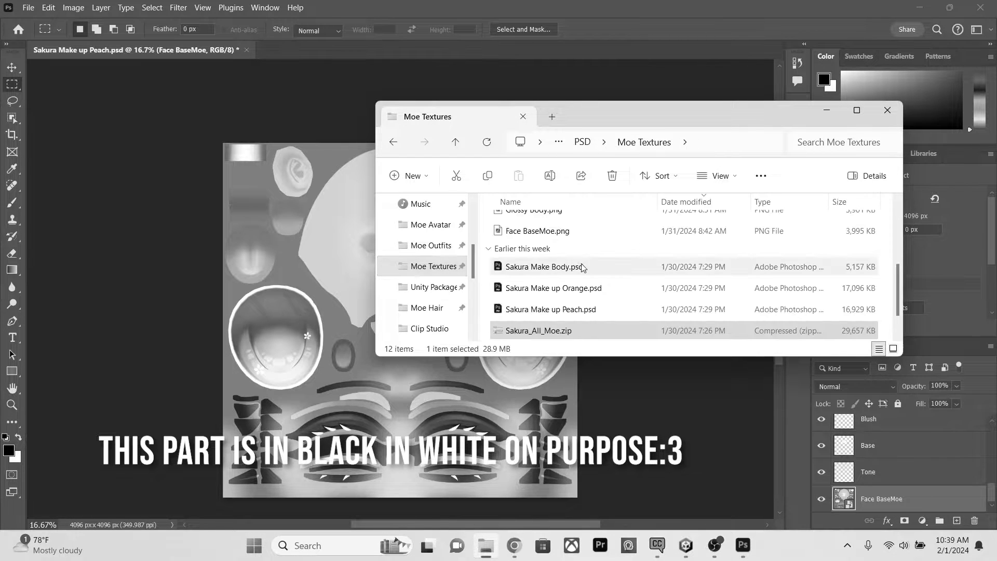
left_click(582, 238)
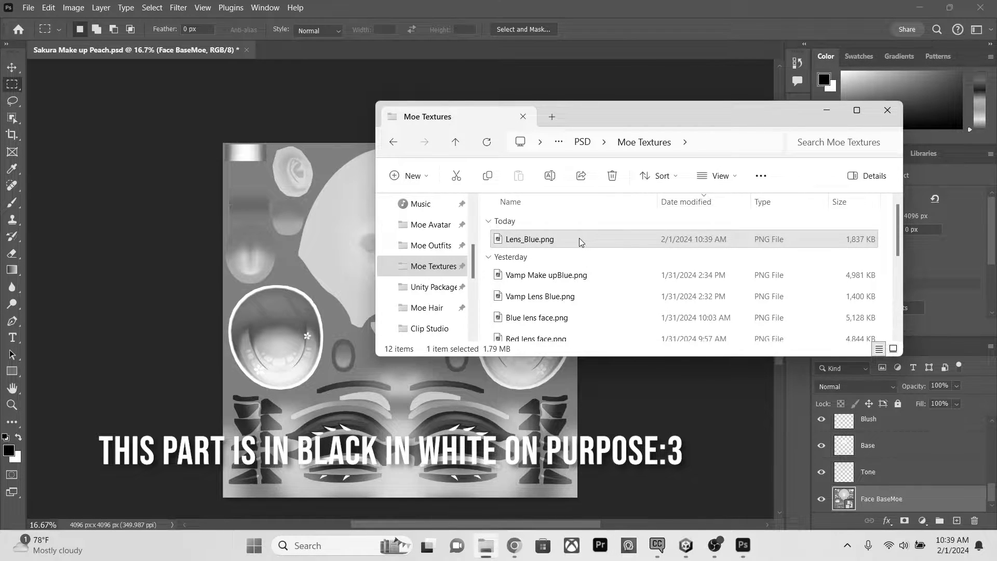
left_click_drag(558, 240, 480, 425)
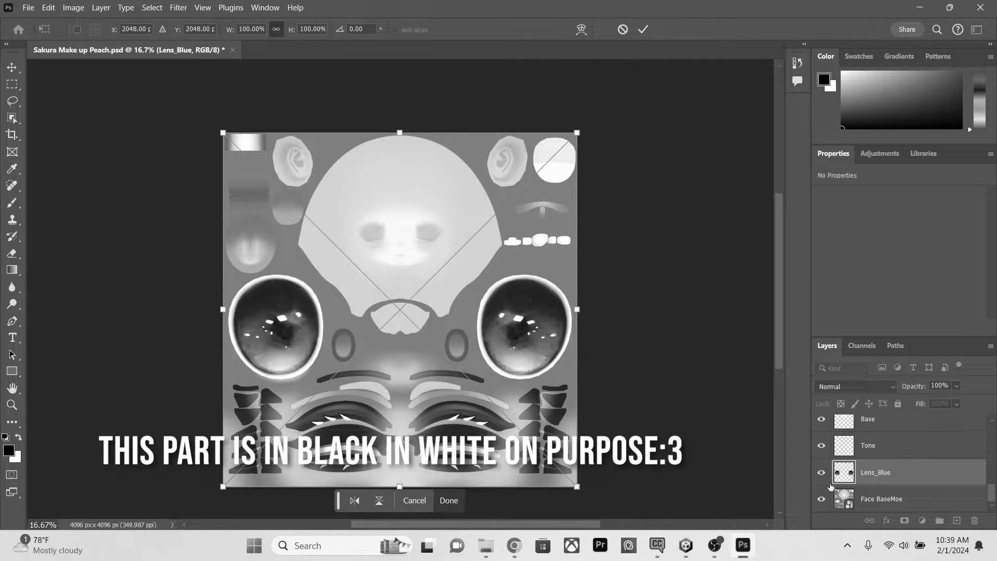
left_click(447, 501)
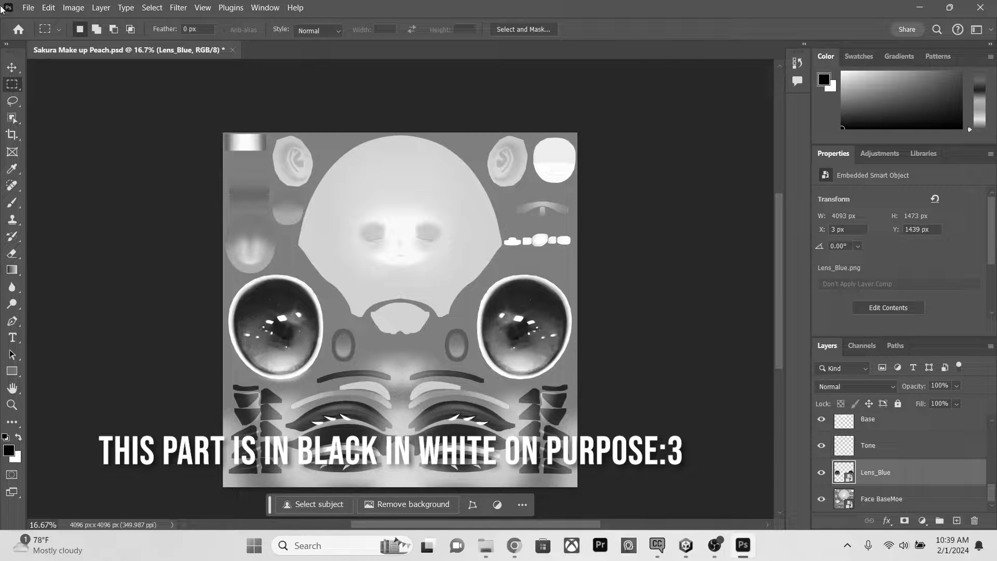
Step: Export the combined face texture as "Sakura Make up PeachBlue eyes.png" in the Moe Textures folder
left_click(28, 8)
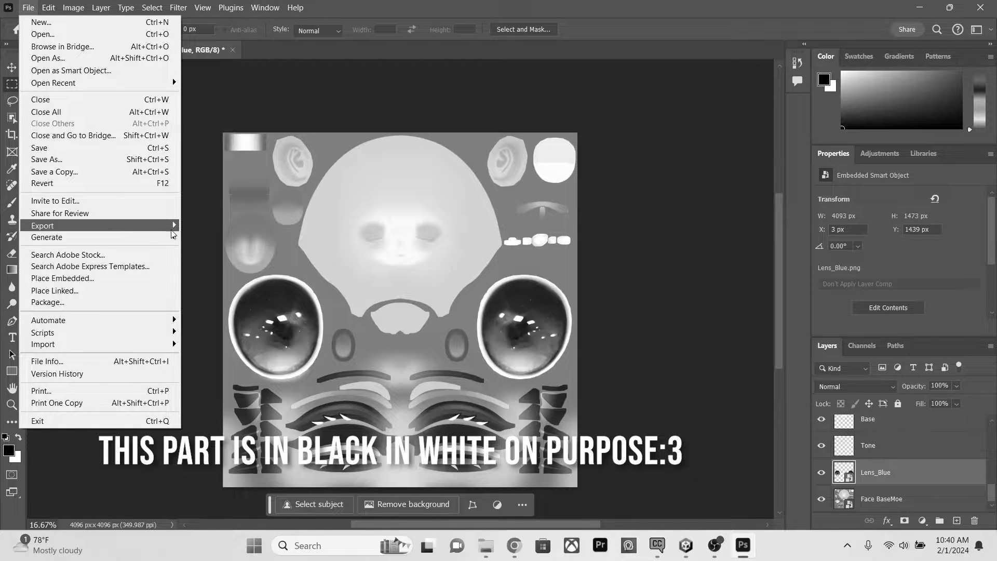
mouse_move(168, 229)
left_click(242, 225)
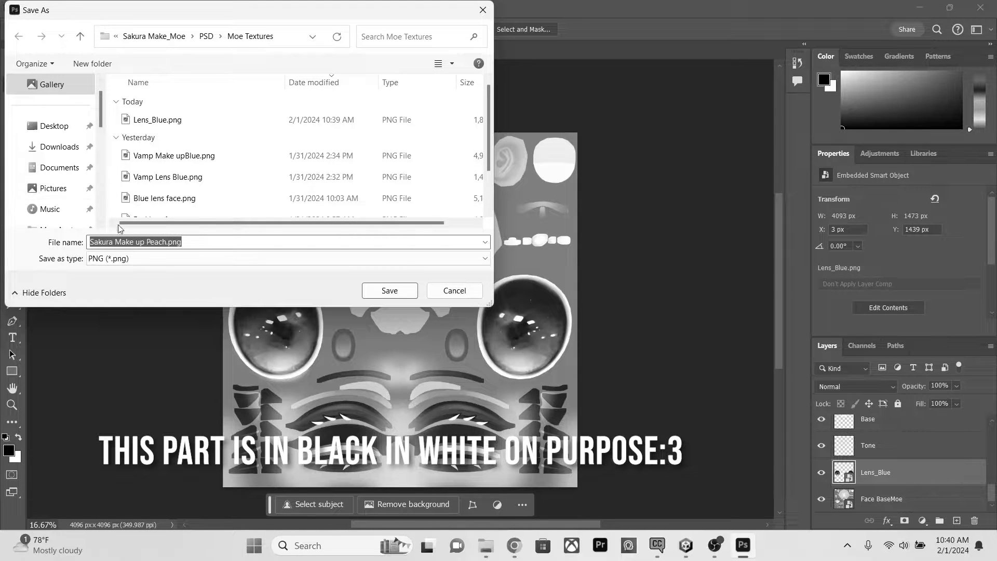
left_click(169, 242)
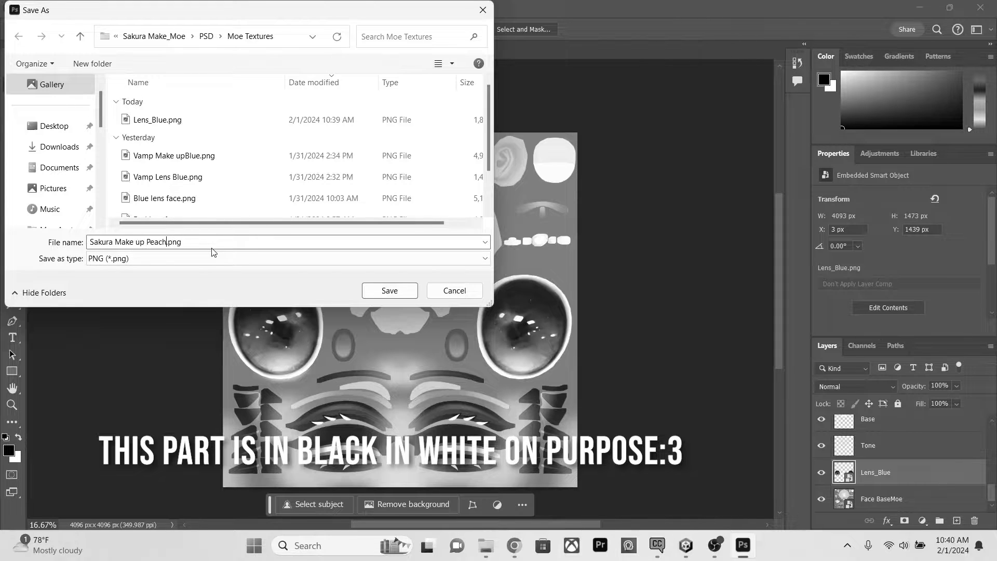
type("Blue eyes")
scroll(58, 156, "down", 3)
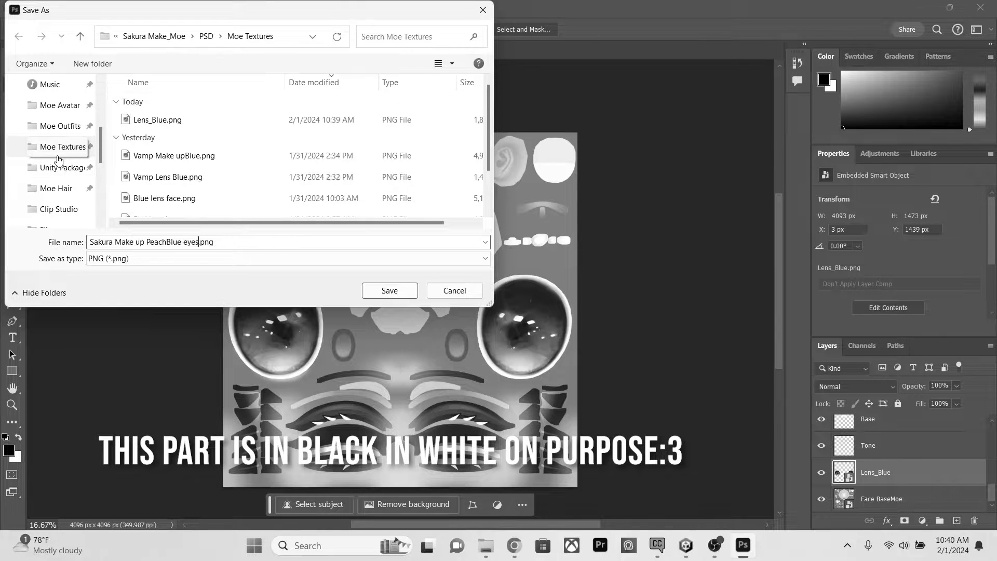
left_click(58, 154)
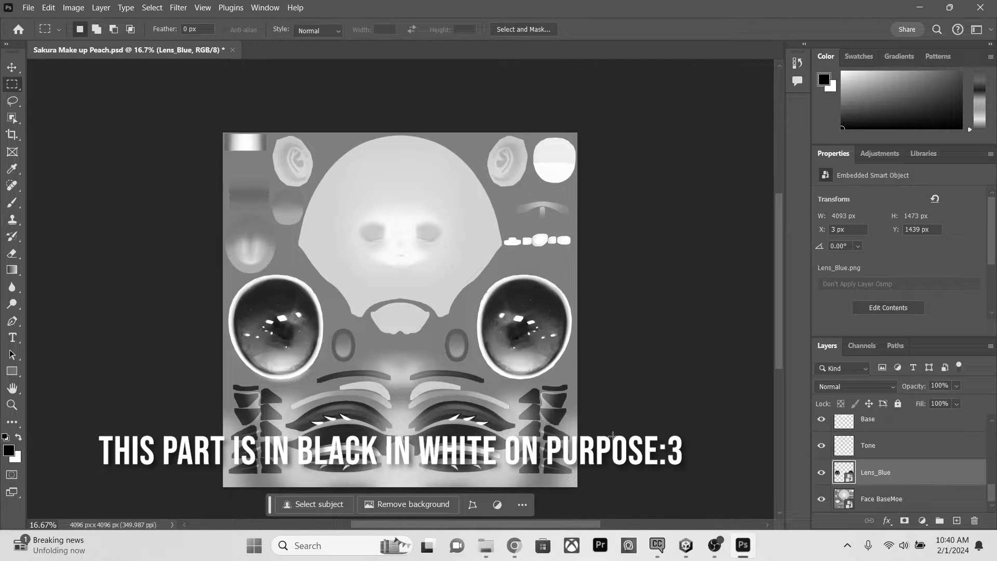
Step: From File Explorer, open Glossy Body.psd in Photoshop from the Moe Glossy Body (20230724.Ver) PSD folder inside Full_Pakage.zip
left_click(486, 548)
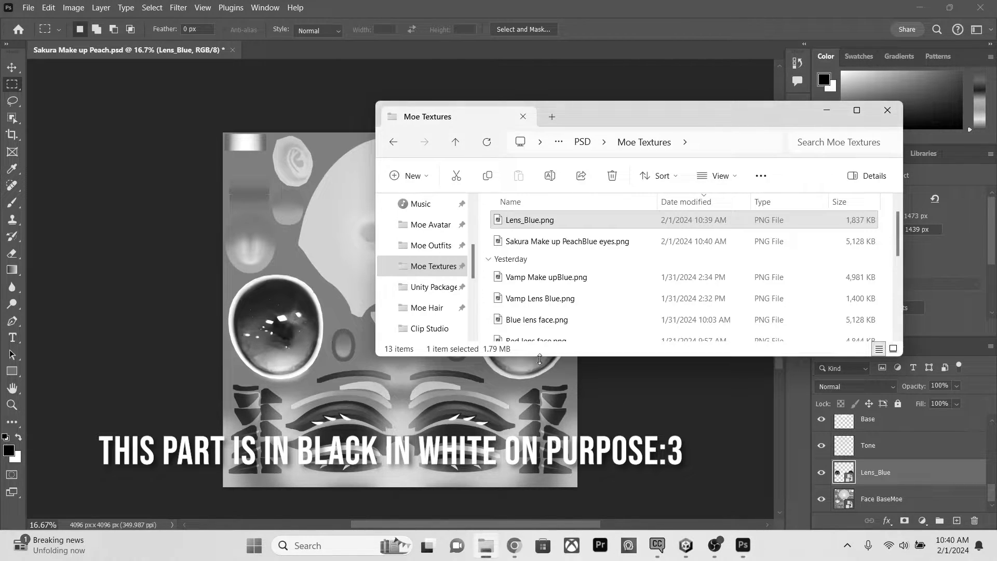
scroll(630, 315, "down", 2)
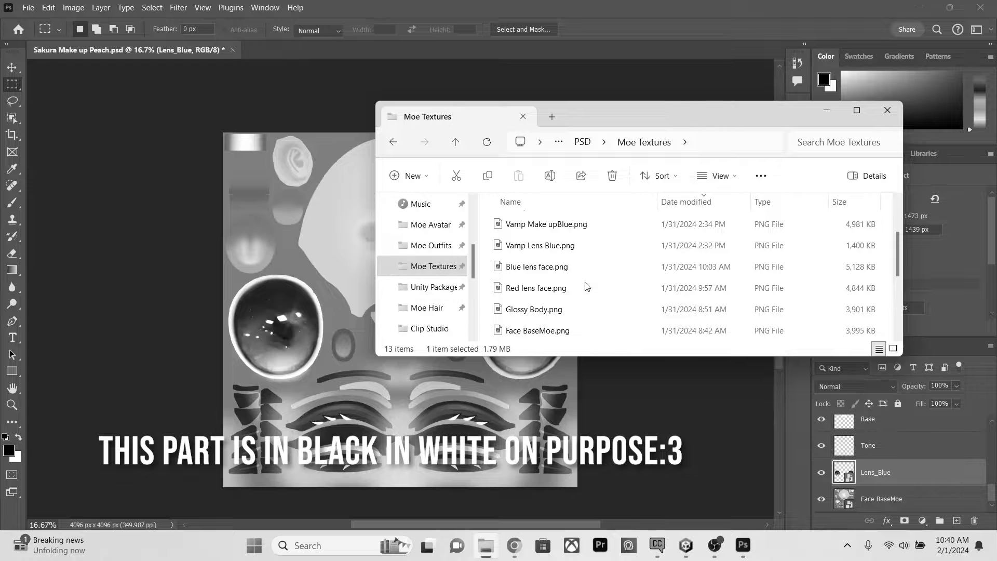
scroll(626, 305, "down", 3)
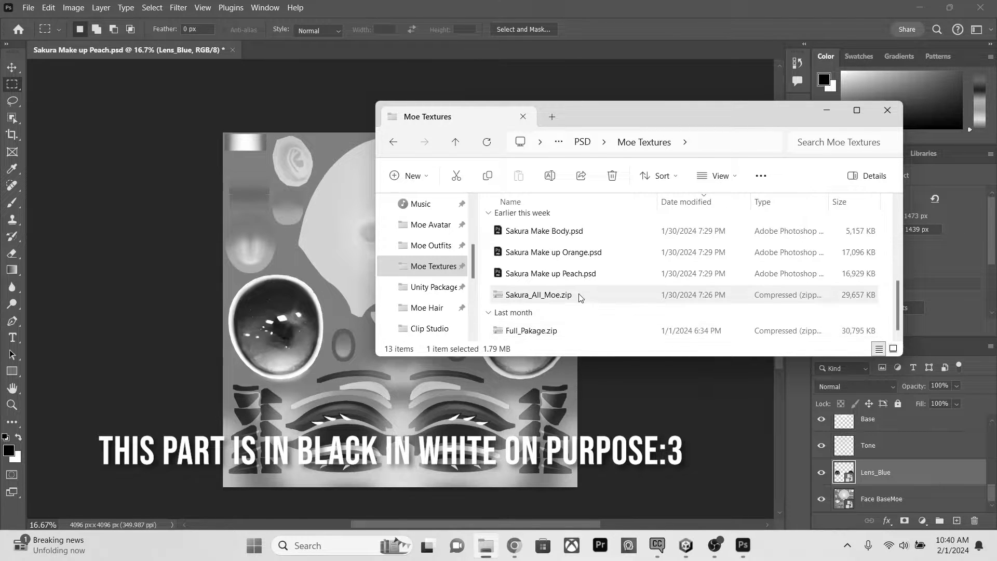
double_click(573, 335)
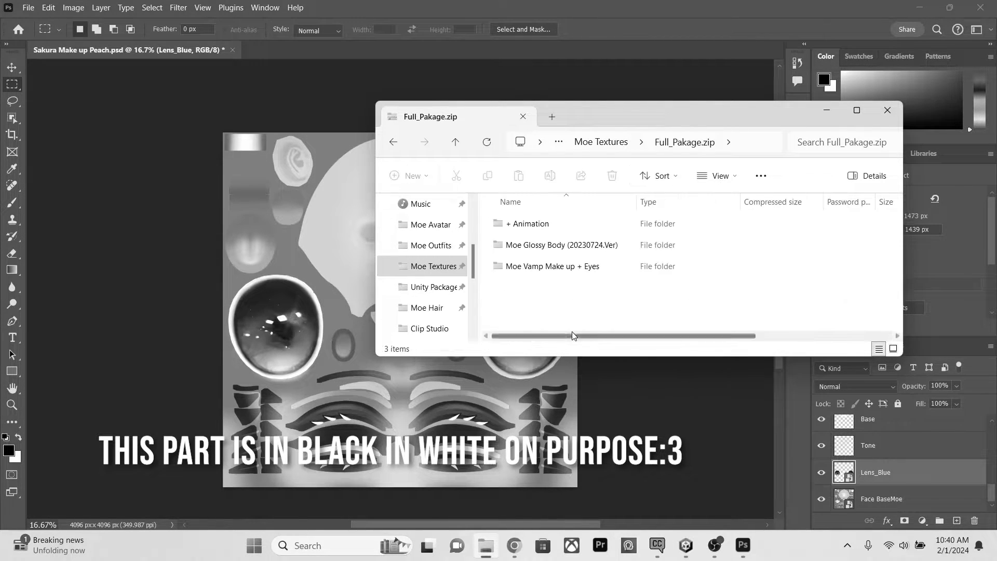
double_click(623, 250)
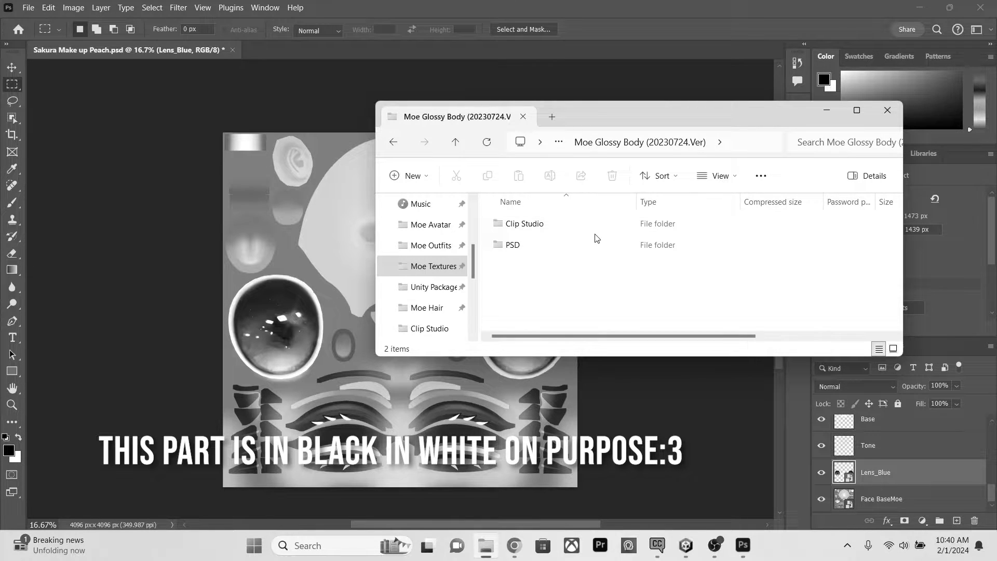
double_click(591, 248)
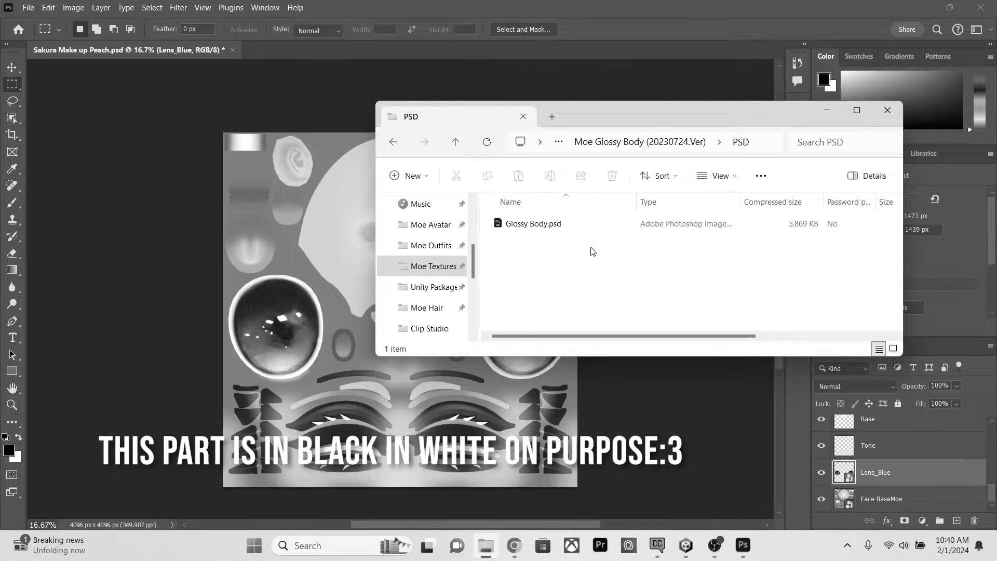
left_click(536, 233)
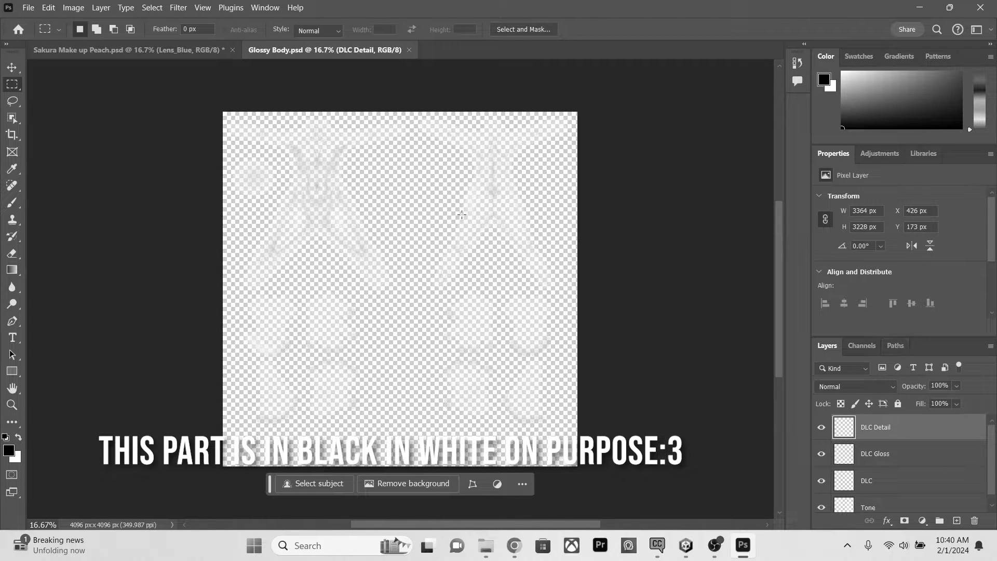
Step: From File Explorer, open Body all.png for viewing from the PNG folder inside Moe_Ver1.02.1.zip in the Moe Avatar folder
scroll(875, 430, "down", 1)
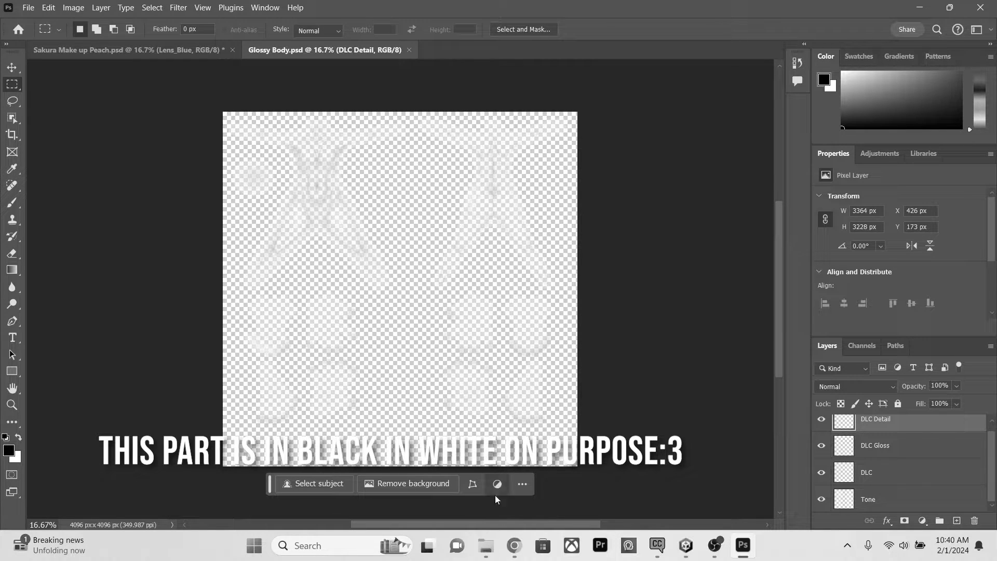
mouse_move(486, 545)
left_click(485, 545)
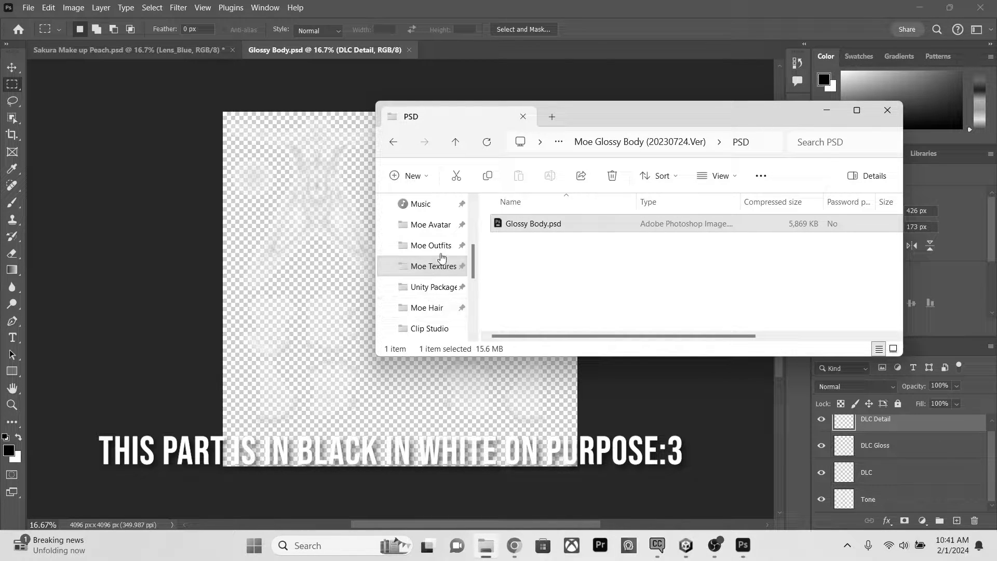
left_click(418, 233)
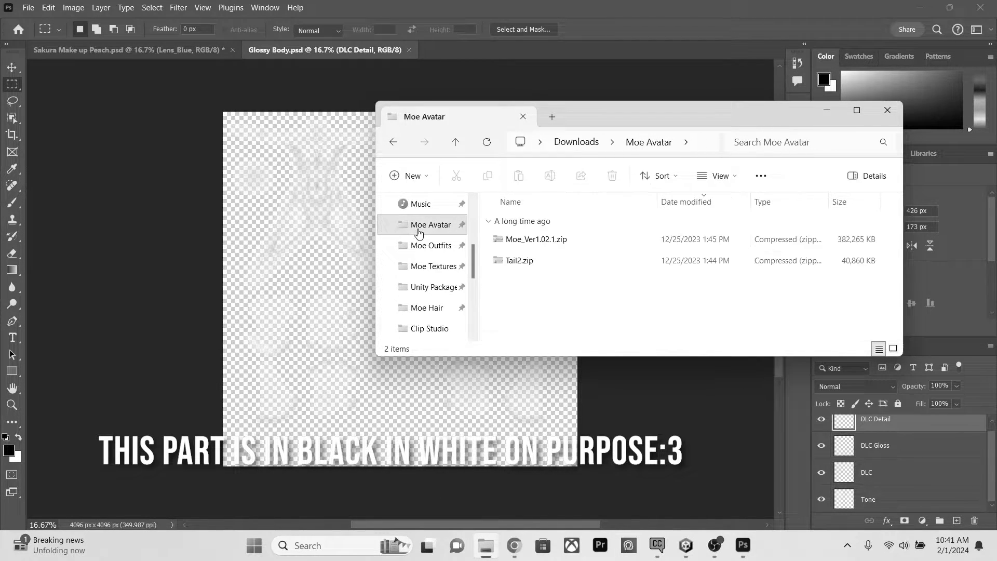
left_click(588, 243)
double_click(588, 244)
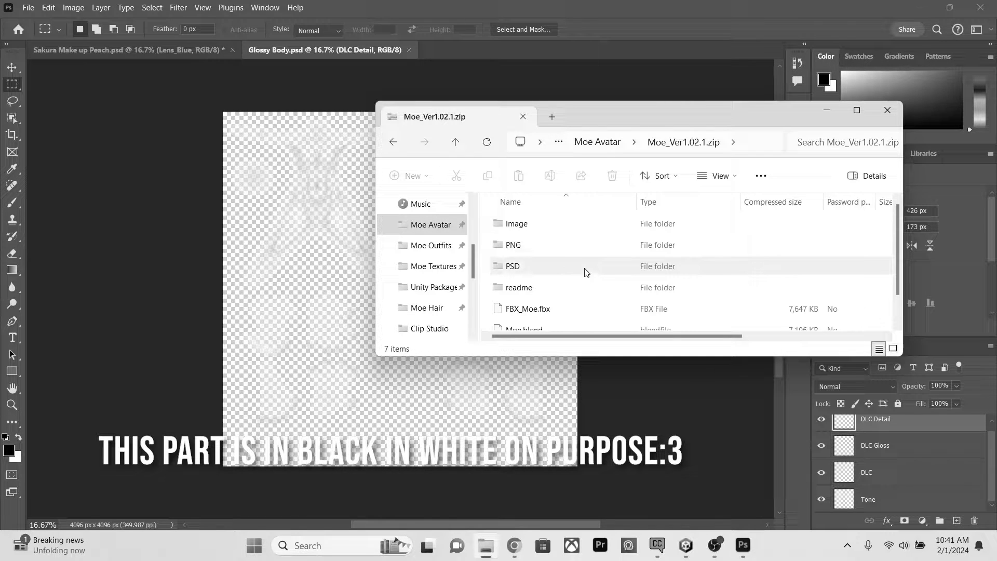
double_click(585, 248)
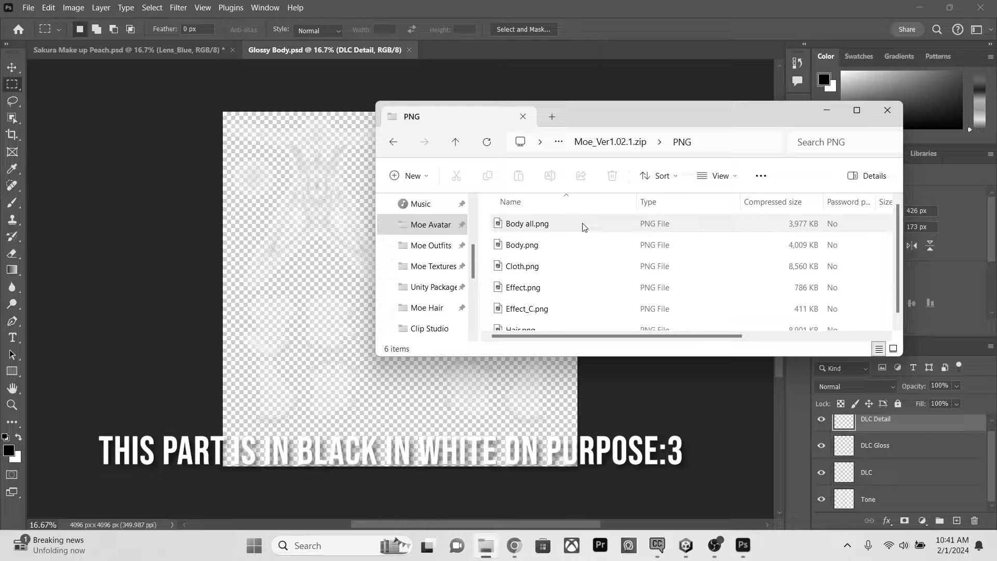
double_click(583, 226)
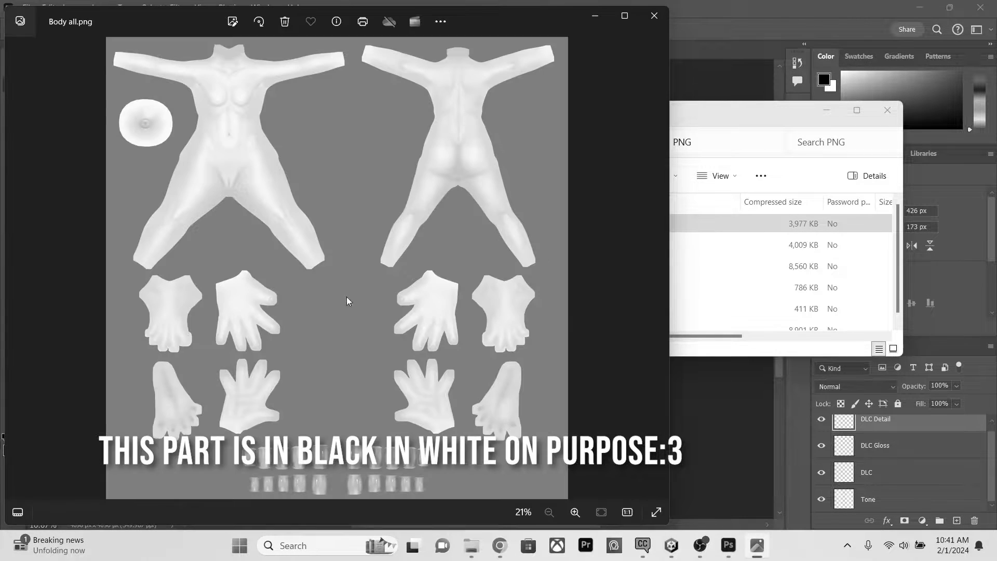
Step: Save a copy of the viewed body texture as "Body allBase.png" in the Moe Textures folder and close the image viewer
right_click(326, 246)
left_click(392, 23)
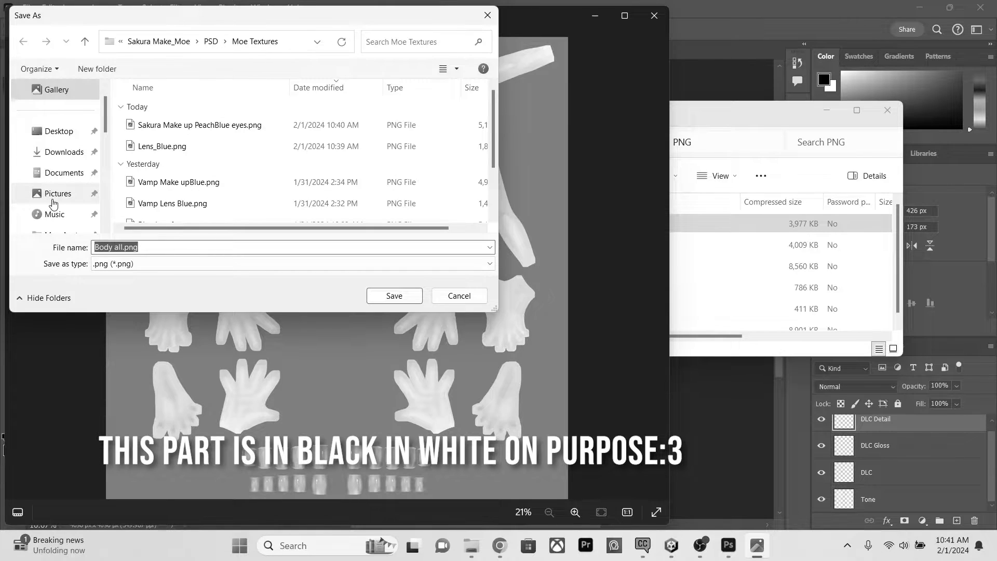
scroll(54, 204, "down", 2)
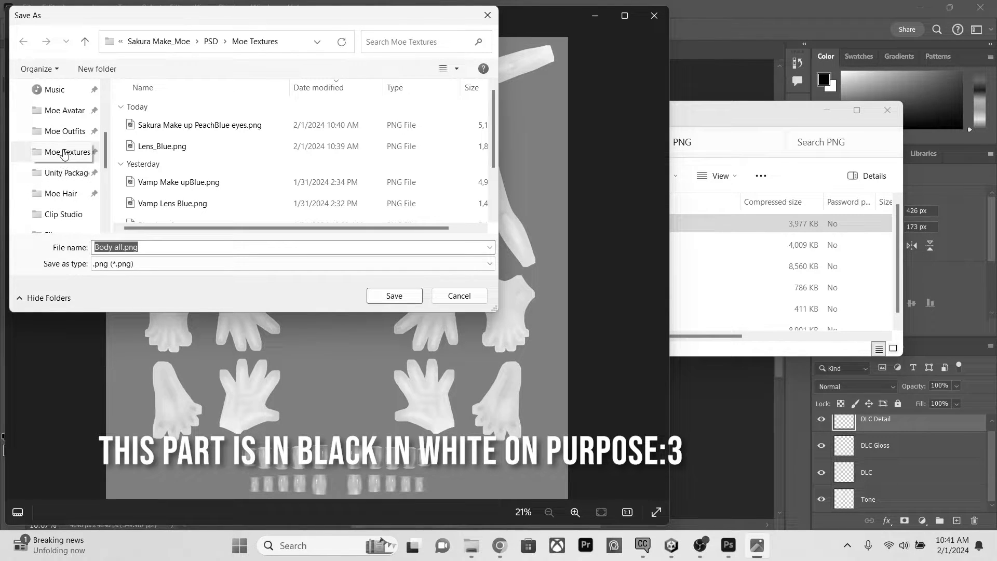
left_click(64, 152)
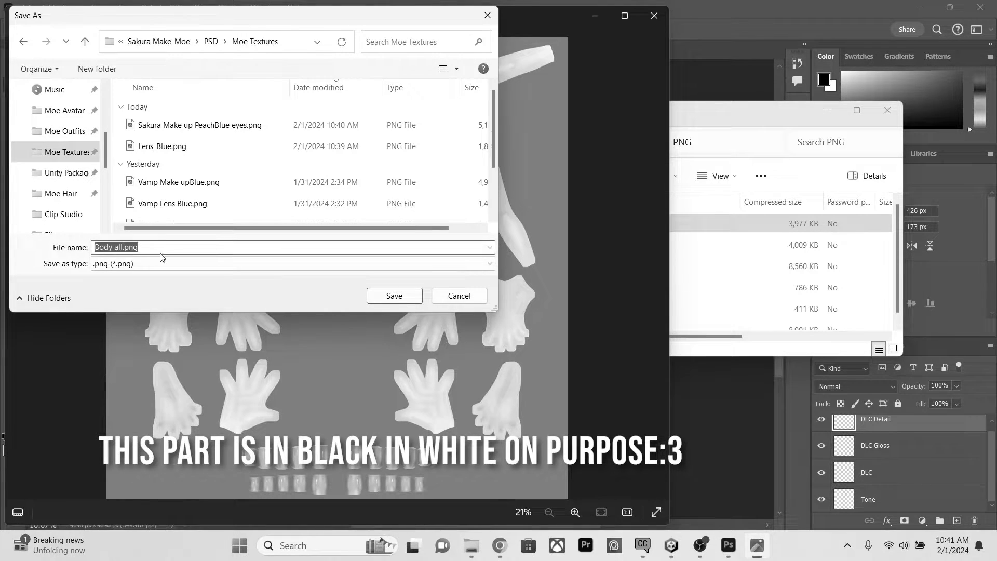
left_click(123, 247)
type("Base")
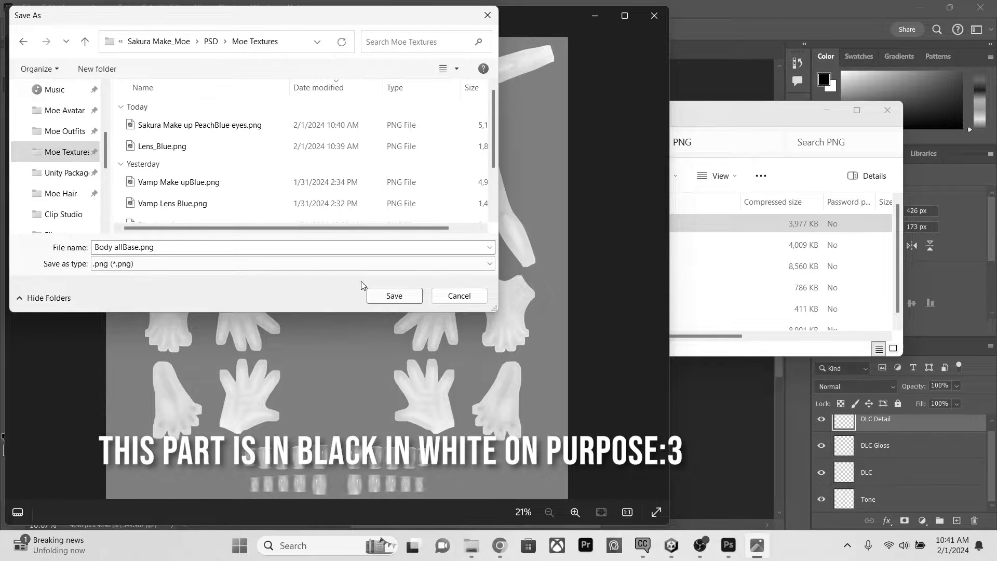
left_click(387, 296)
left_click(653, 17)
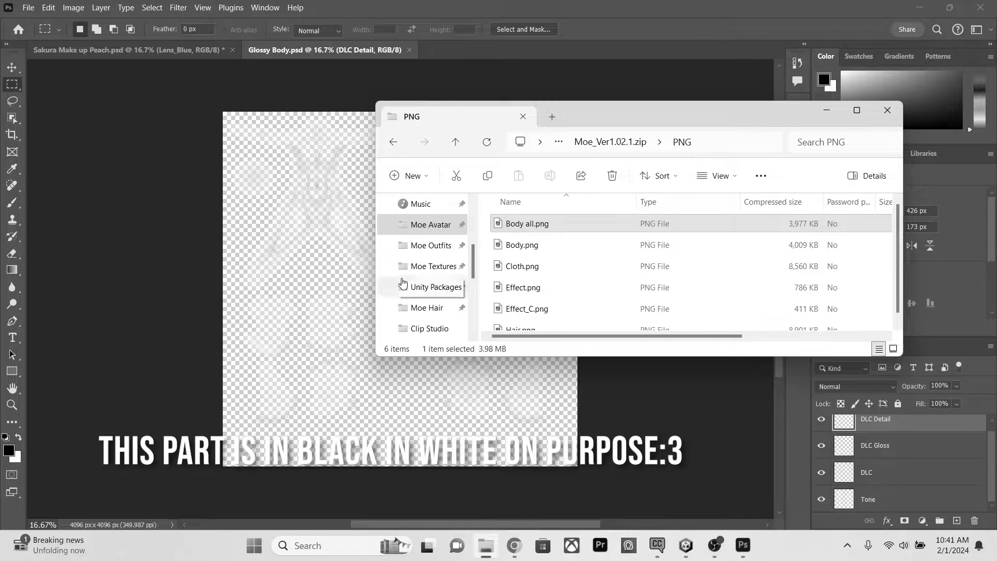
Step: Place Body allBase.png from Moe Textures into the Glossy Body document beneath the Tone layer, and start exporting the result
left_click(428, 267)
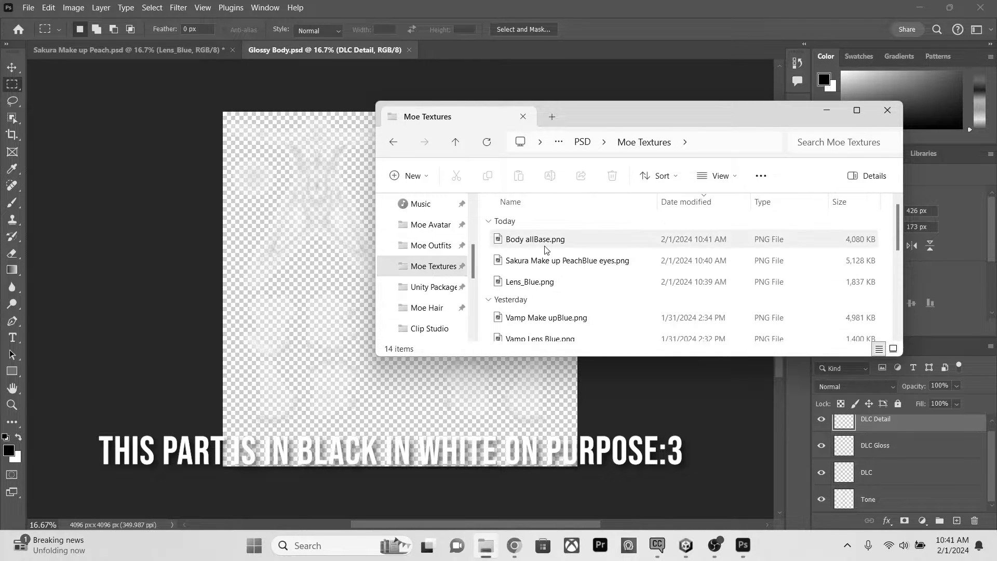
left_click(584, 248)
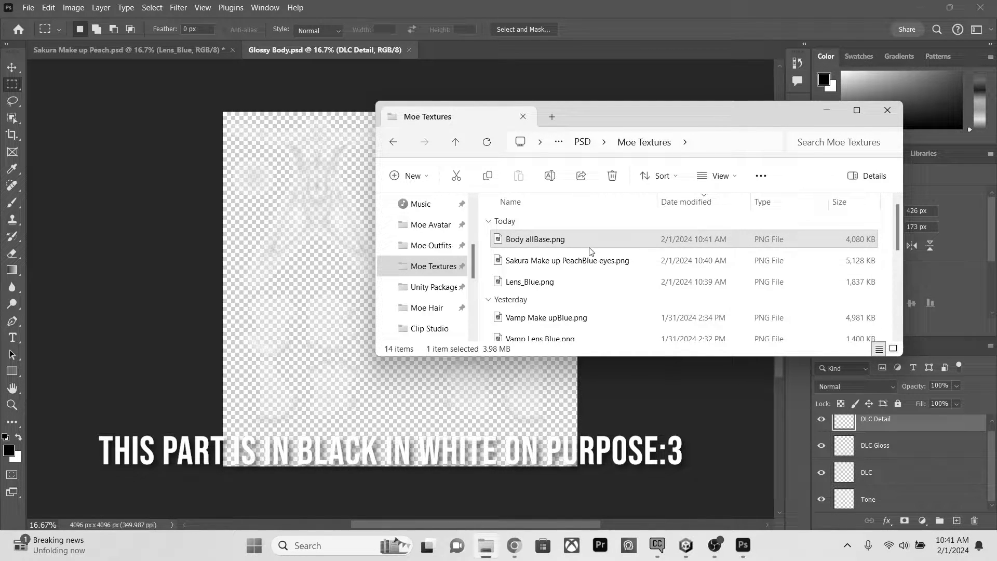
left_click_drag(573, 245, 453, 404)
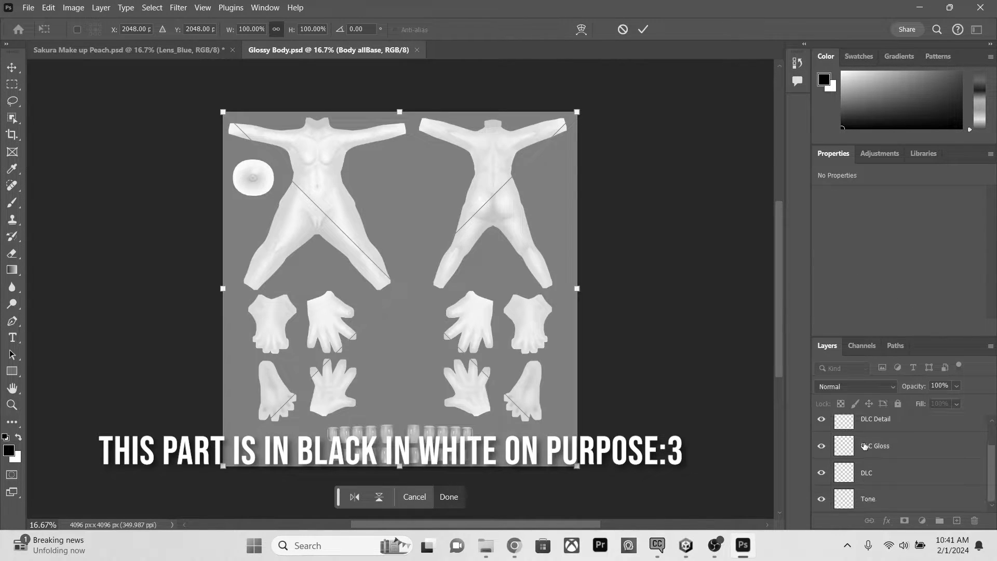
left_click_drag(867, 435, 862, 510)
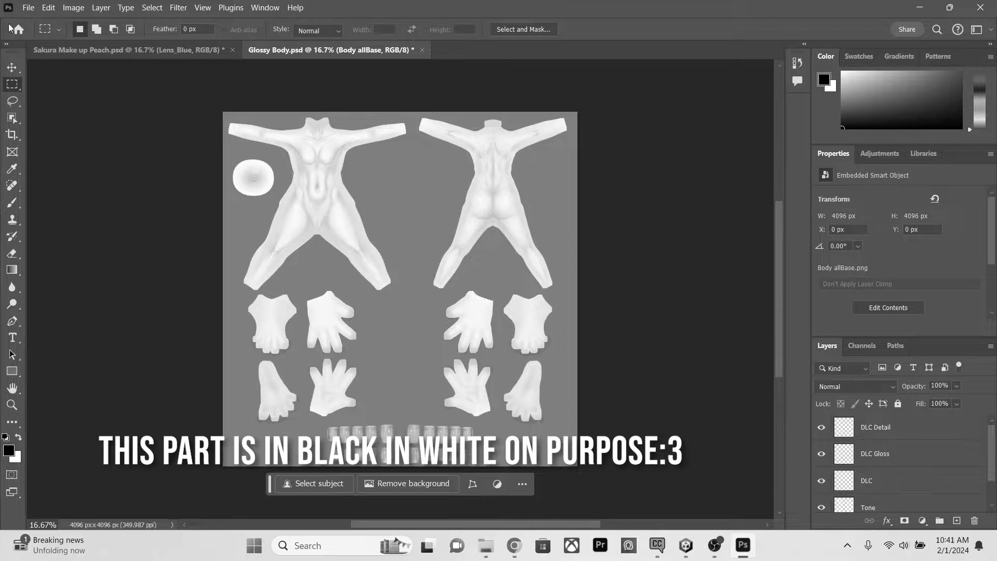
left_click(28, 7)
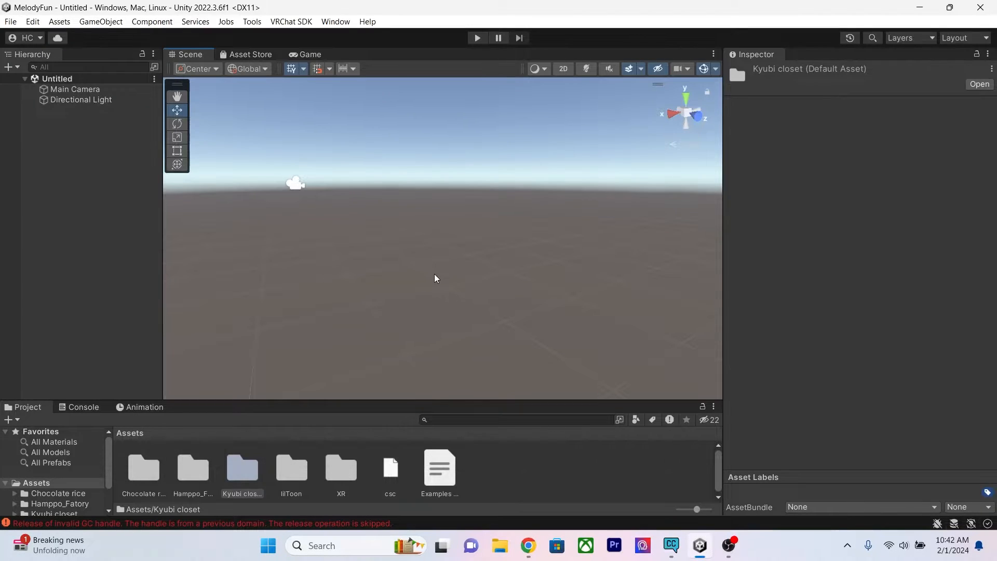
Step: In Unity, import "Sakura Make up PeachBlue eyes.png" from the Moe Textures folder into Assets/Kyubi closet/Moe/Textures
left_click(498, 552)
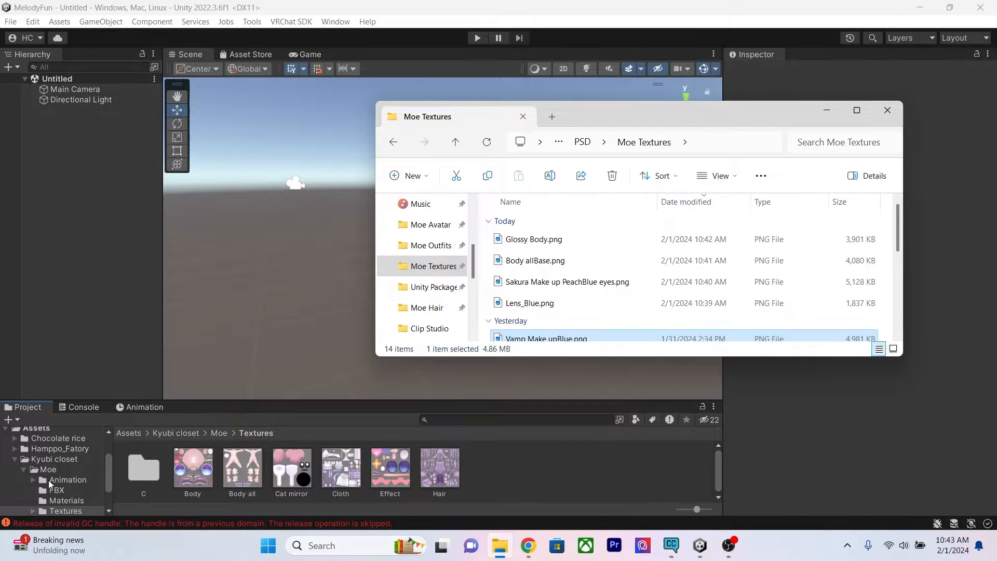
left_click(48, 470)
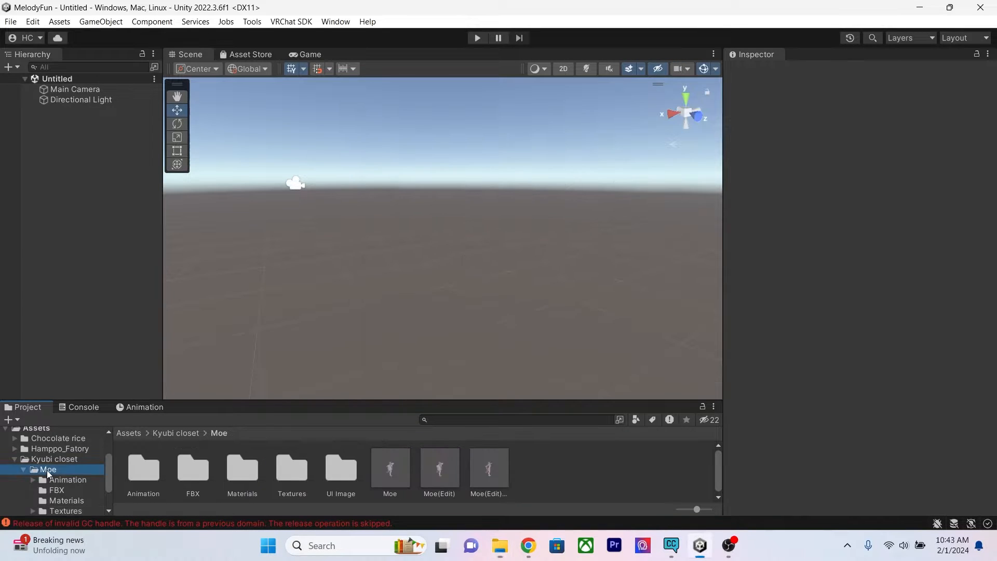
double_click(299, 475)
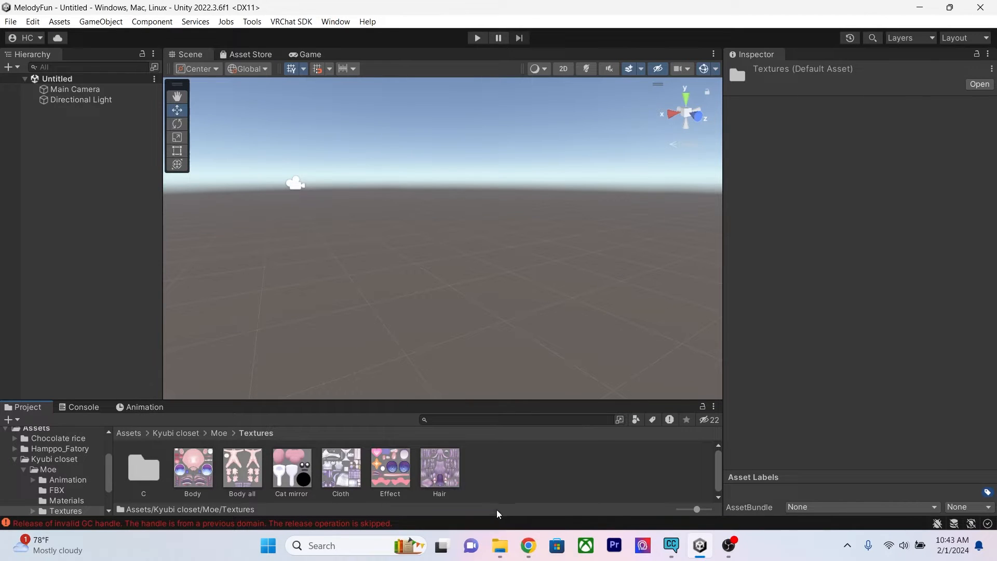
left_click(500, 545)
scroll(603, 300, "down", 2)
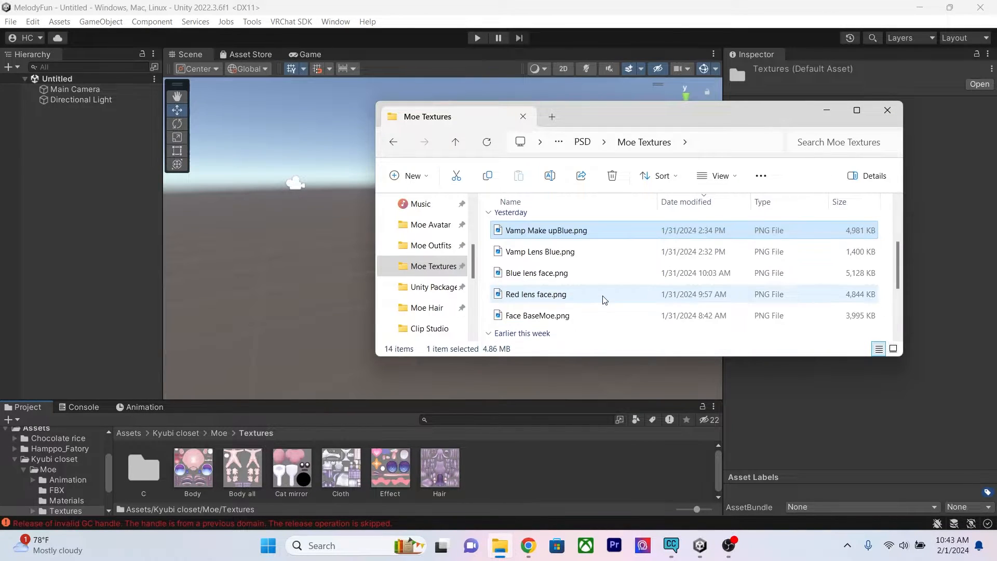
scroll(630, 298, "down", 2)
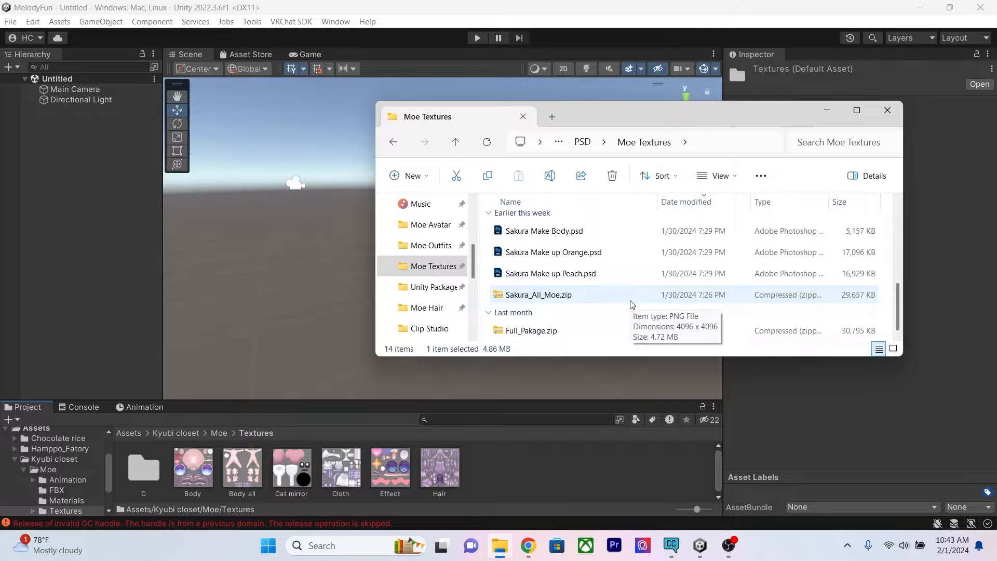
scroll(631, 304, "up", 2)
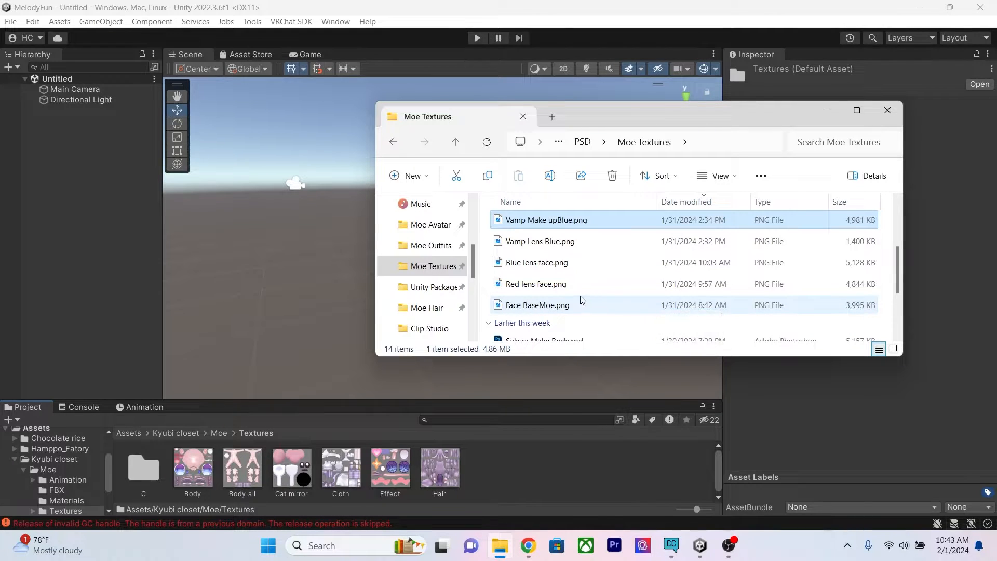
scroll(597, 267, "up", 2)
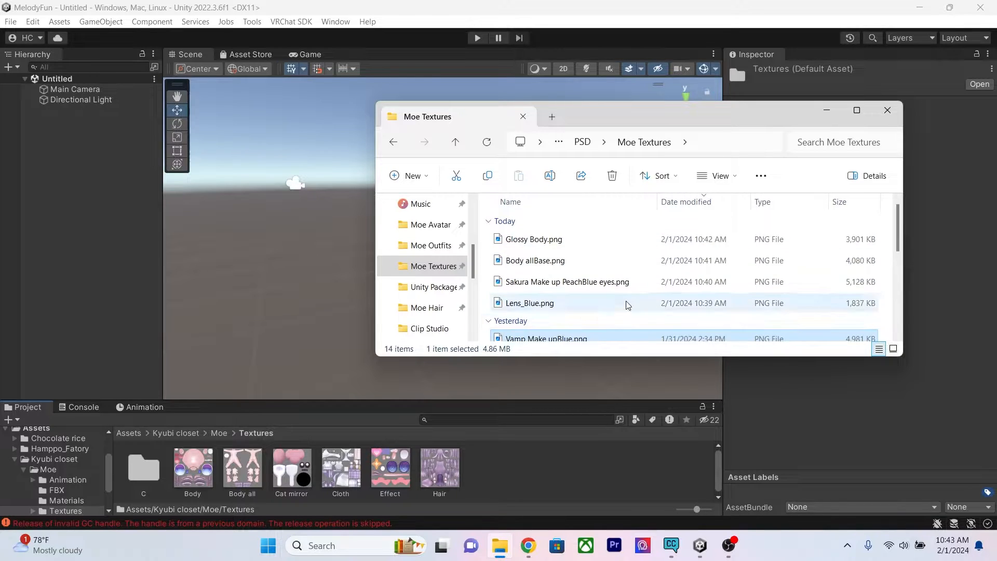
left_click(619, 287)
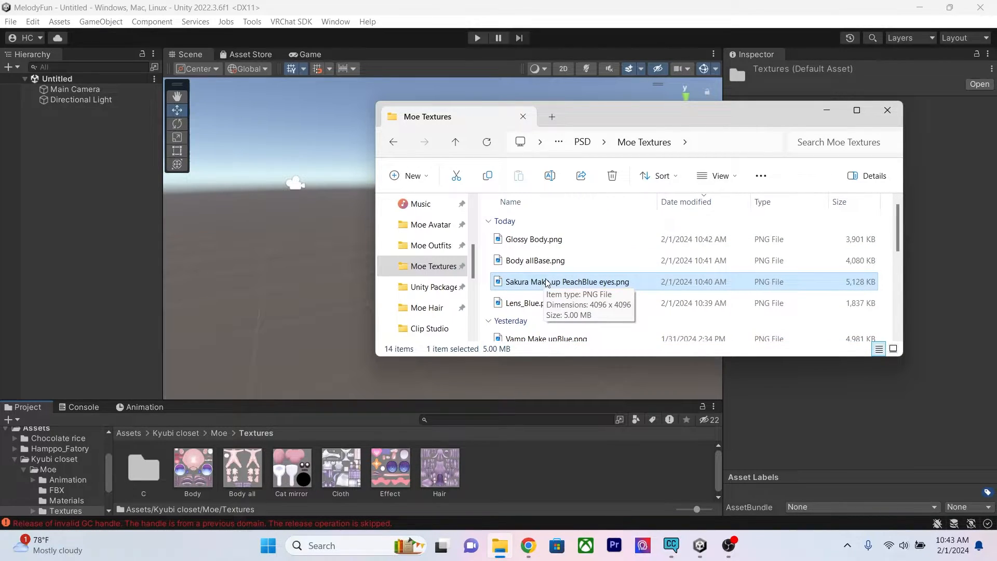
left_click_drag(546, 283, 499, 478)
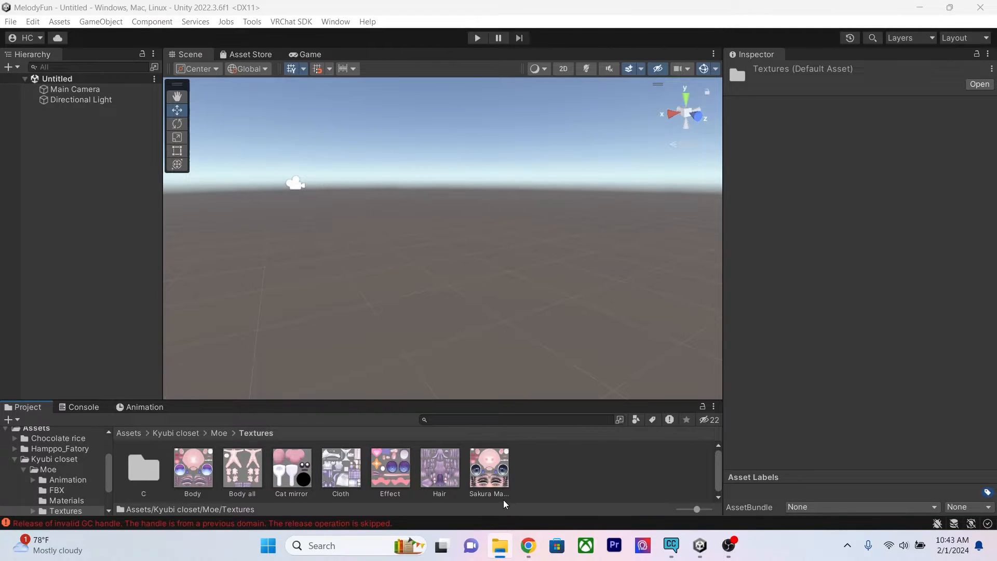
Step: Add the Moe(Edit)_Nude prefab from Assets/Kyubi closet/Moe to the scene hierarchy and frame the avatar in the Scene view
left_click(48, 469)
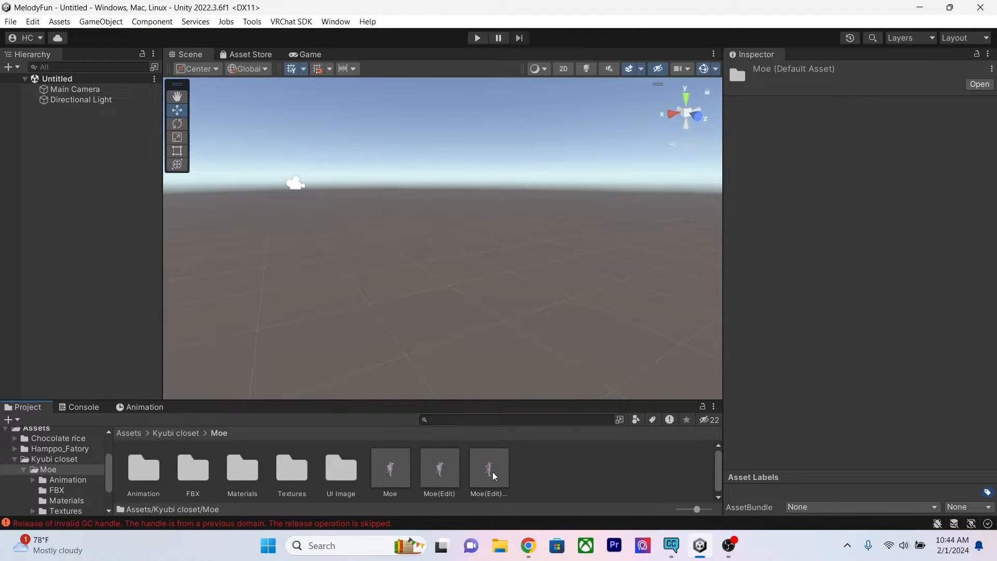
left_click_drag(492, 472, 97, 215)
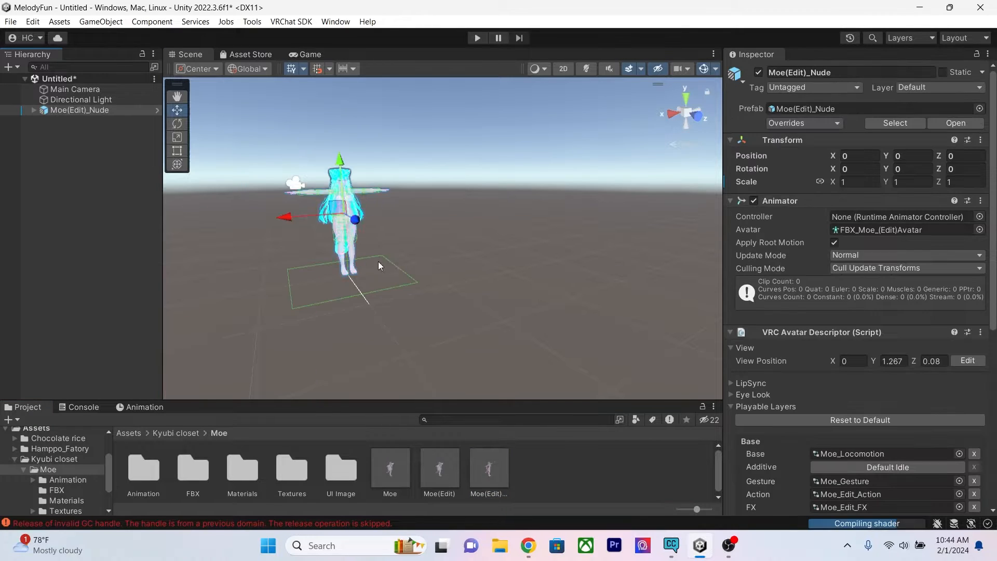
scroll(477, 270, "up", 5)
middle_click_drag(486, 262, 587, 269)
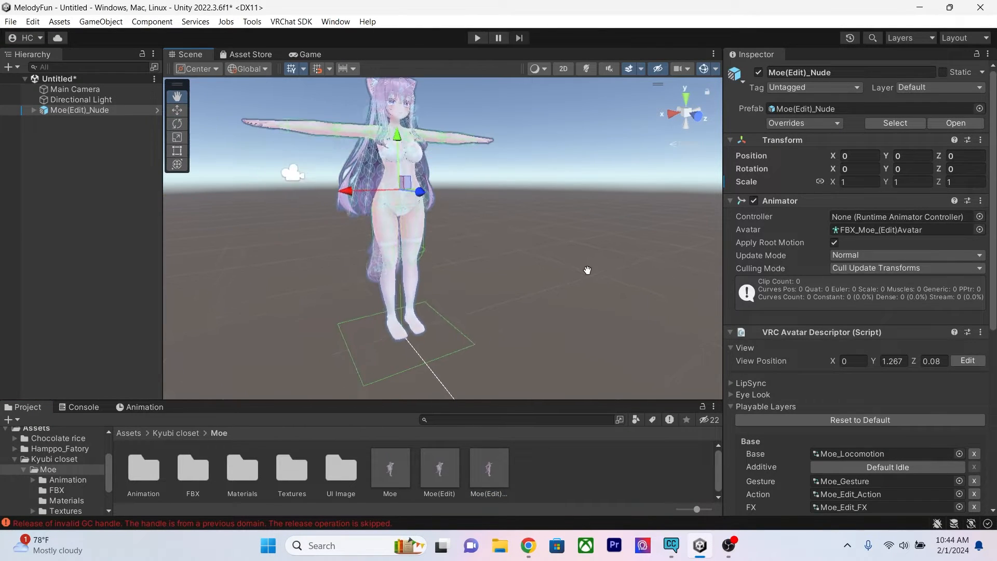
scroll(572, 293, "up", 1)
right_click_drag(572, 293, 532, 253)
mouse_move(532, 254)
middle_mouse_down()
mouse_move(489, 256)
mouse_move(523, 259)
middle_mouse_up()
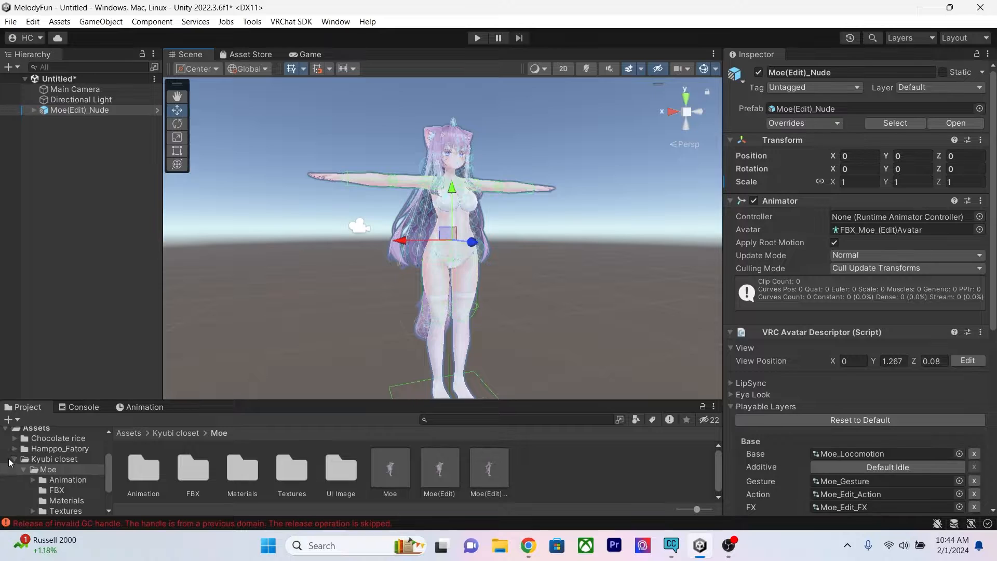
Step: Check that the Modular Avatar package is present among the project's Packages
left_click(25, 469)
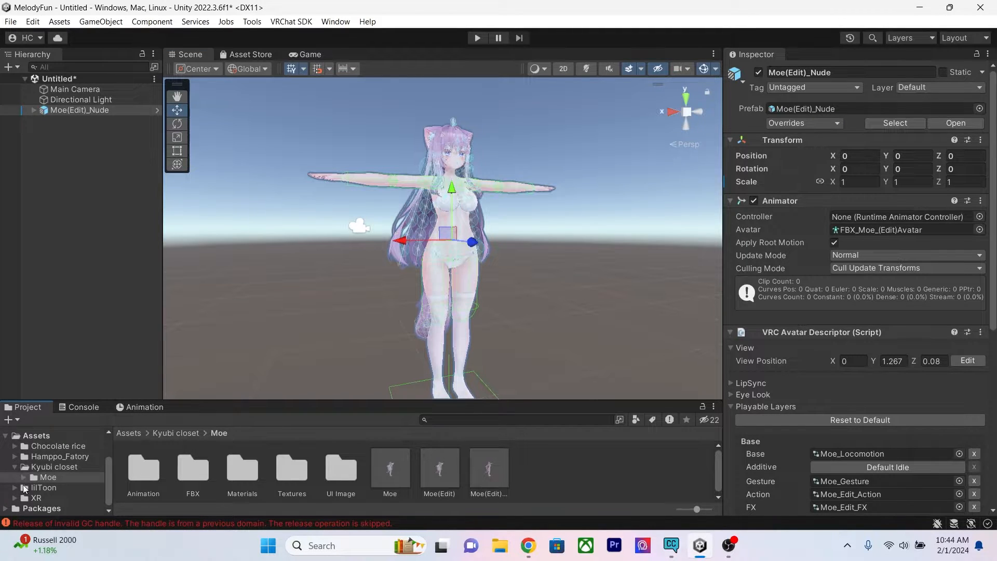
left_click(29, 510)
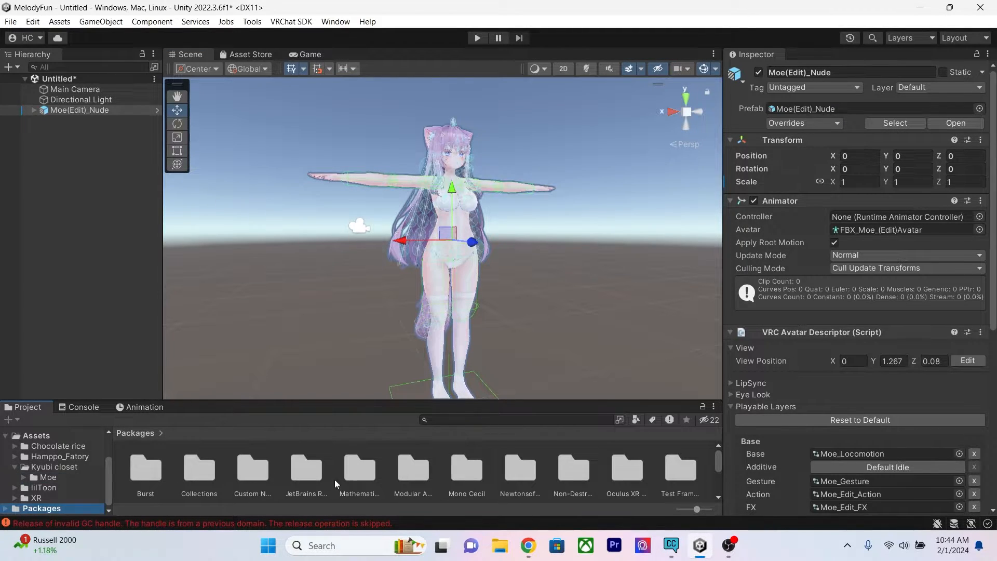
left_click(413, 469)
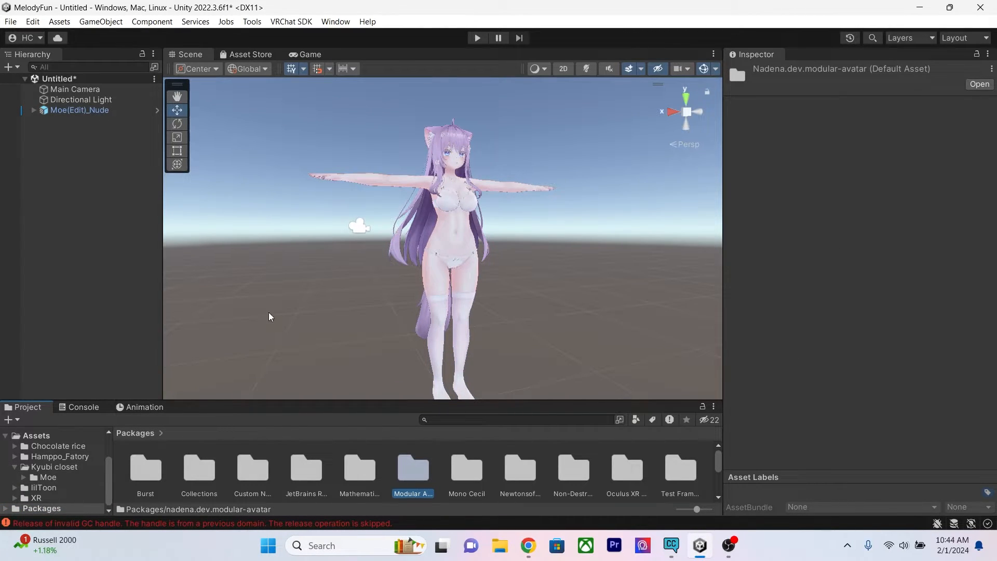
Step: Look into the Hamppo_Fatory and Chocolate rice folders under Assets to locate the imported outfit and hair
scroll(438, 269, "up", 3)
scroll(458, 306, "down", 6)
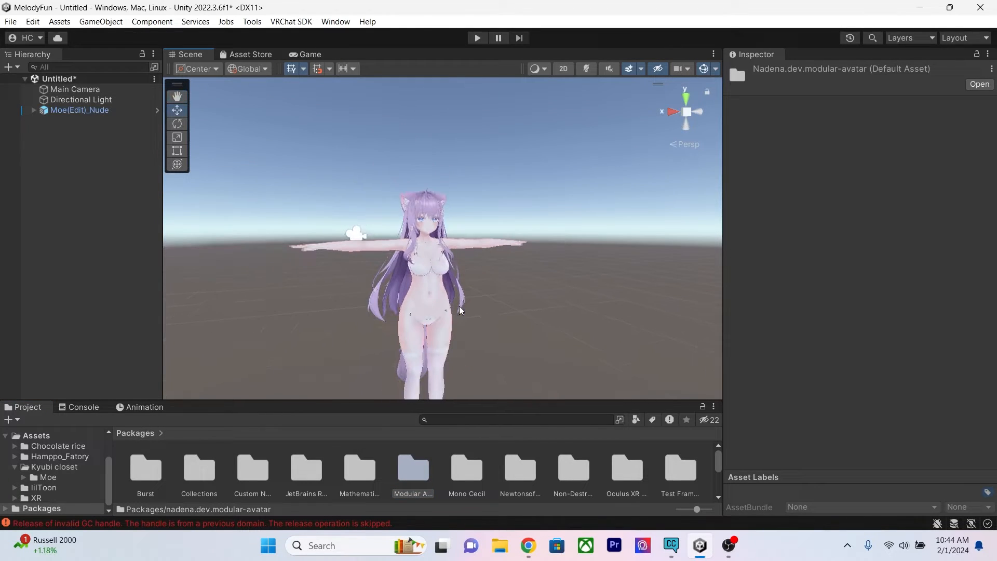
middle_click_drag(459, 307, 456, 282)
left_click(16, 464)
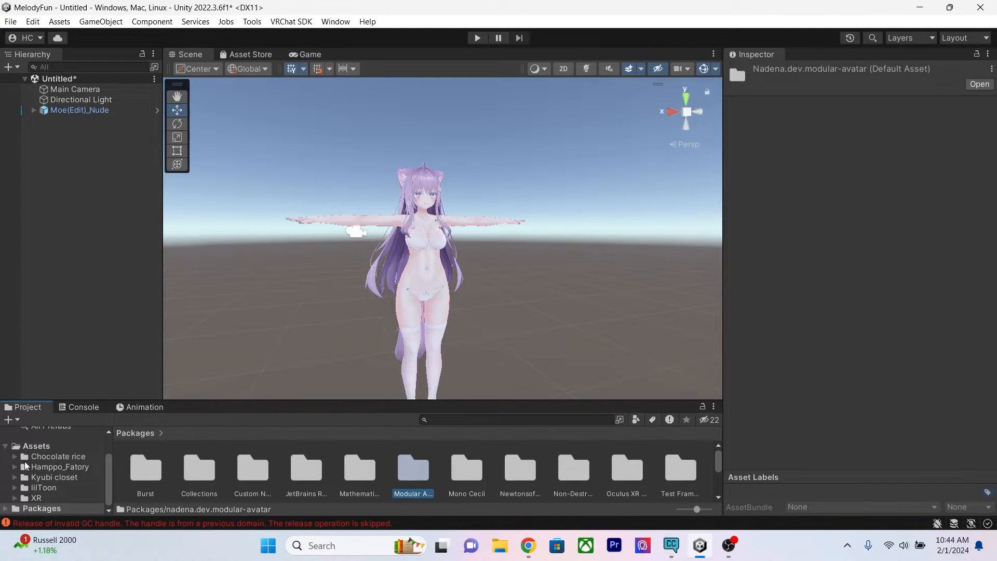
left_click(67, 457)
left_click(71, 467)
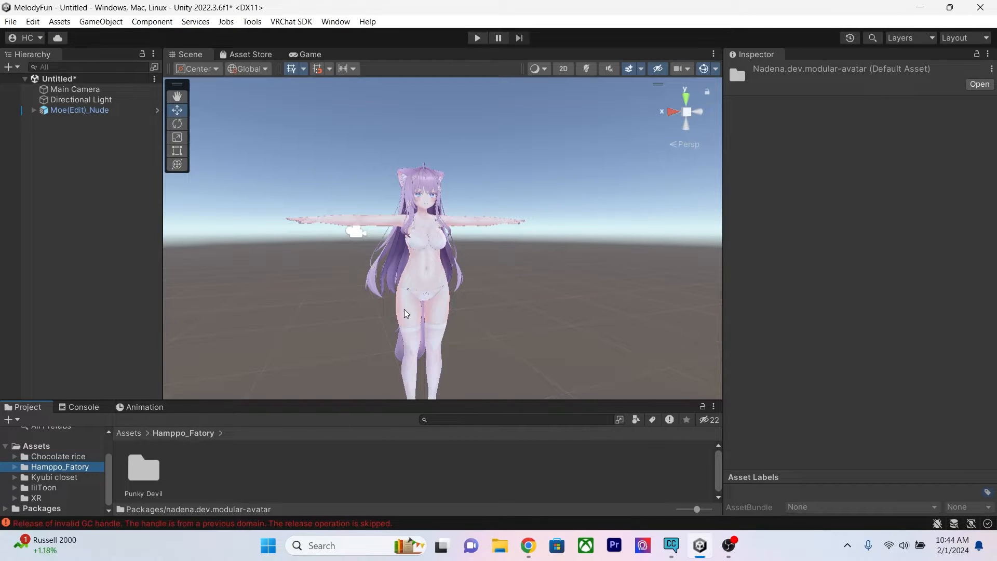
left_click(54, 454)
scroll(422, 328, "up", 5)
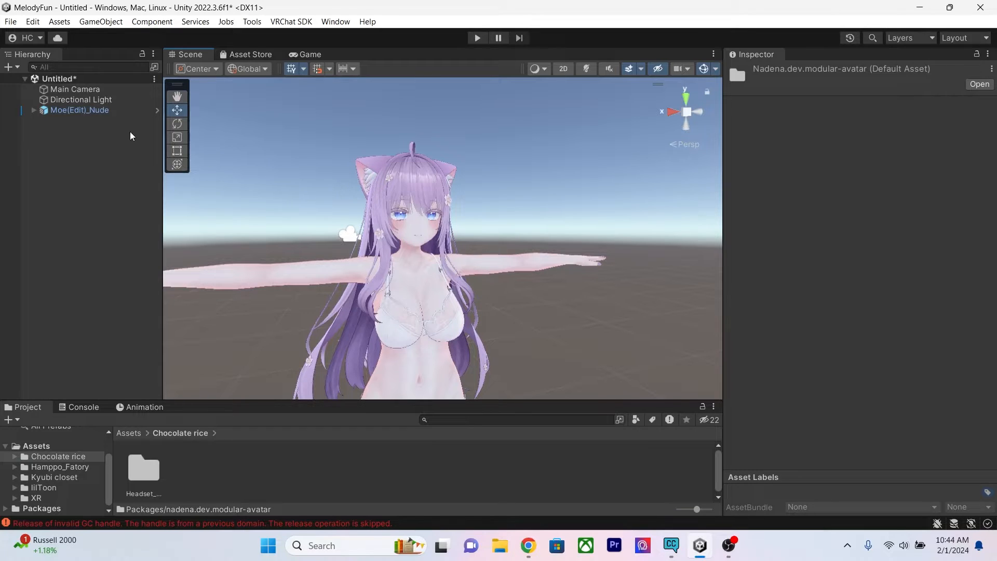
Step: Expand Moe(Edit)_Nude in the scene hierarchy and unpack its prefab completely
left_click(34, 110)
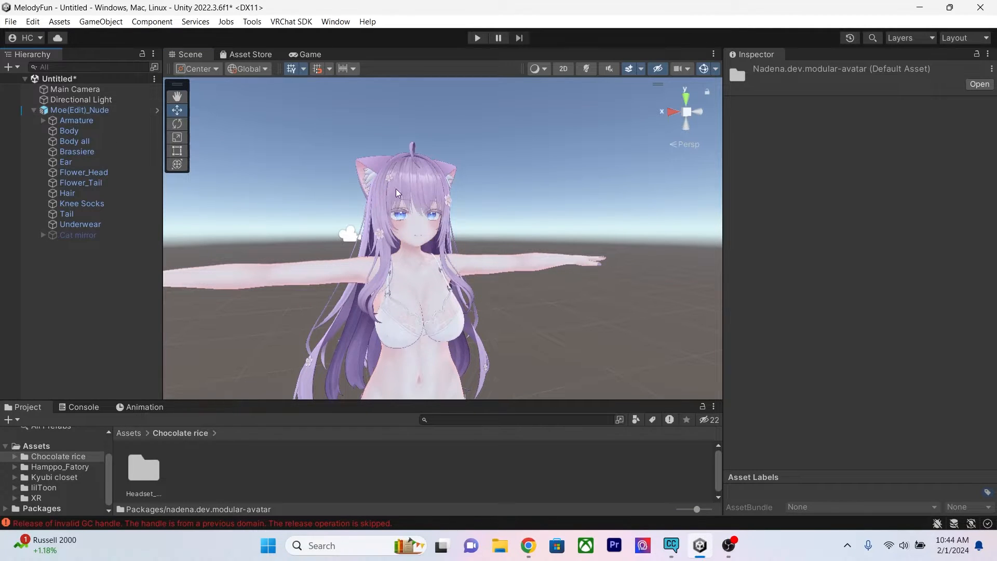
middle_click_drag(421, 212, 468, 182)
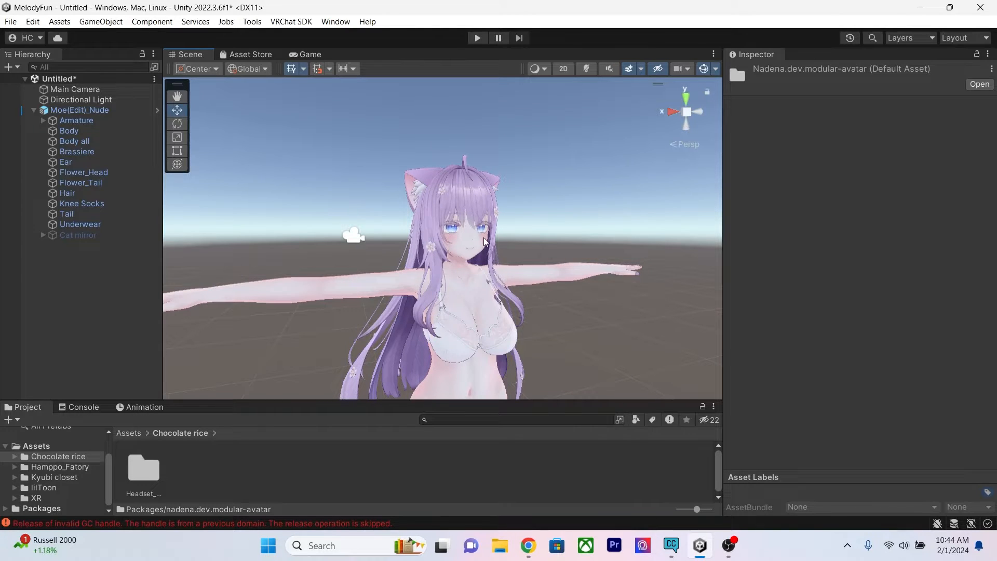
scroll(484, 237, "up", 5)
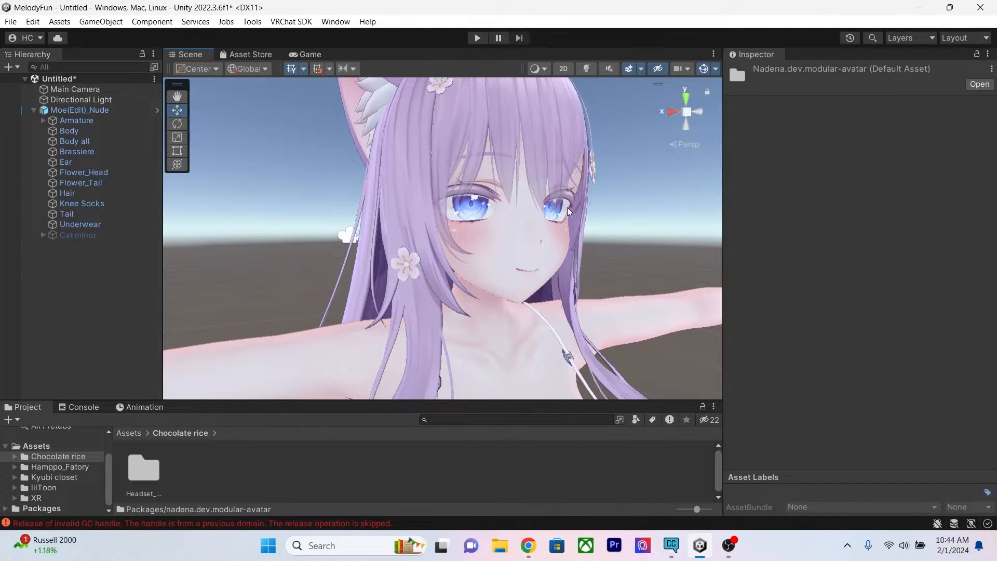
left_click(70, 111)
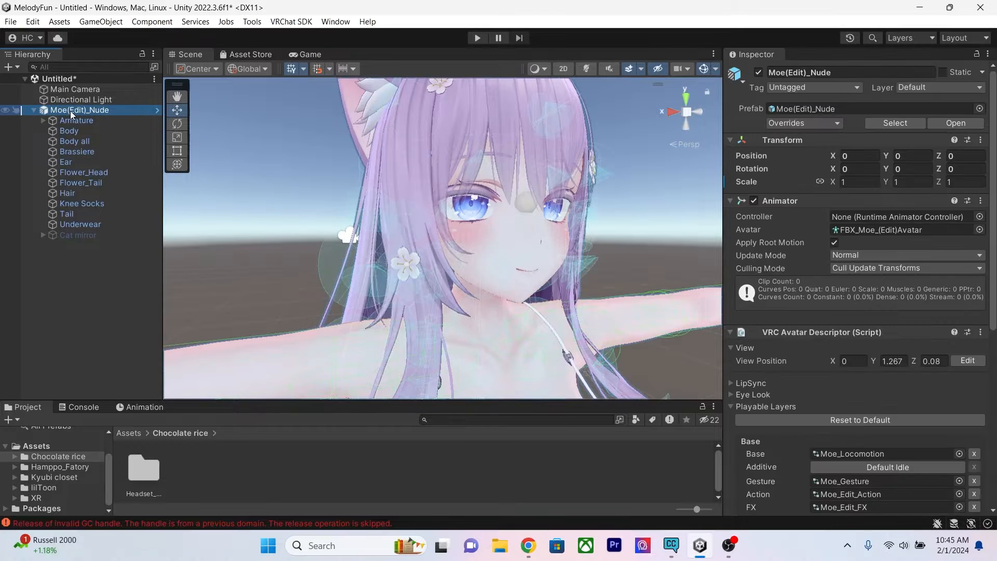
scroll(581, 209, "down", 5)
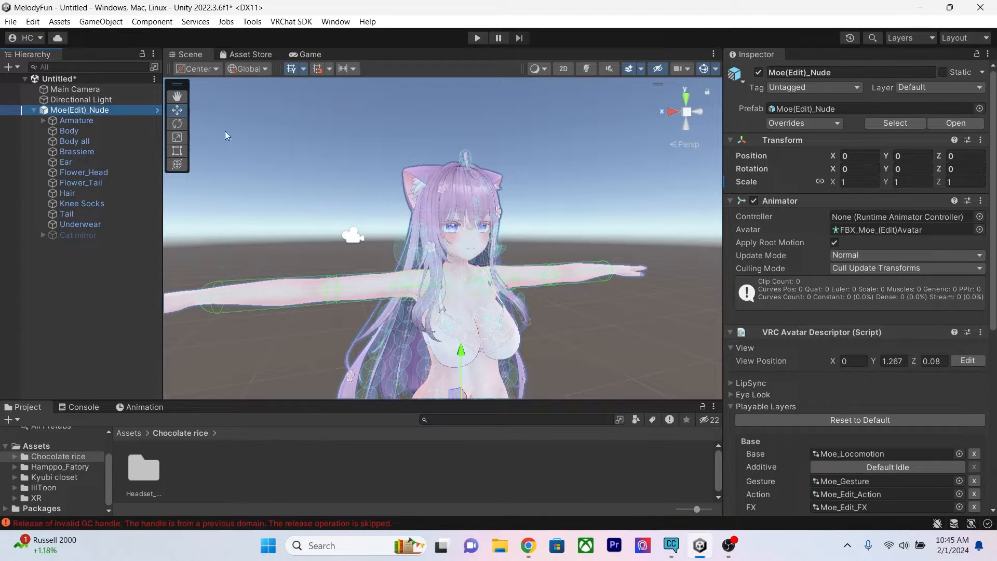
right_click(74, 110)
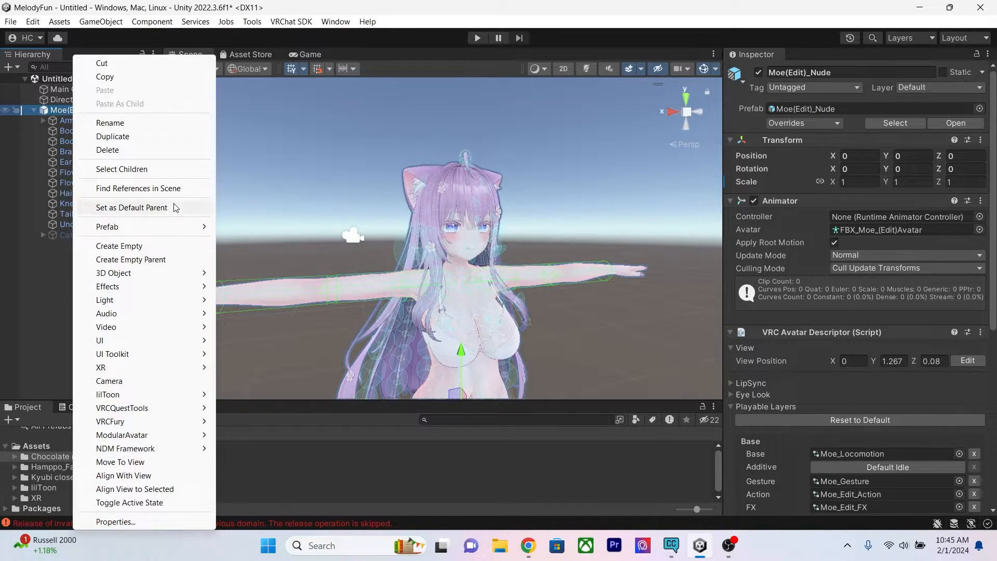
mouse_move(175, 226)
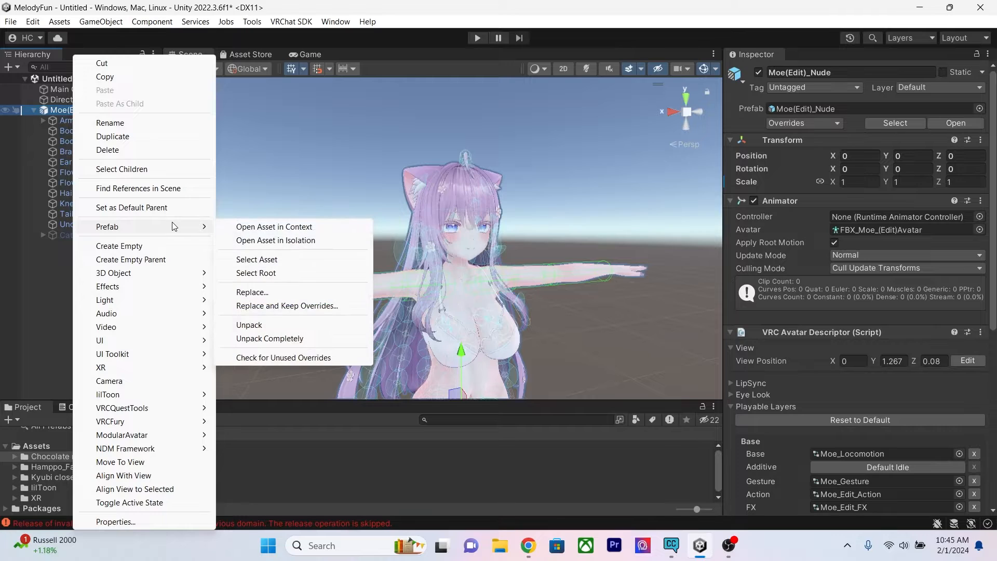
left_click(269, 339)
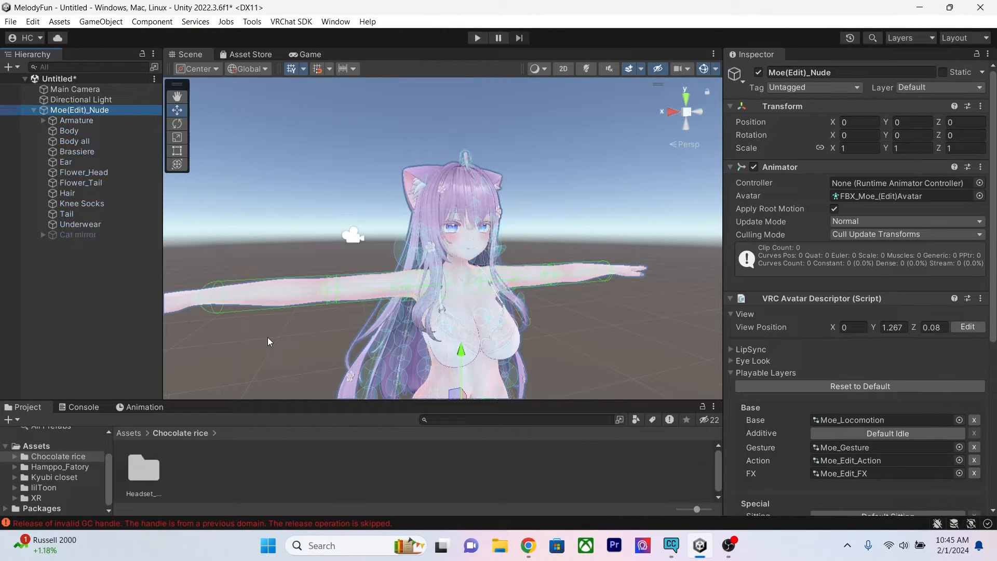
Step: Deactivate the avatar's Hair, Ear, Flower_Head, Flower_Tail and Tail objects
scroll(521, 275, "down", 5)
middle_click_drag(524, 259, 524, 238)
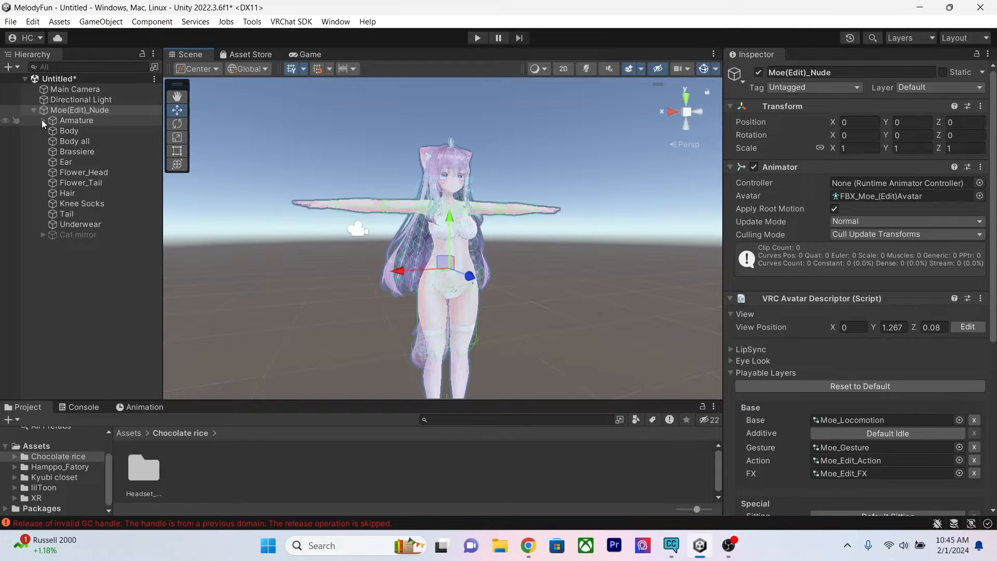
left_click(104, 193)
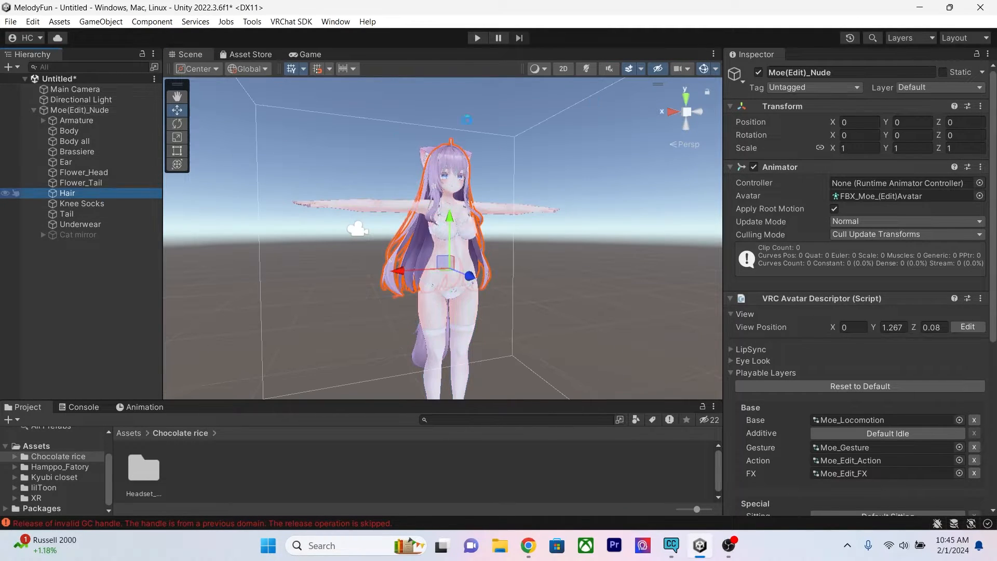
left_click(763, 75)
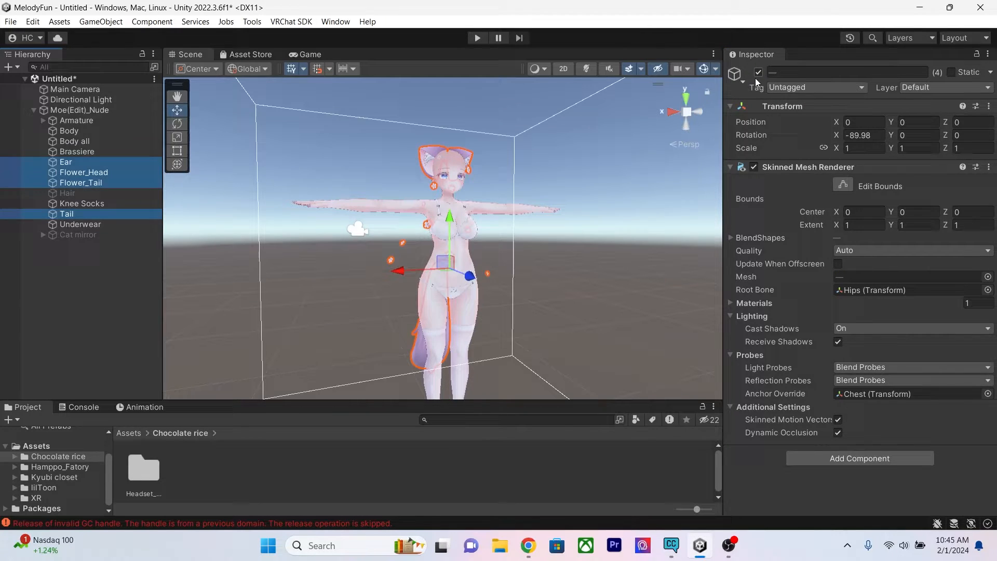
left_click(758, 73)
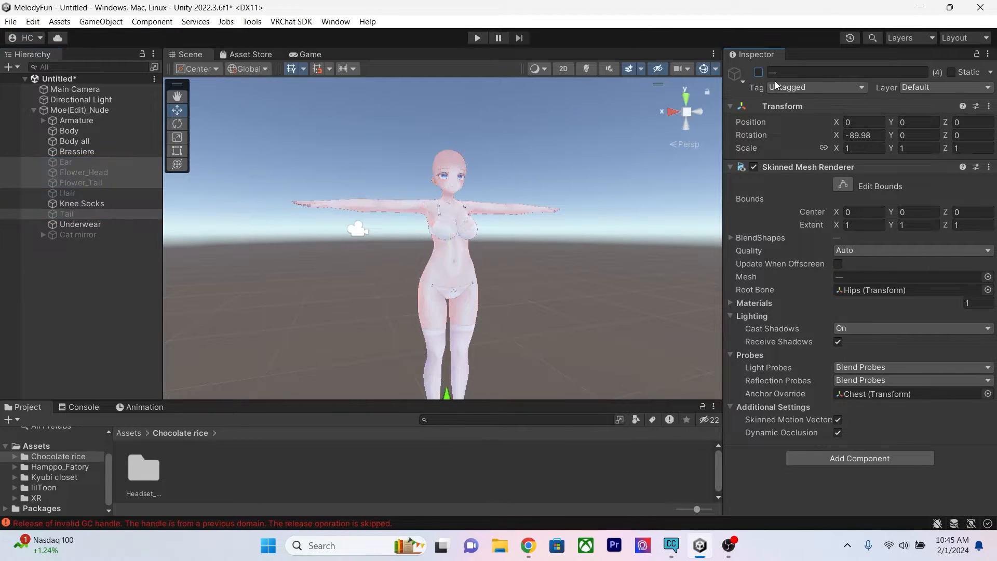
Step: Tag the deactivated Ear, Flower_Head, Flower_Tail, Tail and Hair objects as EditorOnly
left_click(784, 88)
left_click(800, 143)
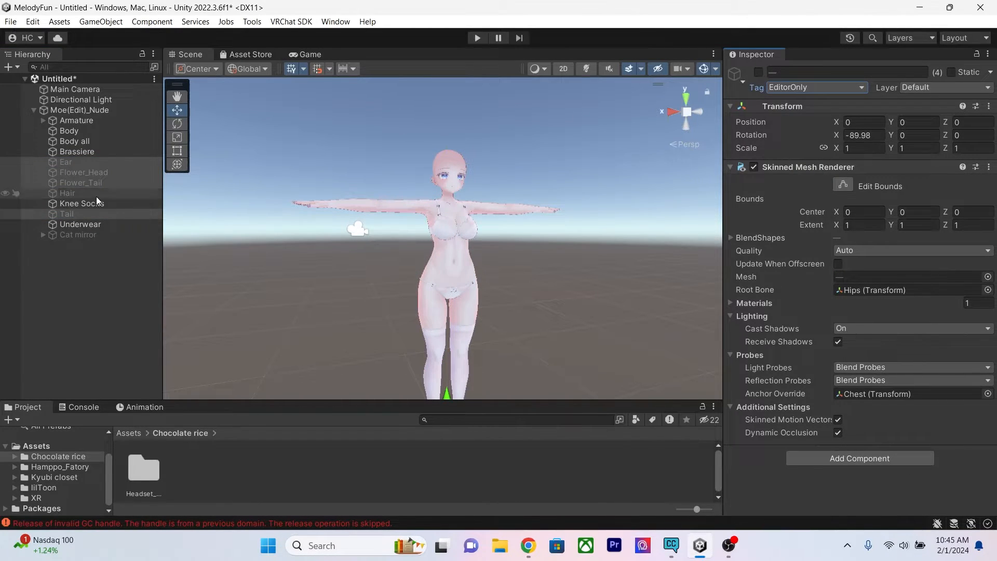
left_click(67, 193)
left_click(783, 87)
left_click(801, 141)
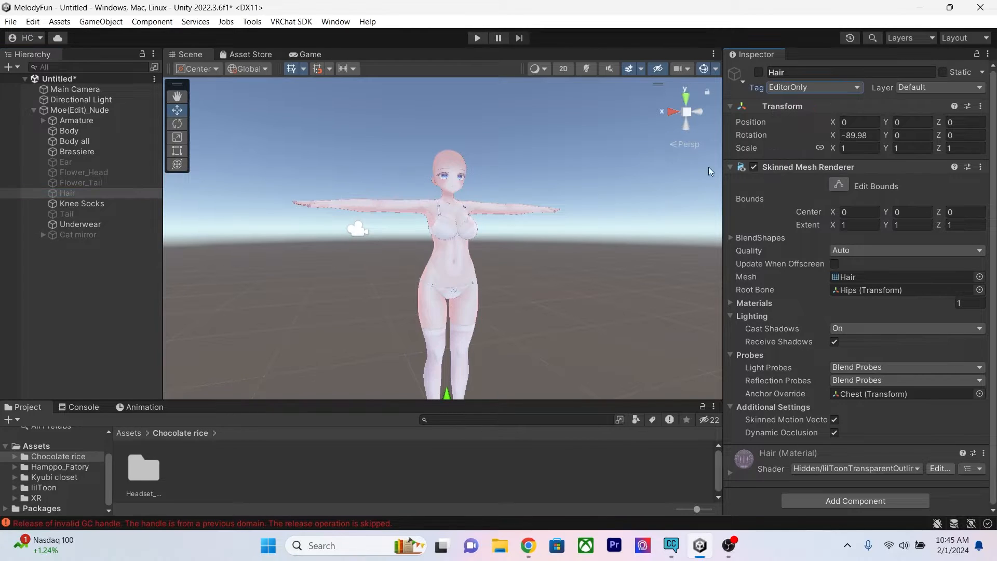
Step: Expand the avatar's Armature through Hips, Spine, Chest and Neck, and select the Head bone
scroll(597, 232, "up", 4)
left_click_drag(570, 266, 618, 256)
middle_click_drag(618, 256, 517, 251)
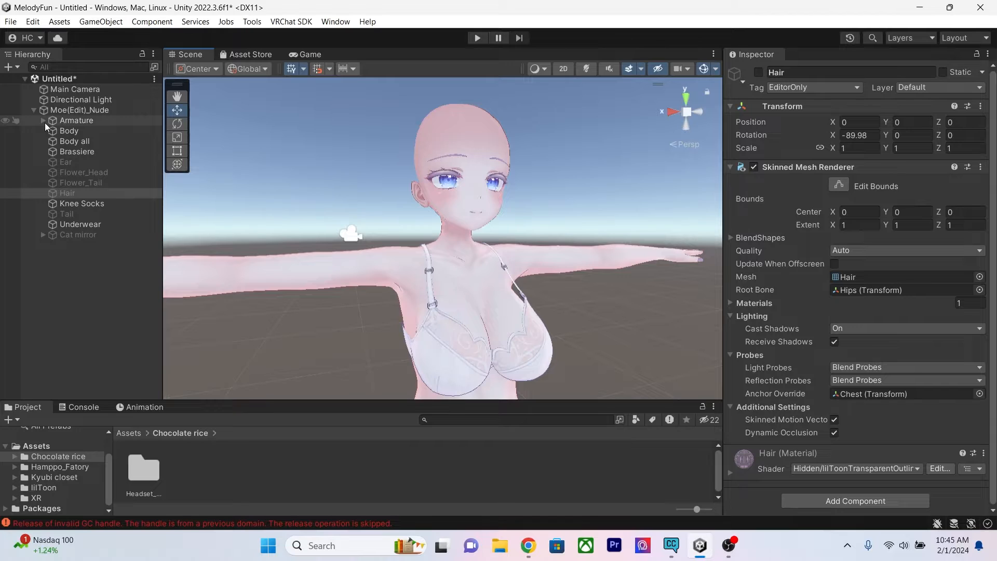
scroll(461, 186, "down", 1)
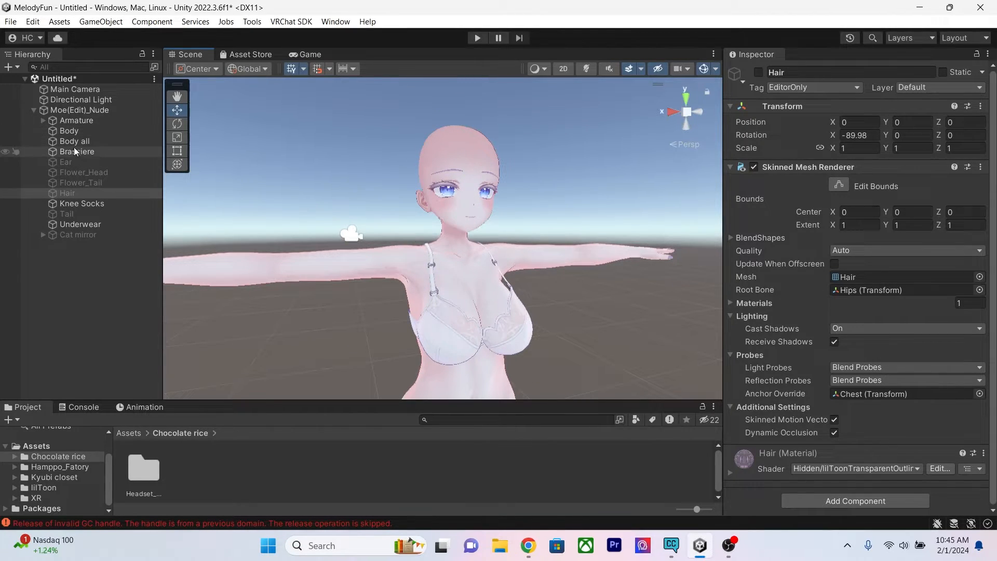
left_click(43, 120)
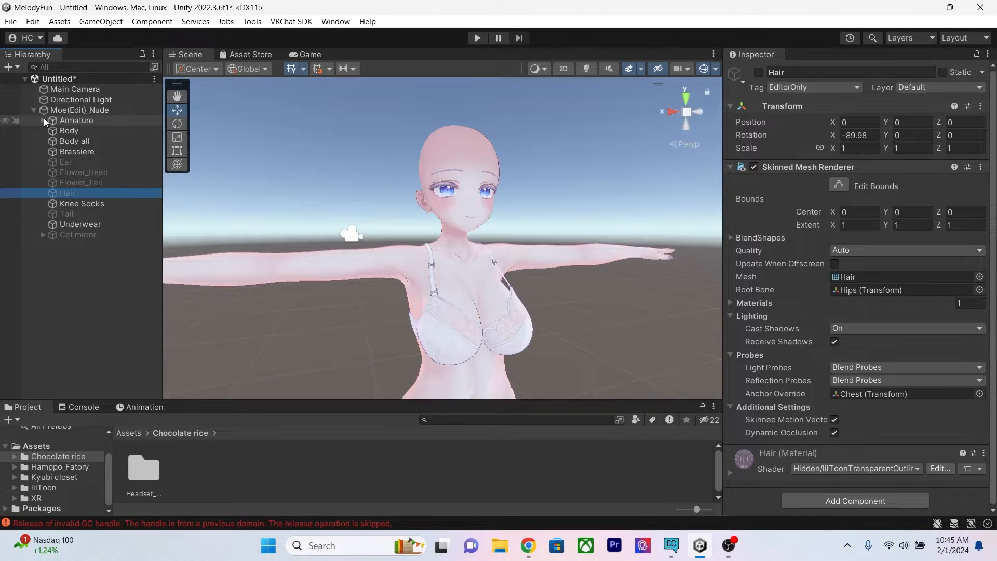
left_click(51, 130)
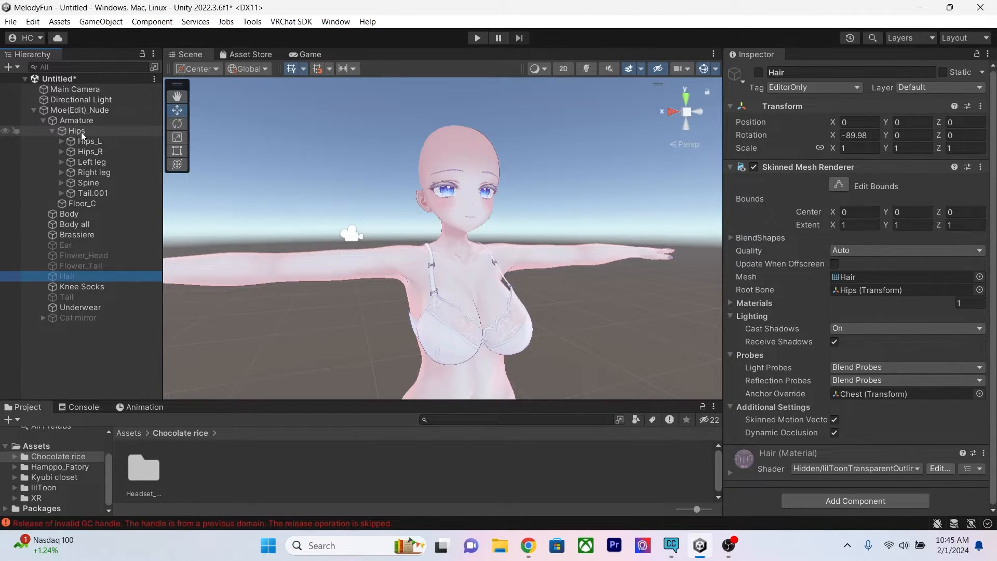
left_click(61, 182)
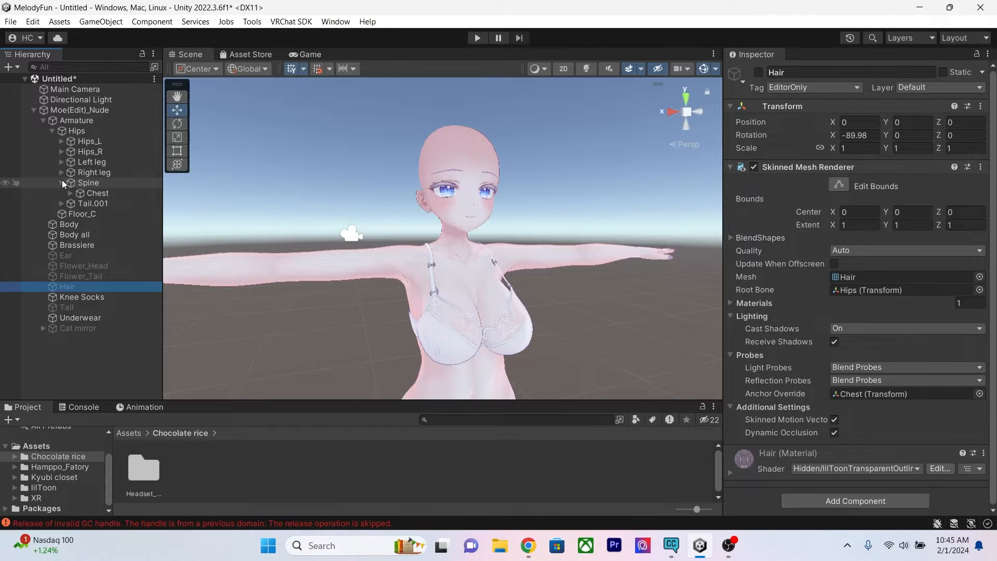
left_click(68, 192)
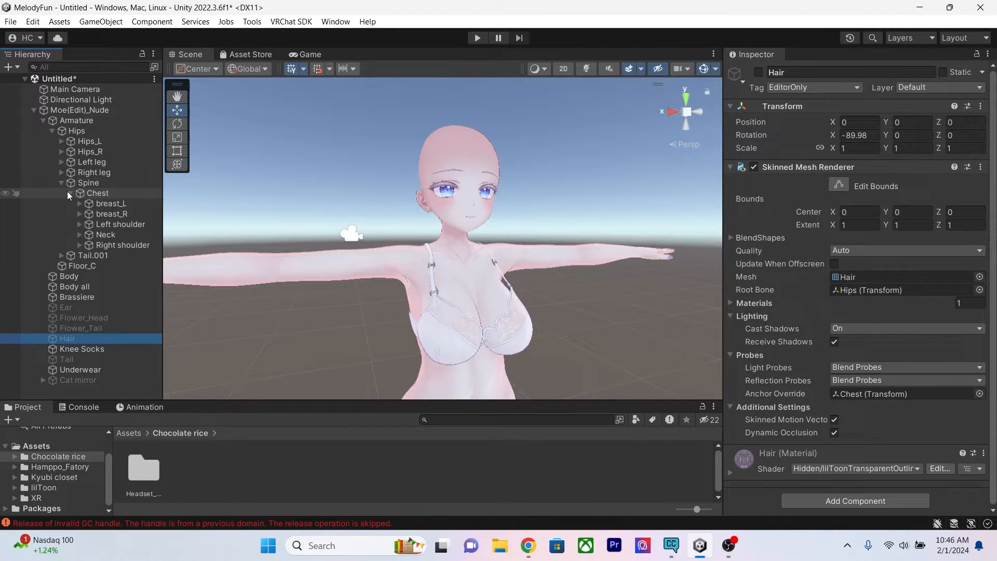
left_click(79, 234)
left_click(88, 245)
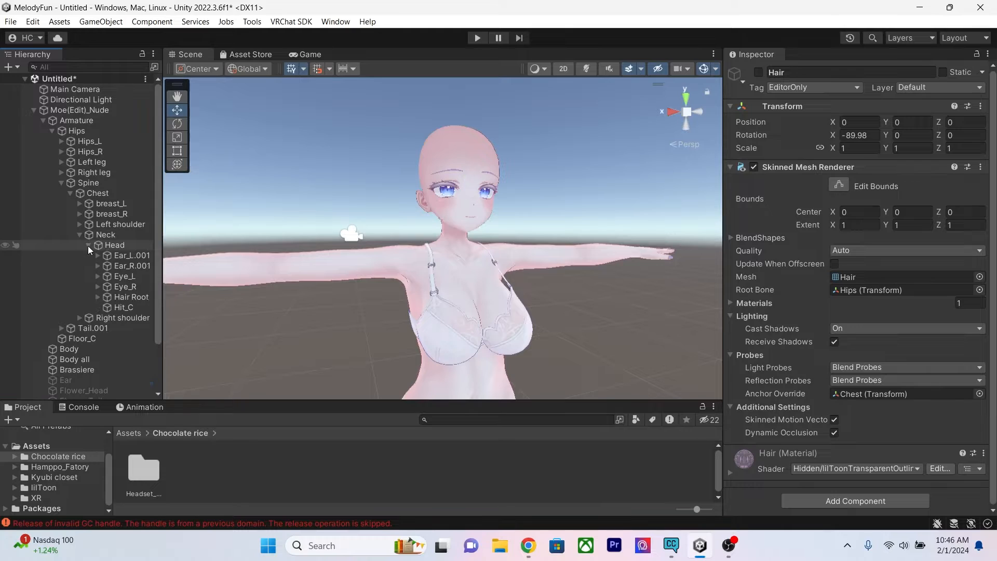
left_click(117, 245)
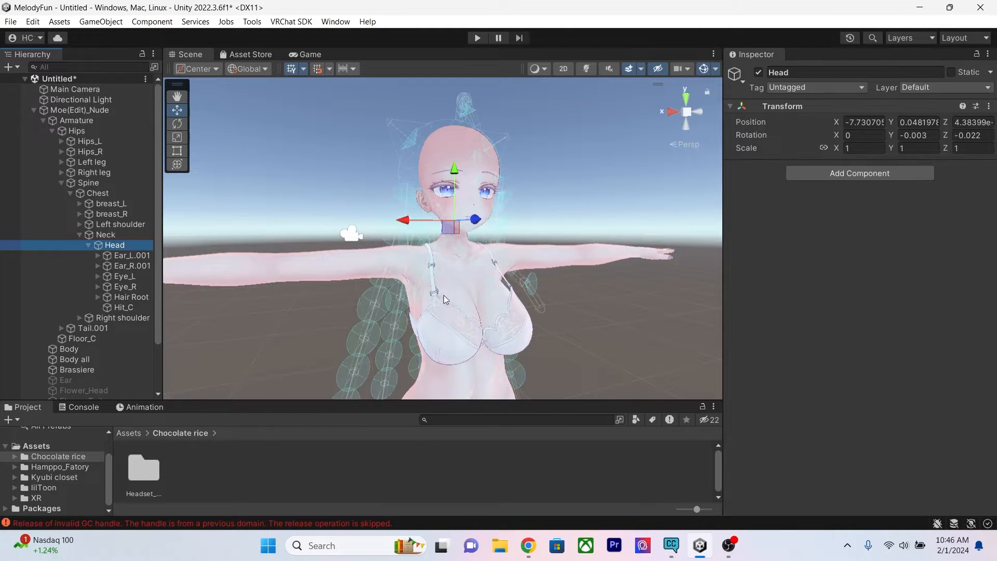
Step: Add the moe hair prefab from Assets/Chocolate rice/Headset_messy-bun as a child of the Head bone
double_click(150, 472)
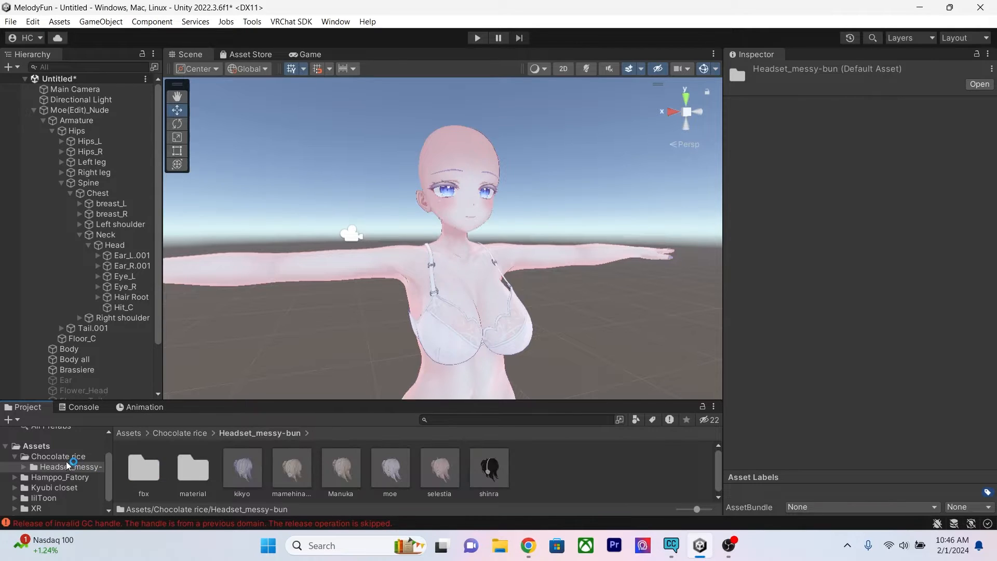
left_click(391, 483)
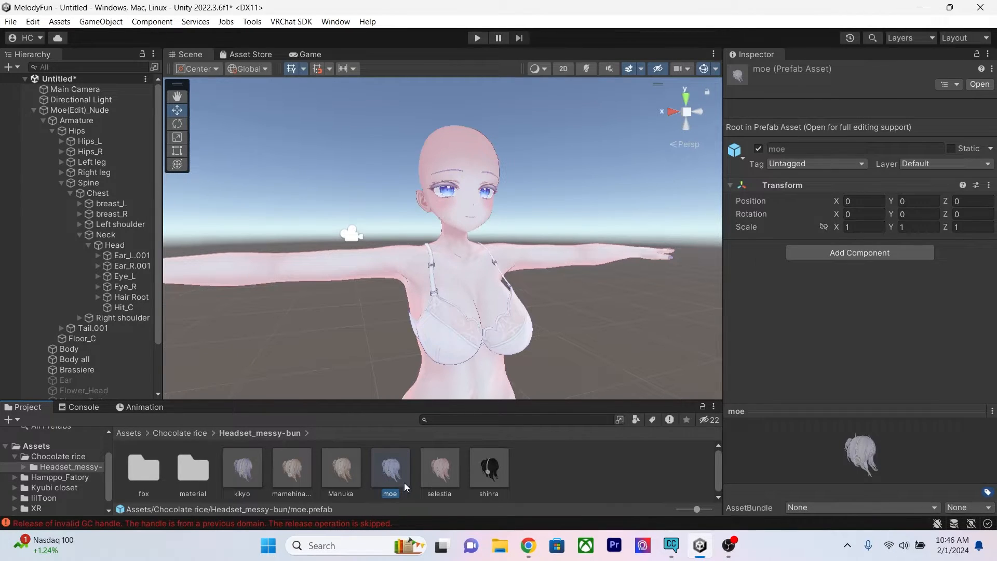
left_click_drag(385, 472, 111, 245)
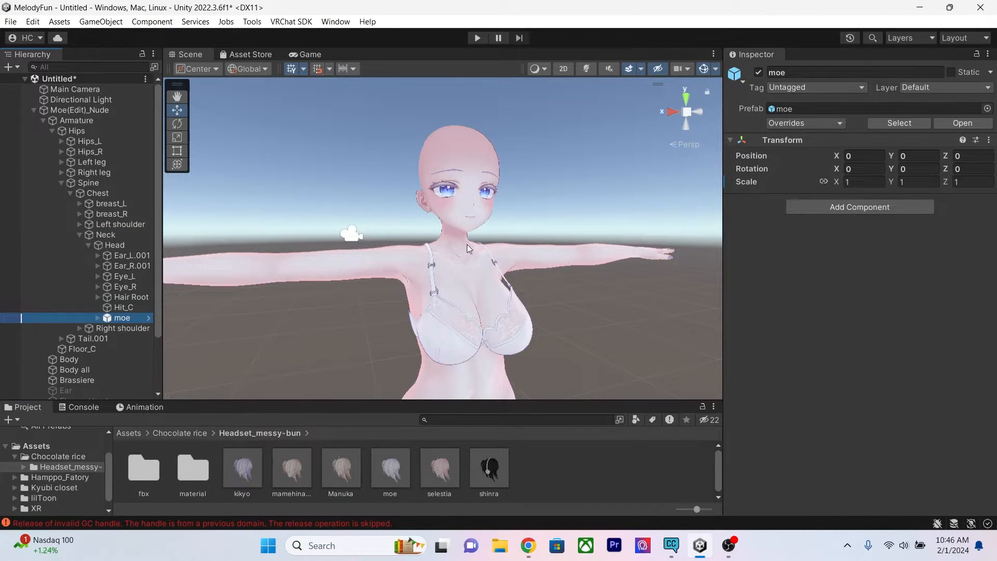
Step: Lower the moe hair onto the avatar's head, to a Y position of about -1.2
key("f")
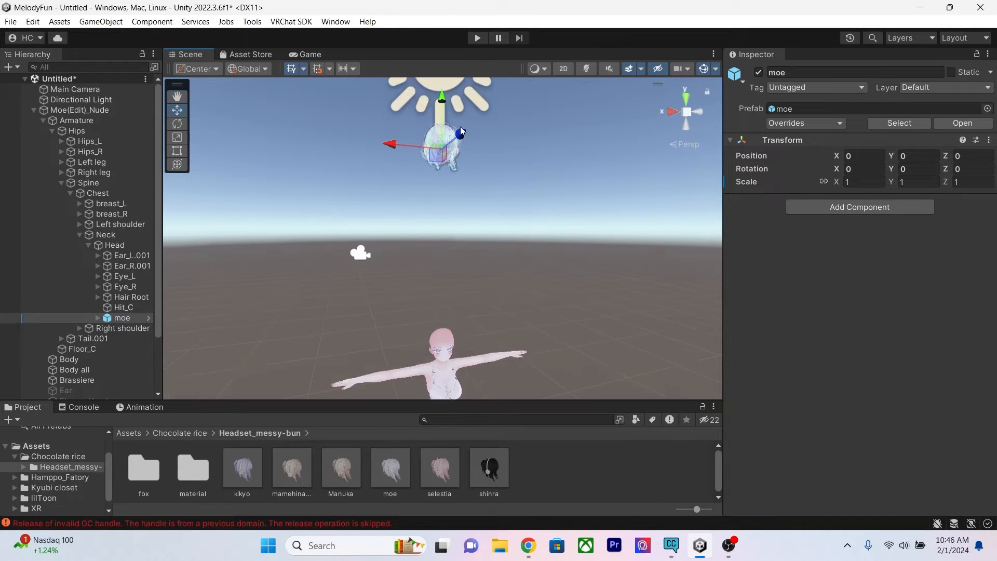
left_click_drag(441, 99, 429, 290)
key("f")
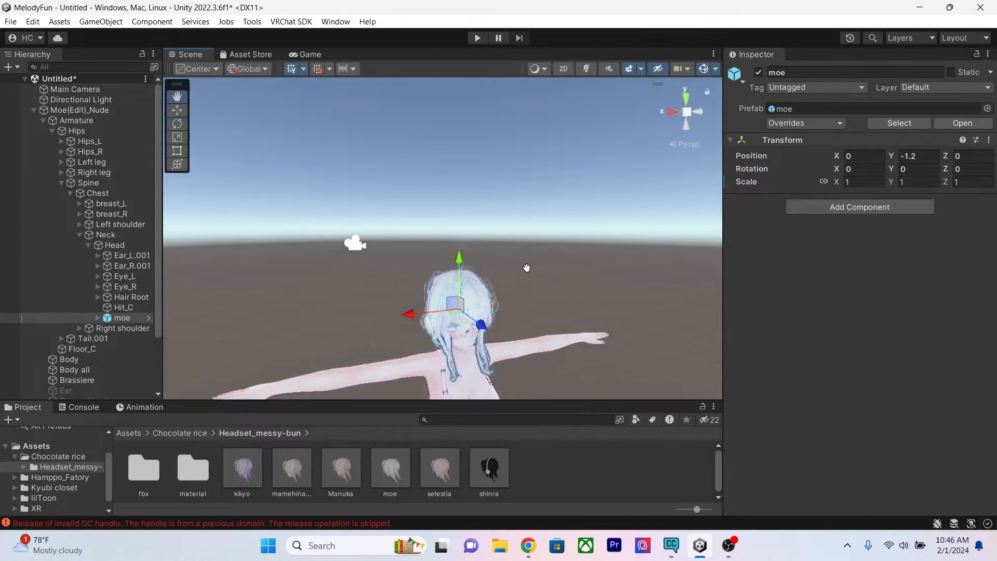
left_click_drag(538, 220, 462, 281, "alt")
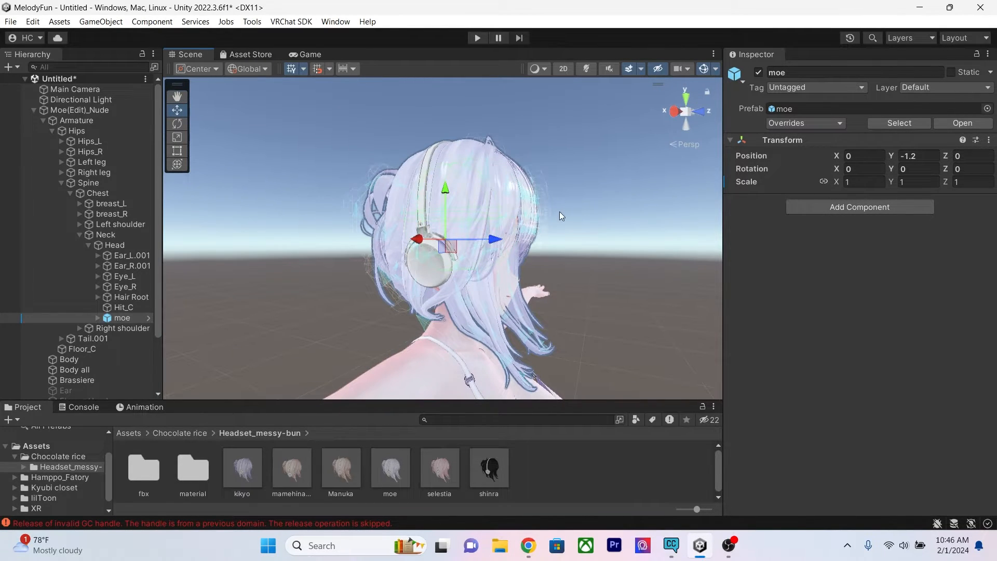
left_click_drag(566, 230, 405, 231, "alt")
Step: Fine-tune the moe hair's height on the head to a Y position of about -1.21, and deselect it
left_click_drag(375, 166, 364, 141)
right_click_drag(485, 278, 518, 270)
key("a")
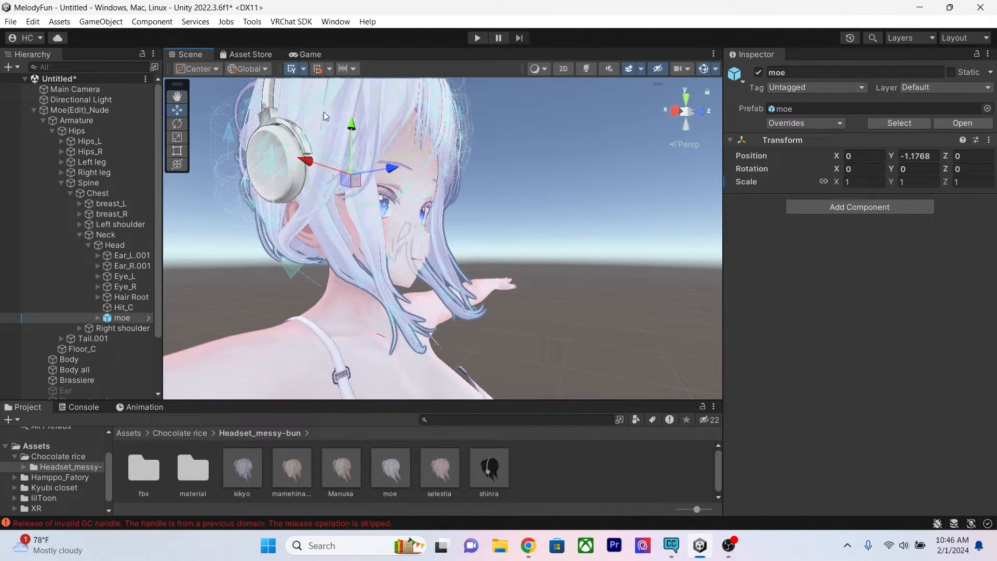
left_click_drag(353, 126, 354, 158)
right_click_drag(457, 264, 310, 269)
key("d")
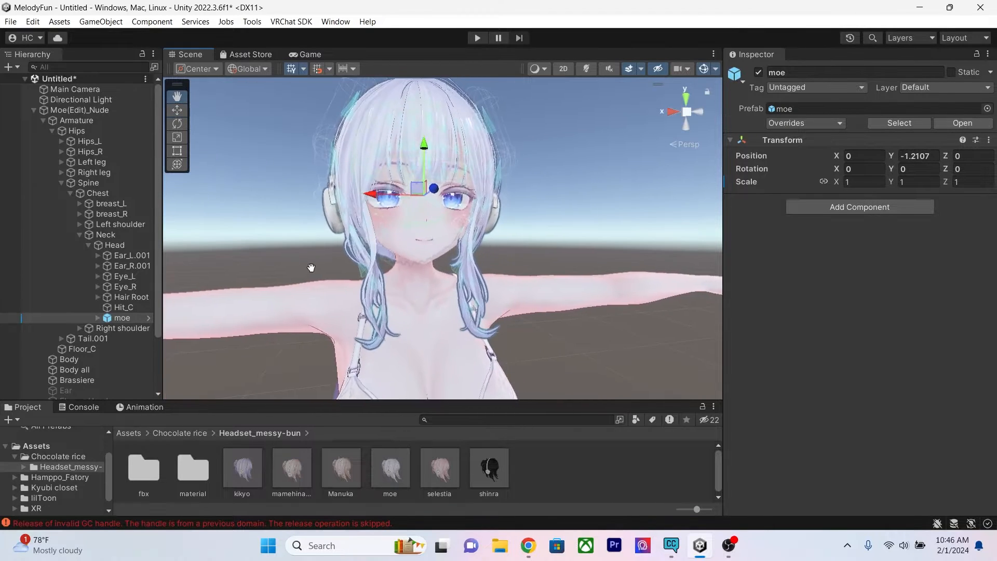
middle_click_drag(327, 262, 305, 269)
left_click(544, 243)
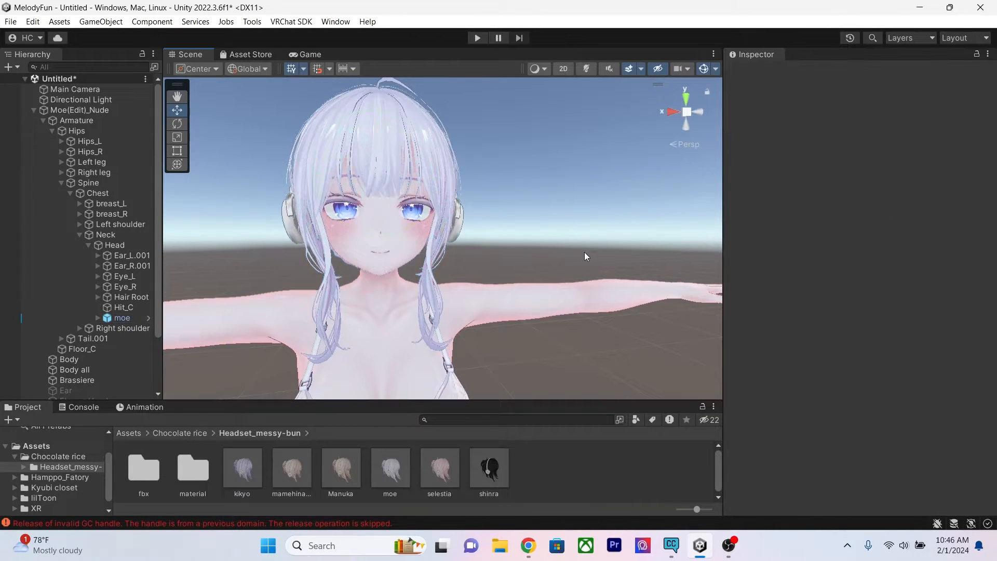
Step: Convert the avatar object in the scene into an instance of the Moe(Edit)_Nude prefab
right_click_drag(584, 251, 424, 256)
middle_click_drag(425, 255, 478, 254)
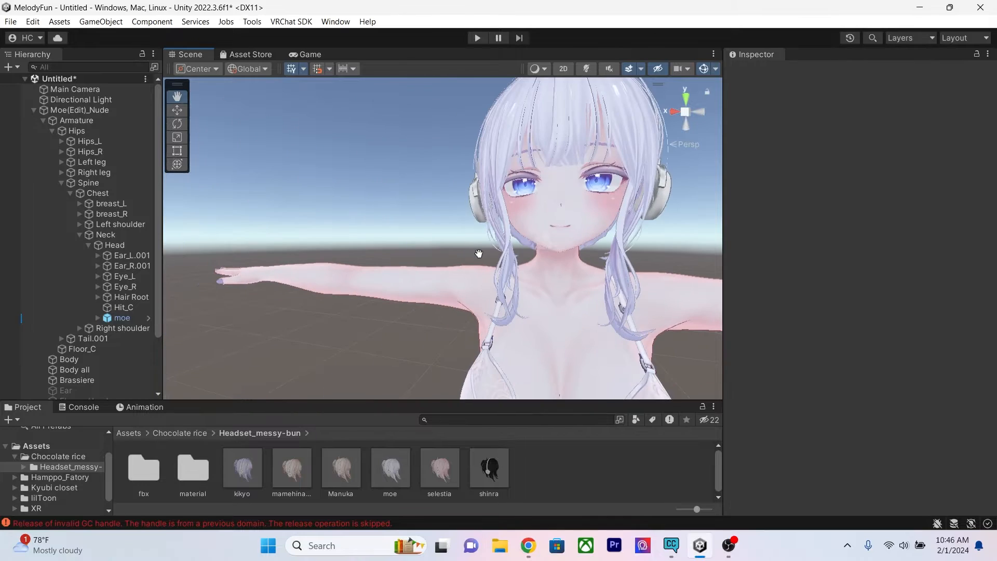
right_click_drag(478, 254, 577, 255)
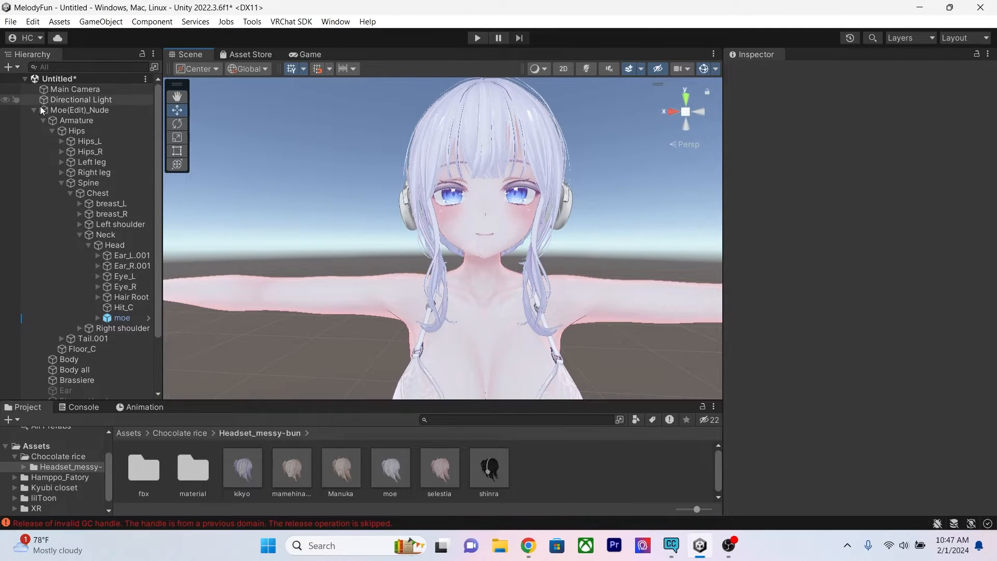
left_click(34, 110)
left_click(61, 110)
right_click(63, 111)
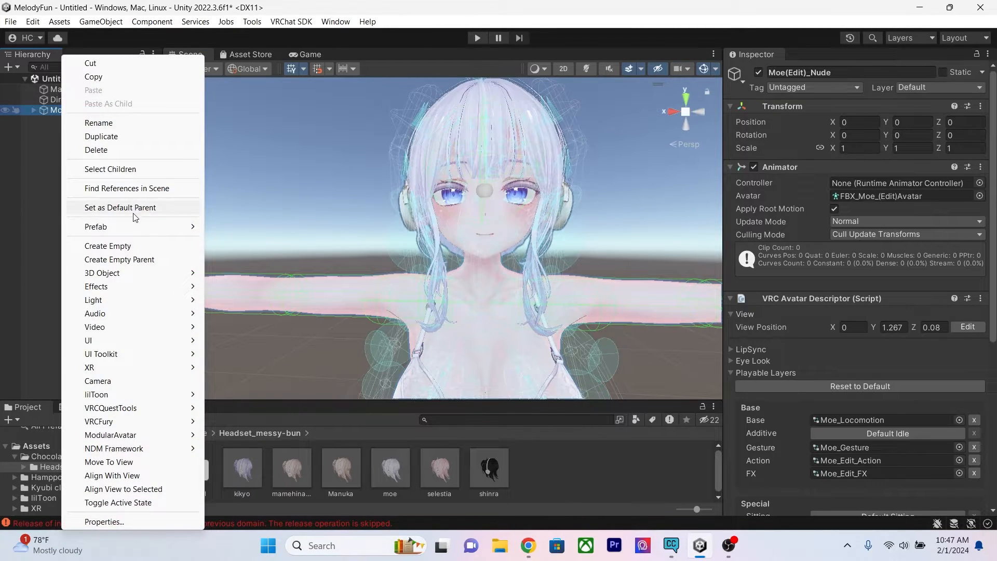
mouse_move(131, 228)
left_click(236, 240)
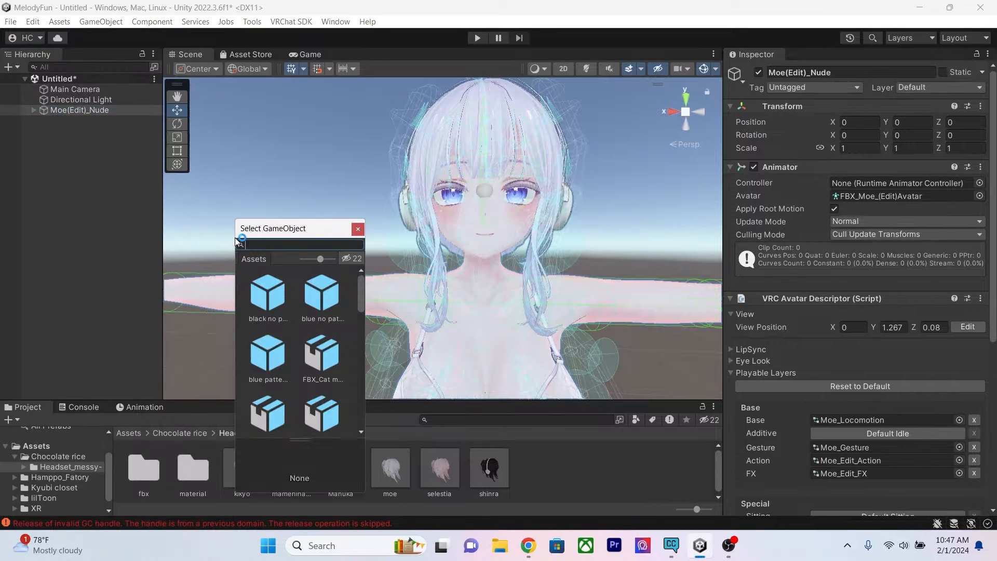
scroll(315, 352, "down", 5)
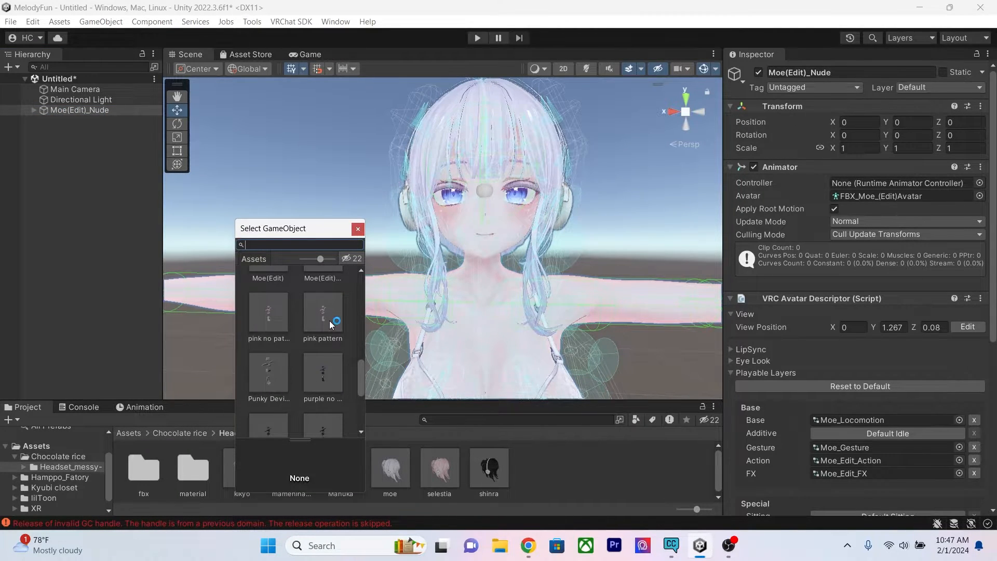
scroll(331, 324, "up", 1)
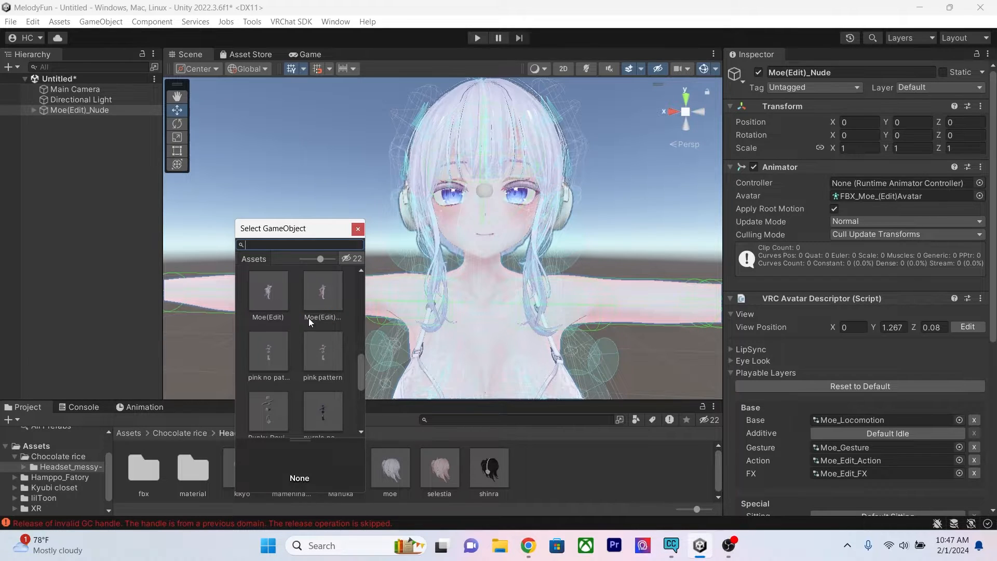
scroll(327, 322, "up", 1)
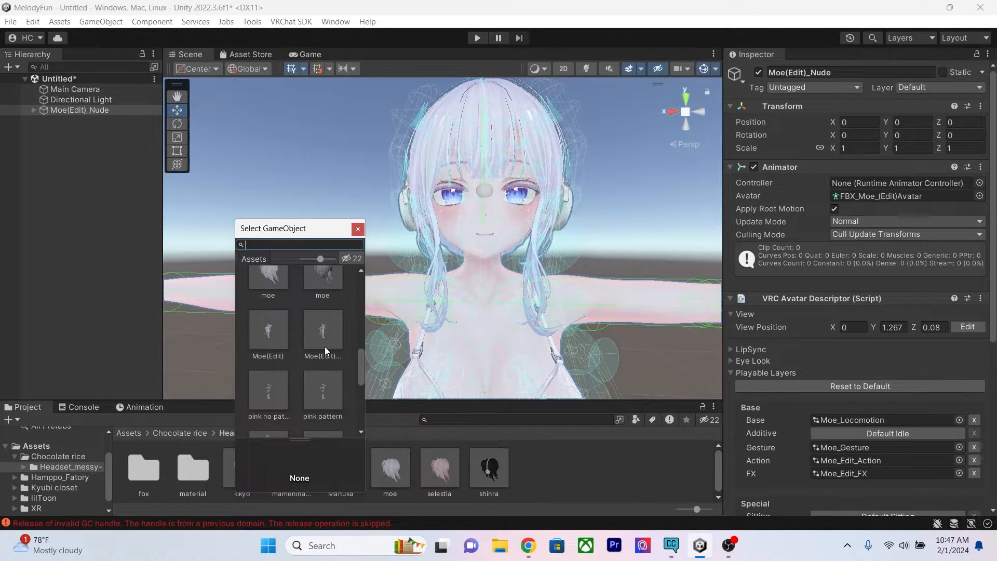
left_click(319, 342)
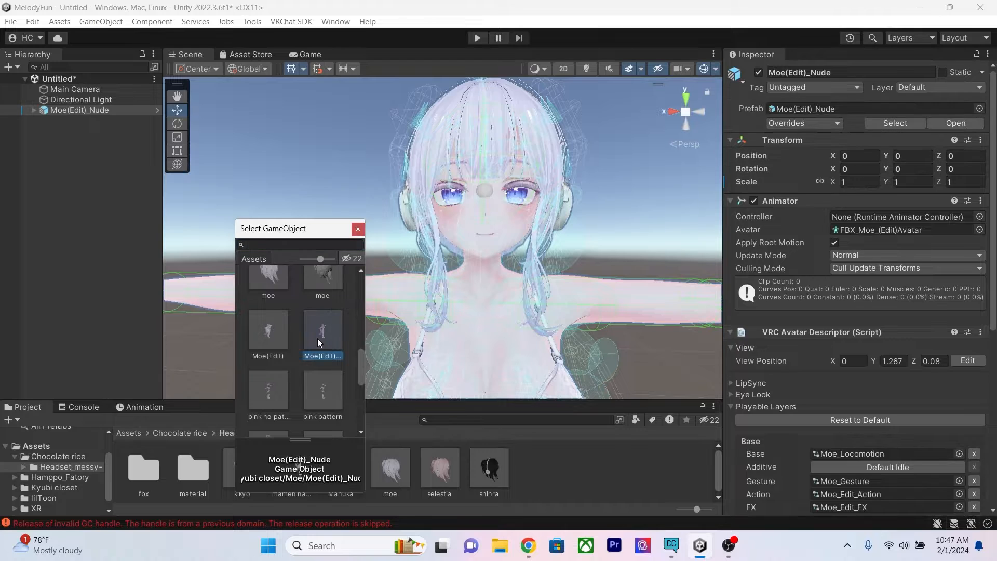
left_click(357, 229)
scroll(499, 231, "down", 5)
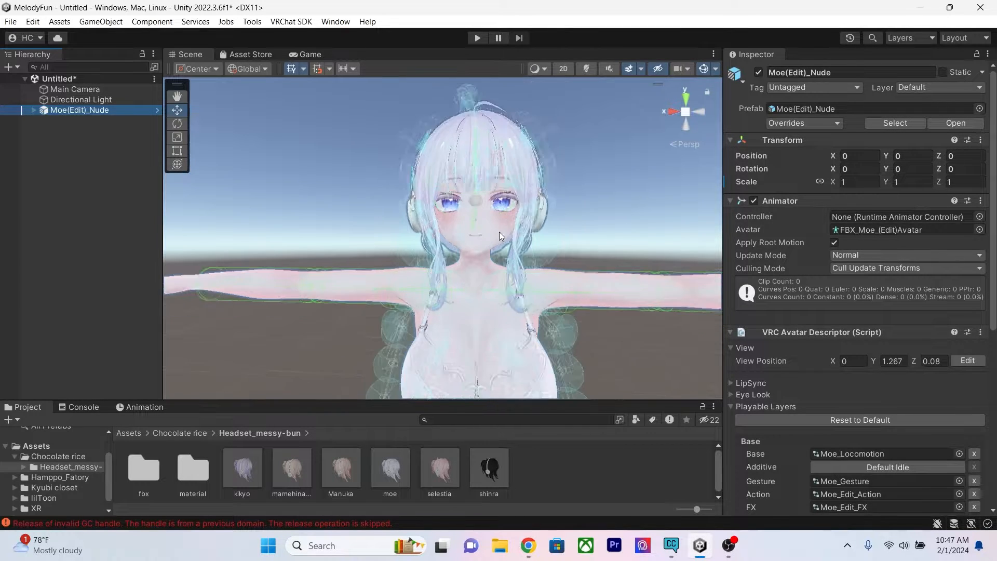
Step: Apply the brown_yellow material from Headset_messy-bun/material/hair to the Hair mesh of the moe hair, and select that mesh
left_click(33, 110, "alt")
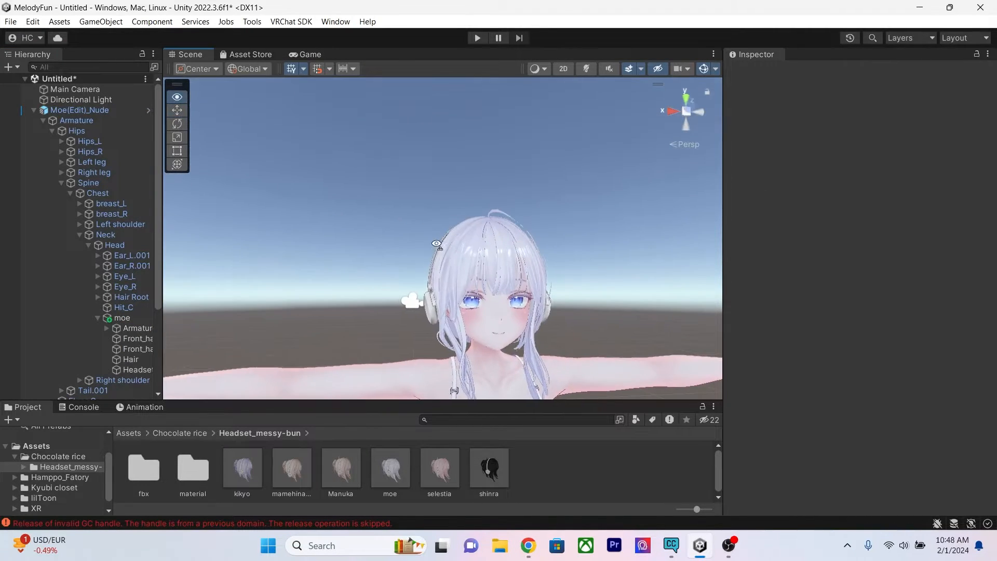
middle_click_drag(460, 298, 460, 256)
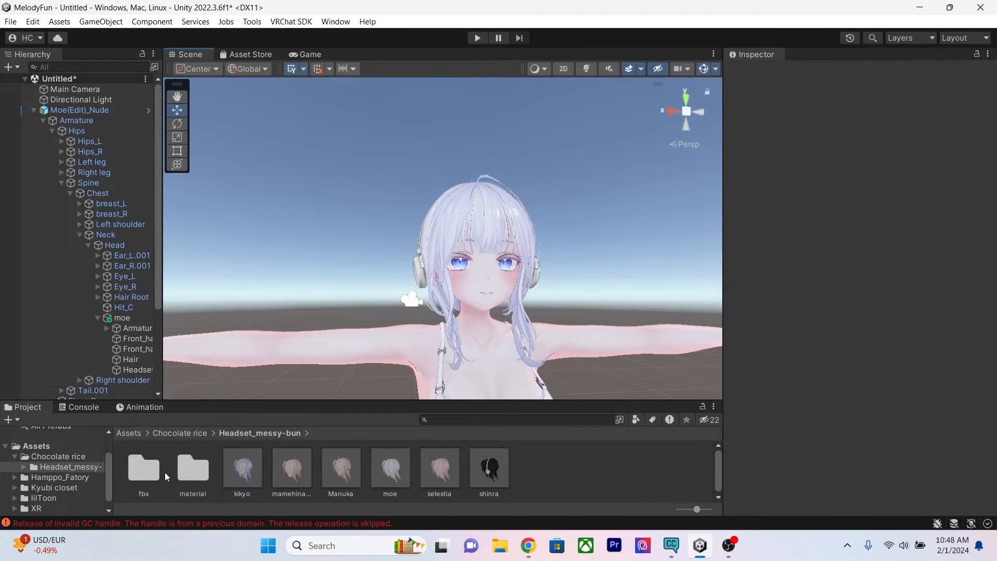
double_click(192, 472)
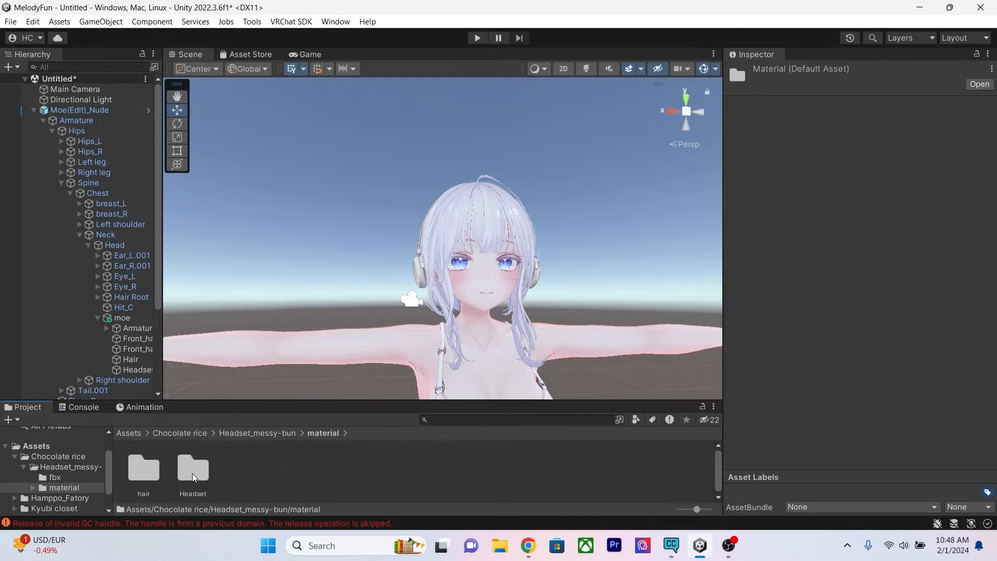
double_click(145, 475)
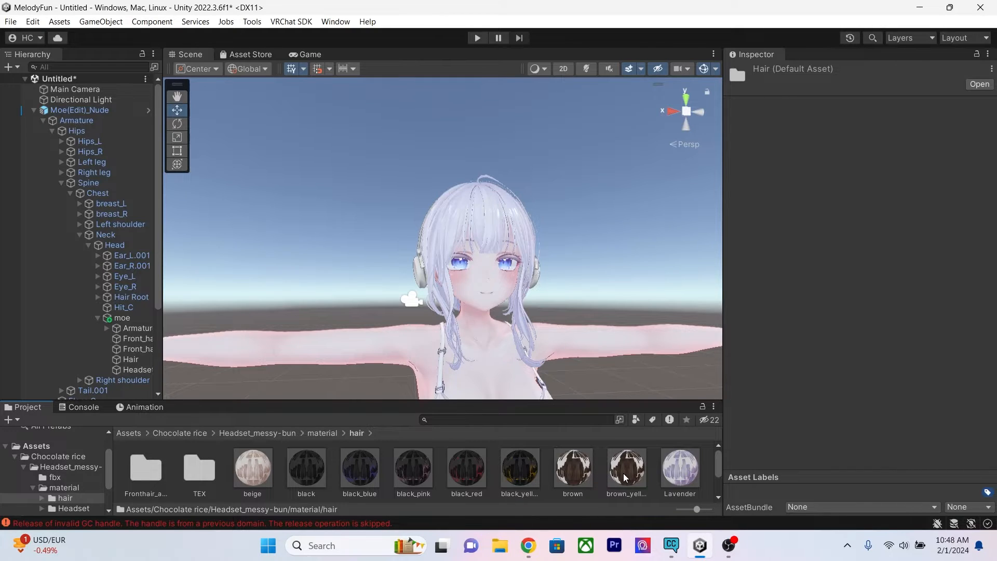
left_click_drag(623, 473, 134, 363)
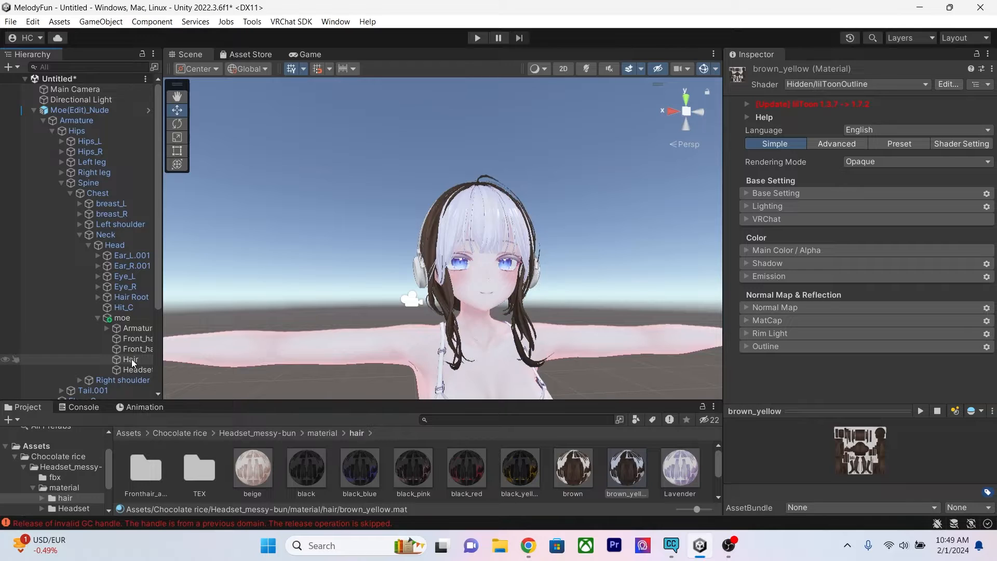
left_click(119, 361)
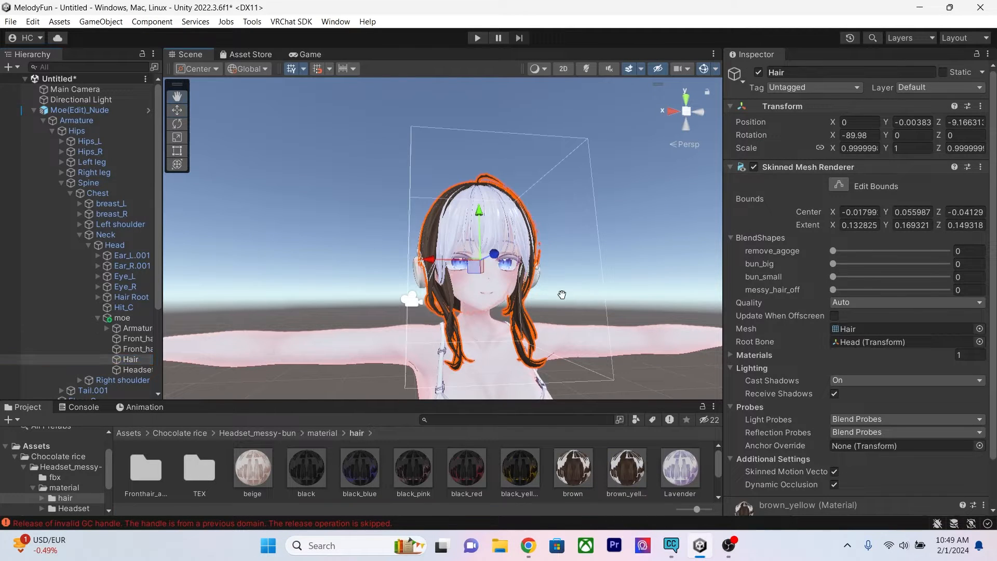
middle_click_drag(562, 294, 587, 294)
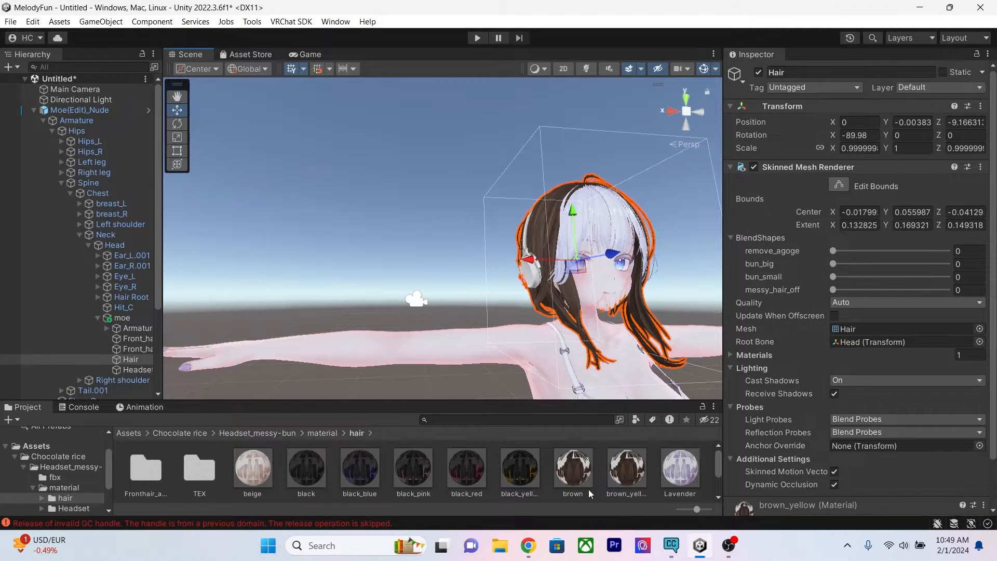
Step: Apply the brown_yellow material to the Front_hair_1 and Front_hair_2 meshes, widening the object list to read their names
left_click(136, 348)
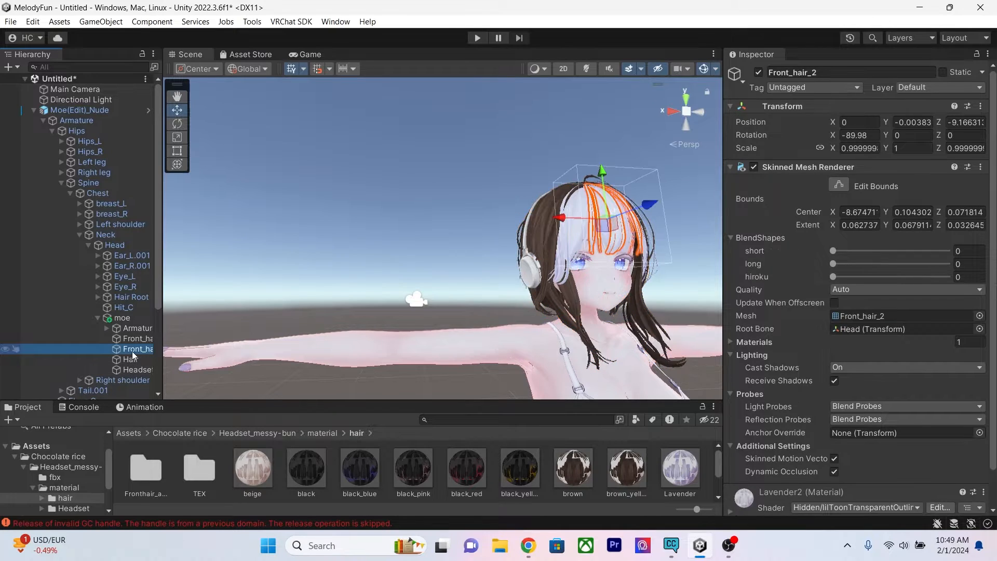
left_click(135, 339)
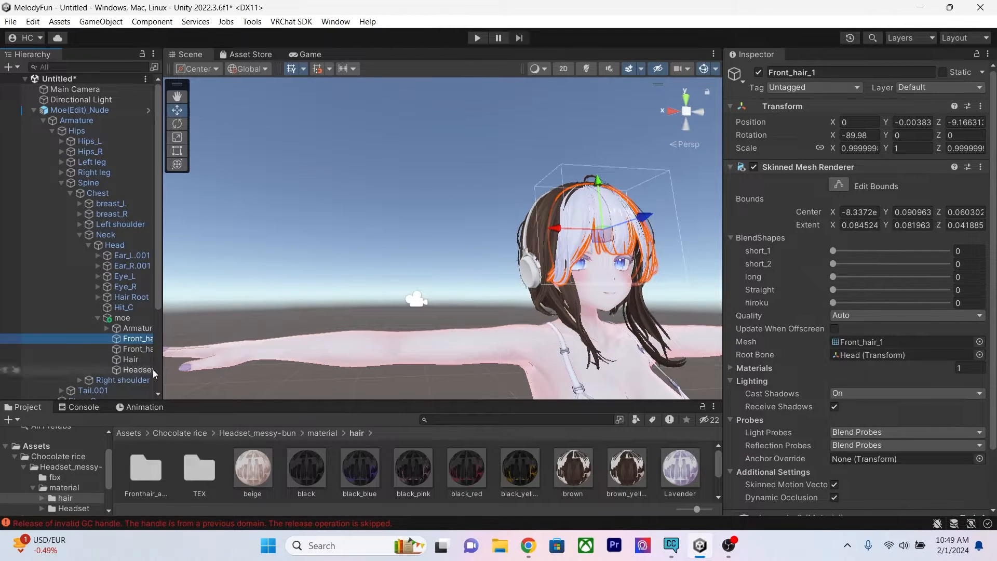
left_click_drag(162, 368, 186, 370)
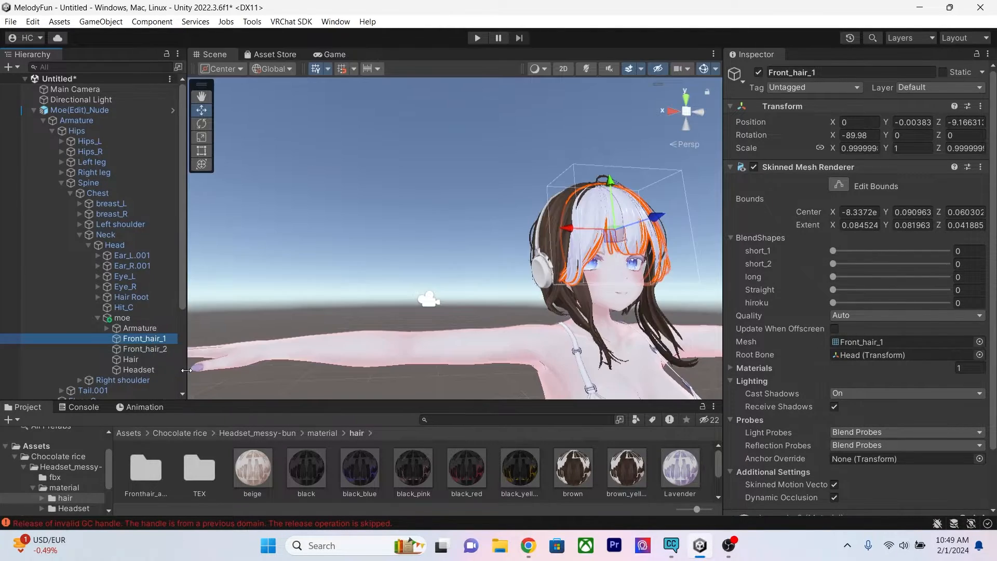
left_click_drag(620, 482, 155, 338)
middle_click_drag(567, 278, 538, 282)
left_click(684, 292)
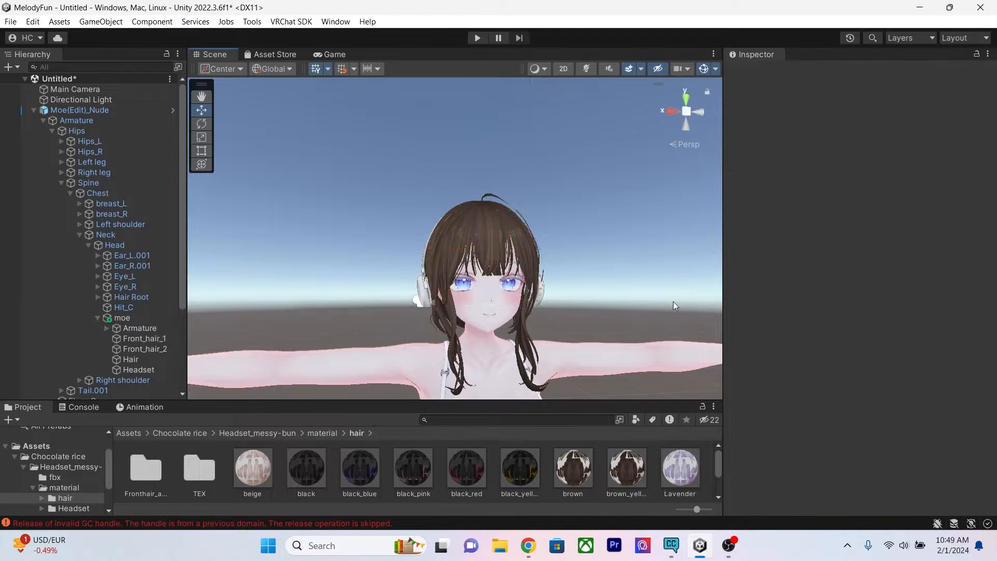
Step: Examine the recolored hair and the full avatar from several sides, and collapse the avatar's Armature
middle_click_drag(673, 301, 653, 290)
right_click_drag(601, 304, 394, 311)
middle_click_drag(459, 308, 446, 291)
right_click_drag(382, 288, 623, 291)
left_click(43, 120)
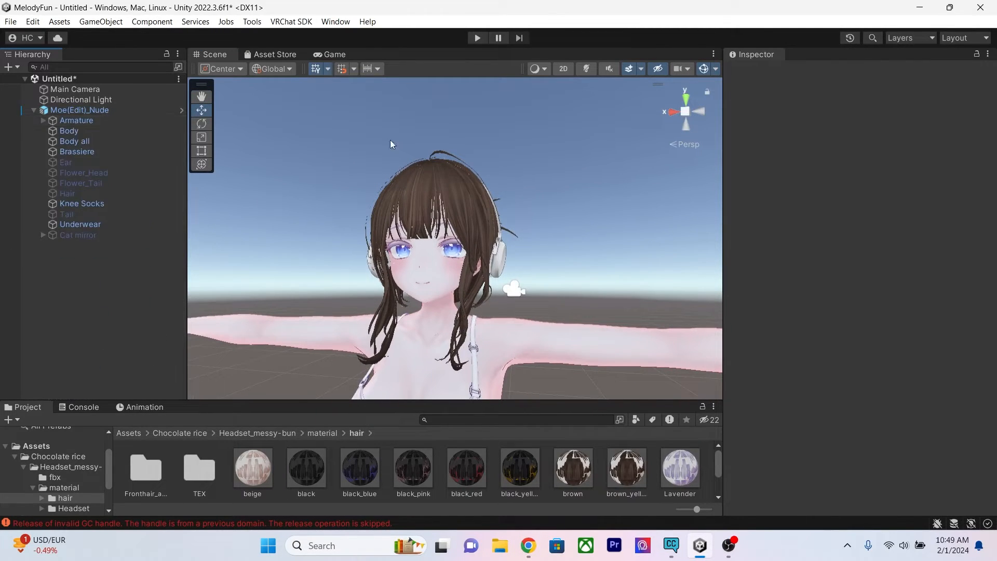
middle_click_drag(485, 275, 509, 273)
right_click_drag(530, 340, 583, 347)
middle_click_drag(554, 345, 564, 289)
scroll(560, 306, "down", 5)
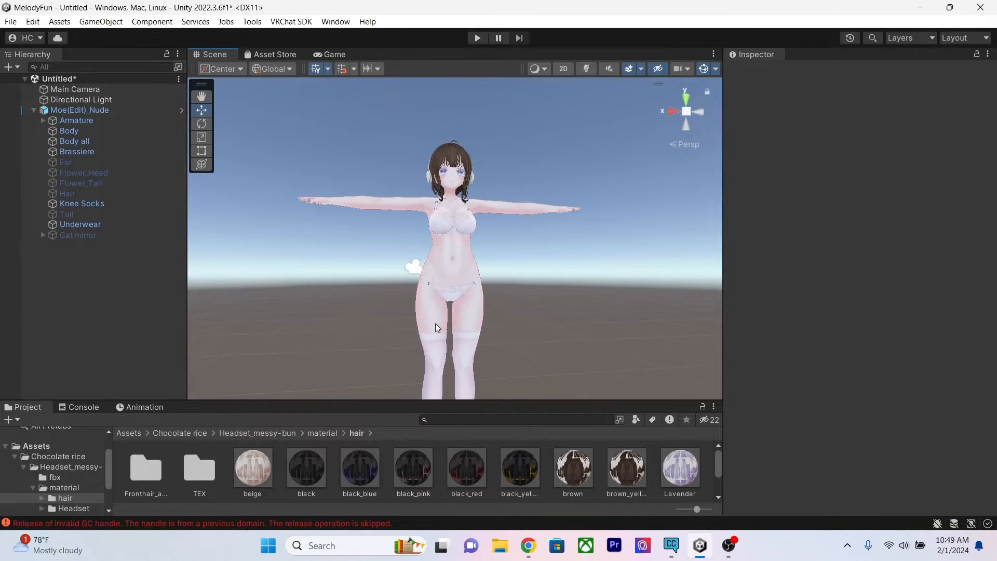
right_click_drag(435, 323, 509, 336)
middle_click_drag(509, 335, 602, 342)
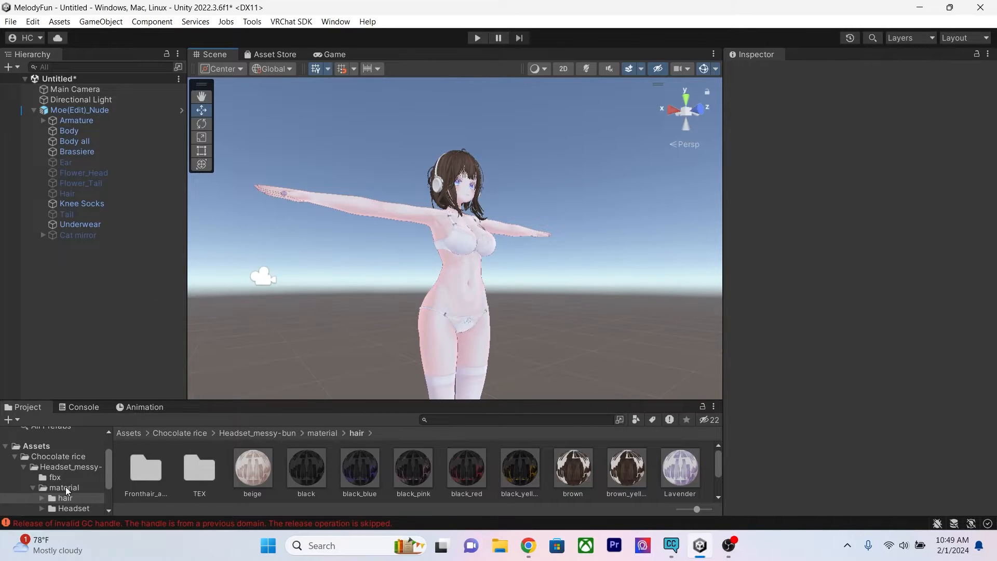
Step: Add the grey no pattern outfit prefab from Hamppo_Fatory/Punky Devil/moe/Prefab/no pattern as a child of Moe(Edit)_Nude
left_click(24, 466)
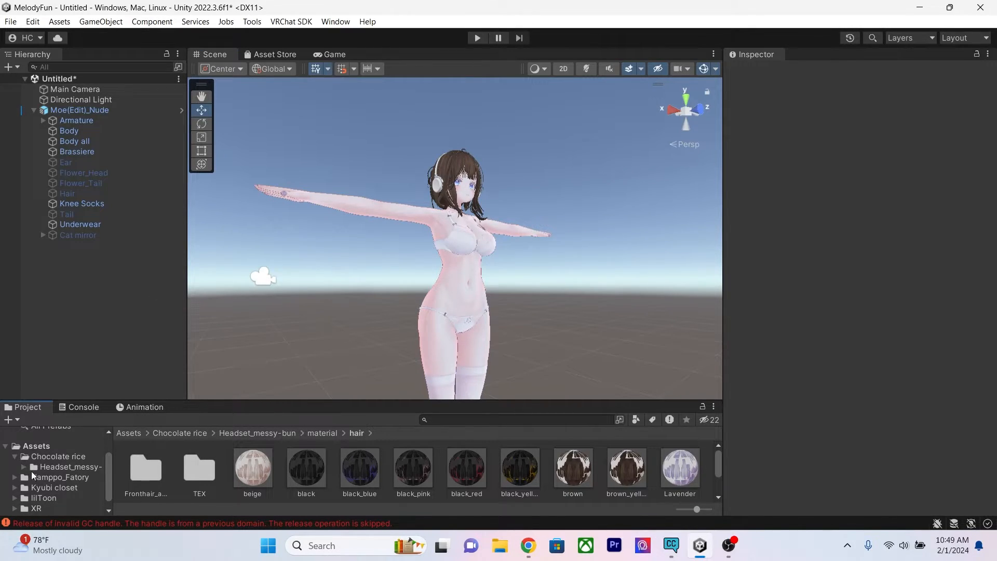
left_click(15, 456)
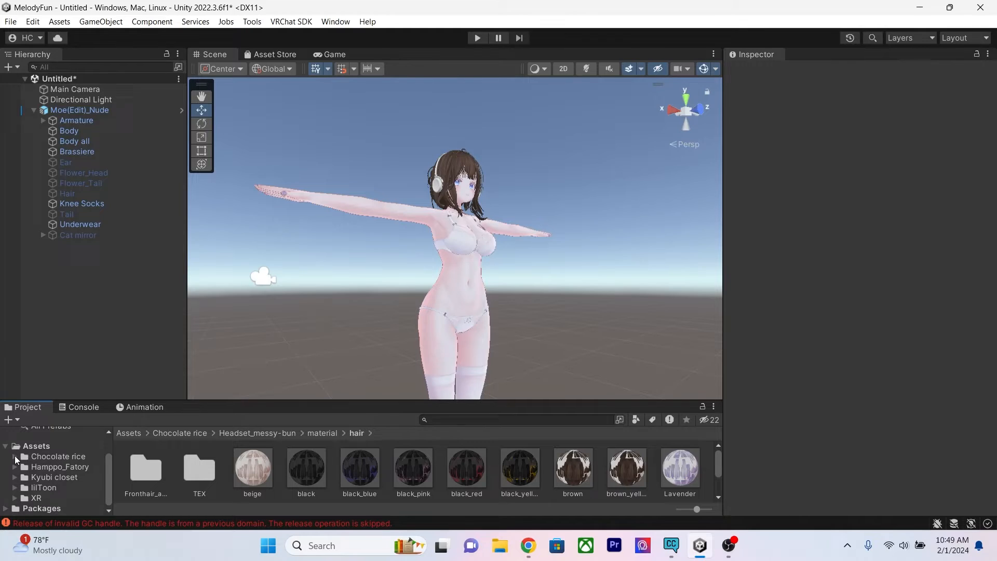
left_click(70, 467)
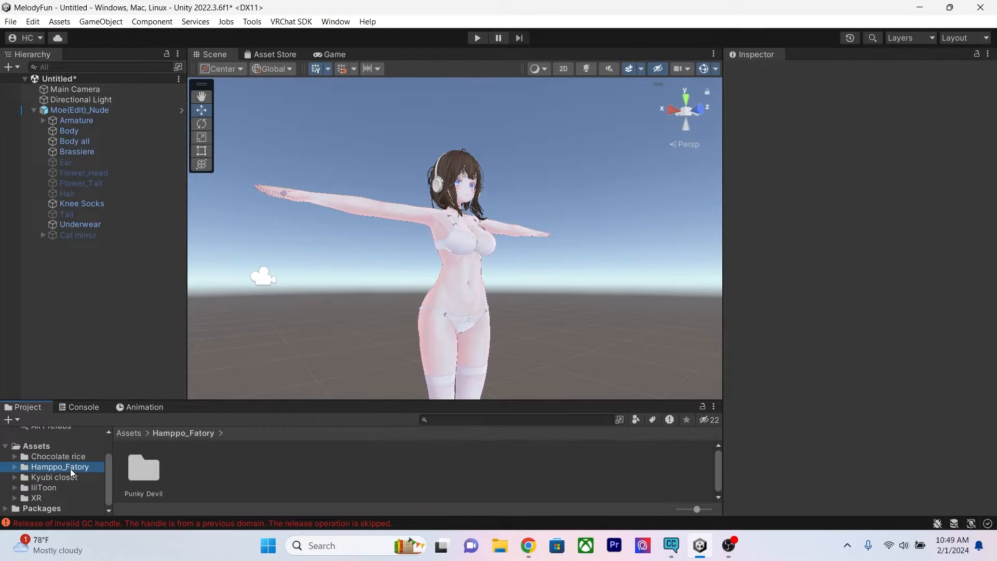
double_click(139, 472)
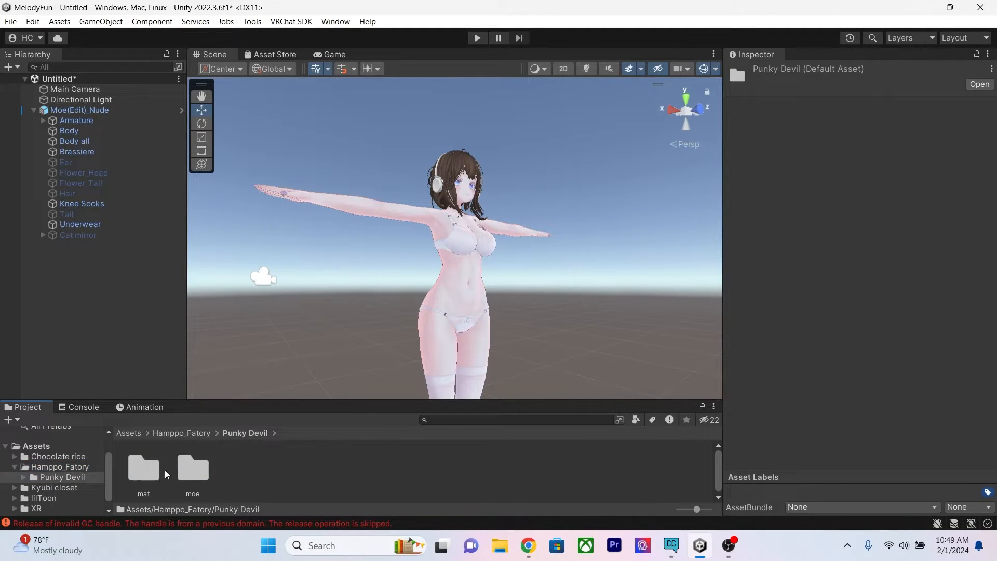
double_click(196, 471)
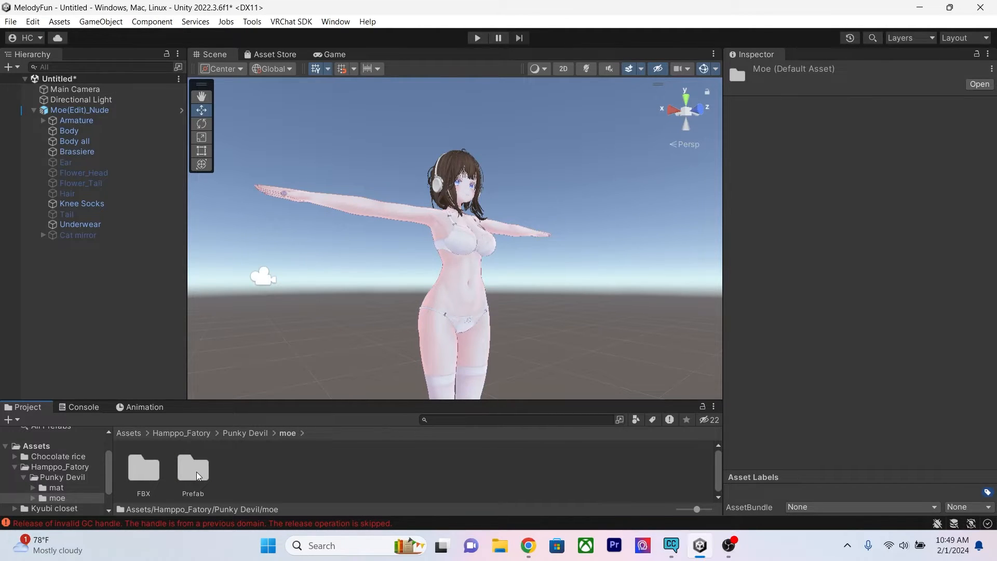
double_click(196, 472)
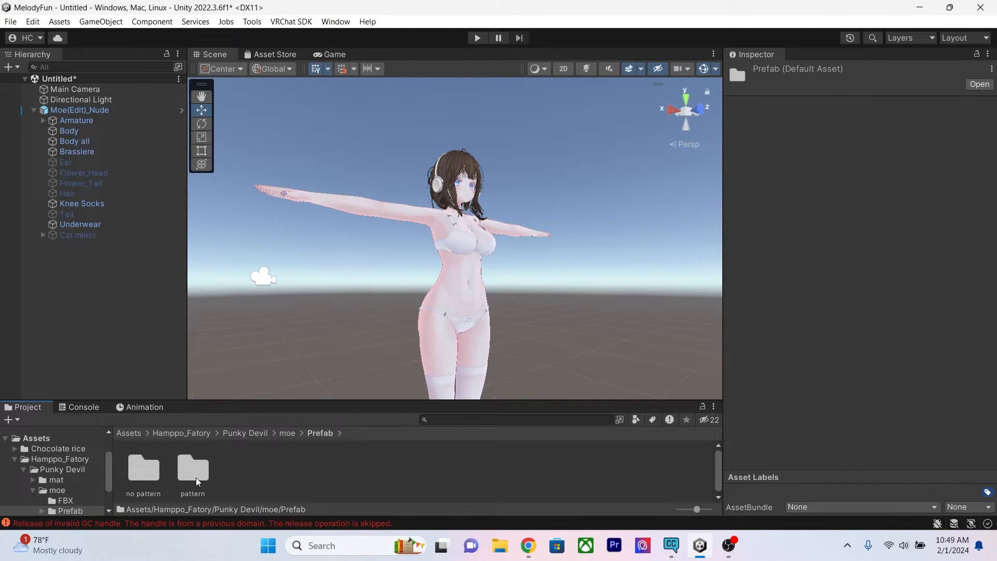
double_click(142, 471)
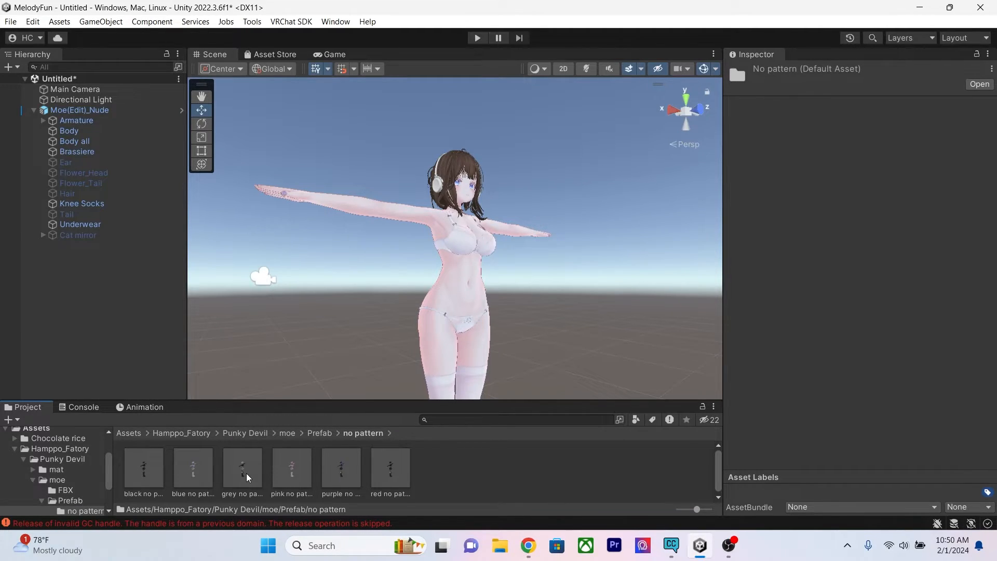
left_click_drag(246, 472, 93, 108)
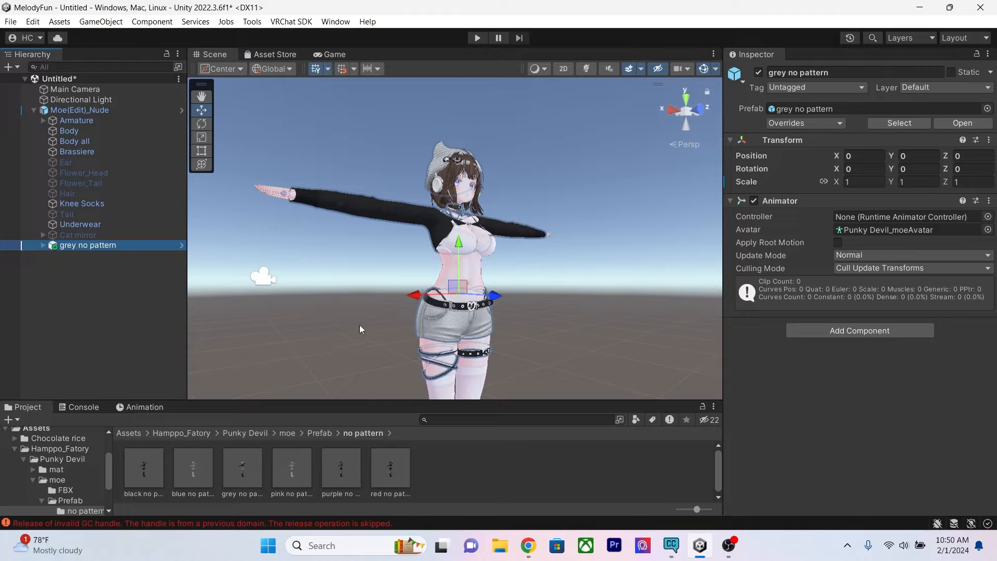
Step: Run Modular Avatar's Setup Outfit on the grey no pattern outfit, and deselect it
right_click(133, 245)
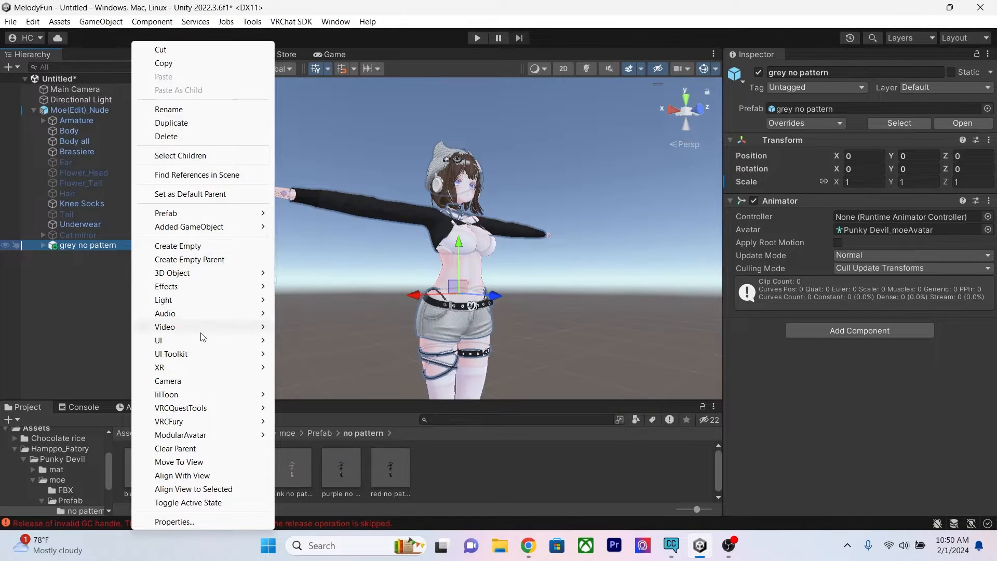
mouse_move(186, 435)
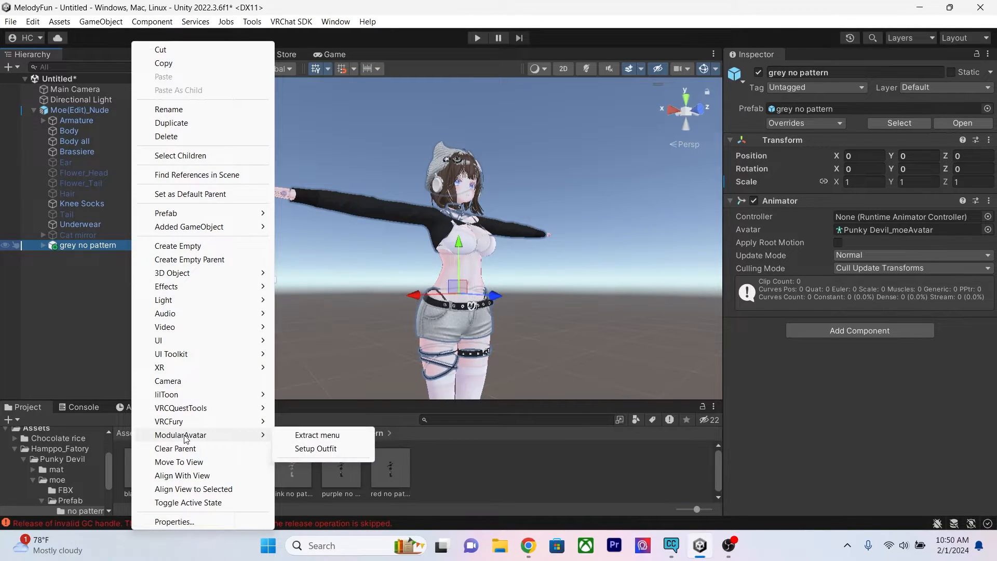
left_click(330, 449)
left_click(626, 326)
Step: Examine how the grey no pattern outfit and its hat fit the avatar, up close from the front and side
mouse_move(626, 326)
middle_mouse_down()
mouse_move(603, 225)
mouse_move(617, 312)
middle_mouse_up()
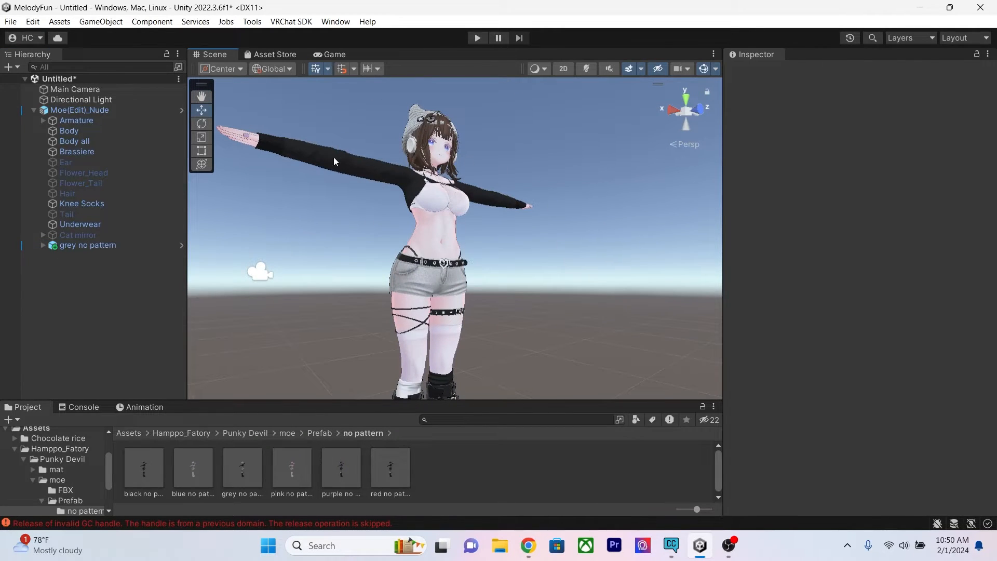
scroll(500, 236, "up", 8)
middle_click_drag(500, 236, 501, 284)
left_click_drag(579, 269, 457, 286, "alt")
middle_click_drag(475, 333, 476, 313)
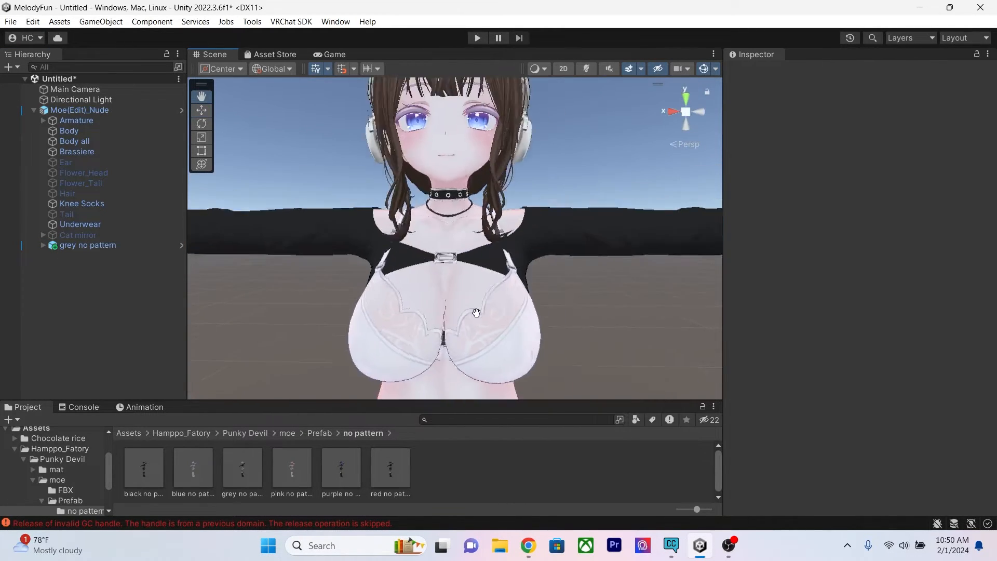
scroll(472, 312, "down", 8)
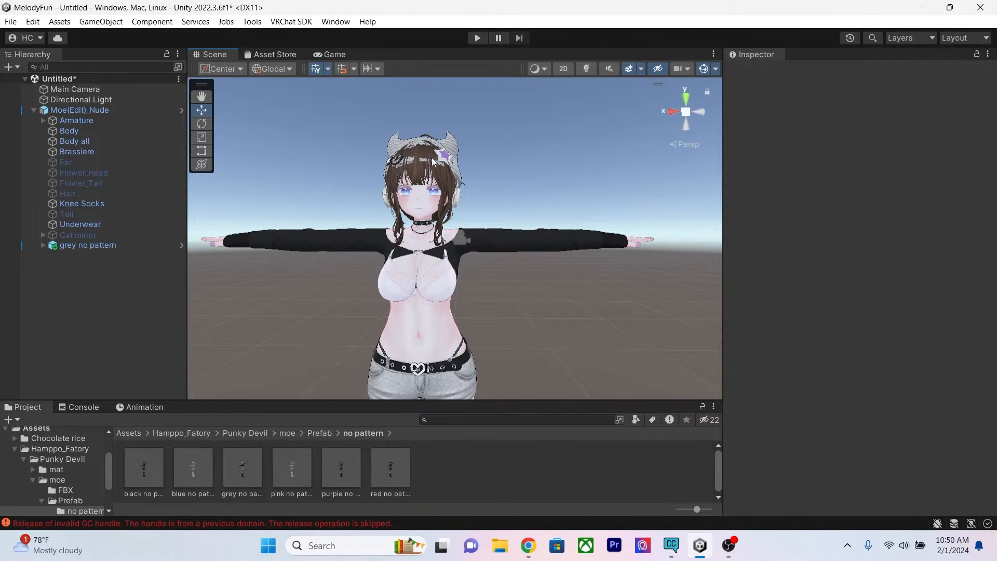
middle_click_drag(453, 357, 444, 320)
mouse_move(447, 283)
middle_mouse_down()
mouse_move(446, 273)
mouse_move(447, 300)
middle_mouse_up()
right_click_drag(446, 300, 538, 313)
middle_click_drag(500, 310, 545, 355)
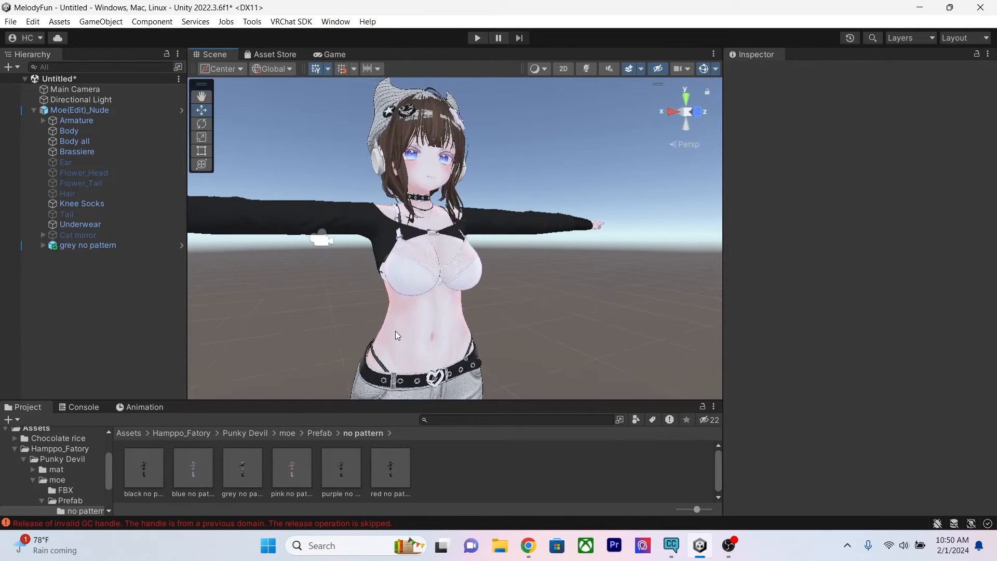
right_click_drag(394, 331, 512, 320)
middle_click_drag(512, 320, 533, 325)
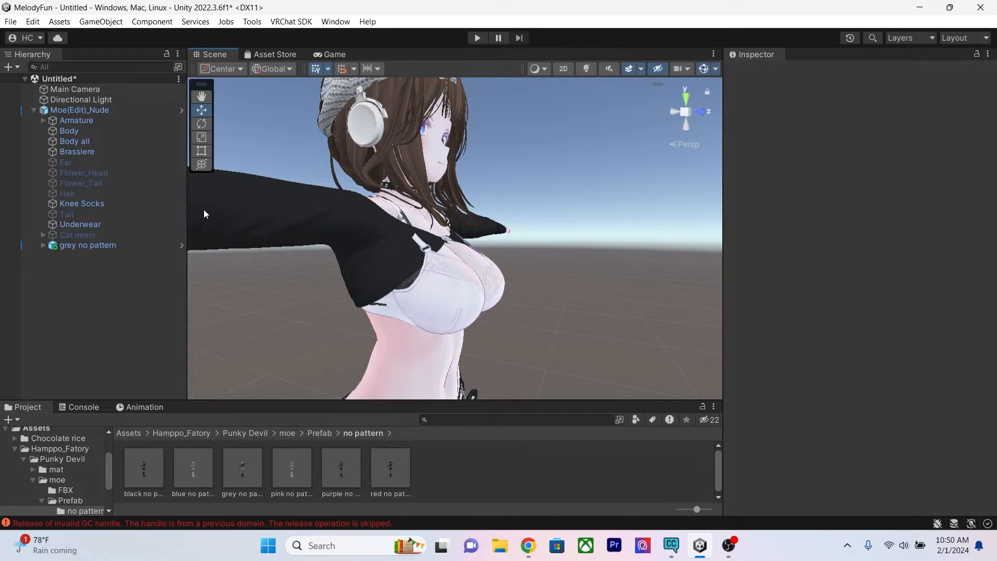
scroll(449, 262, "down", 3)
middle_click_drag(451, 191, 453, 247)
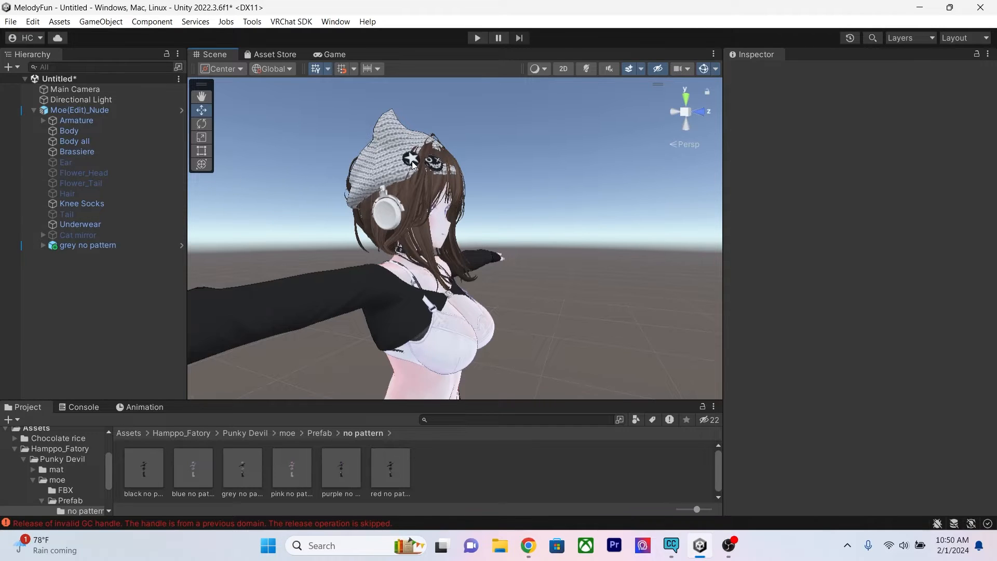
Step: Expand the grey no pattern outfit and set its hat's big blendshape to 64.4 and front → to 100
left_click(84, 245)
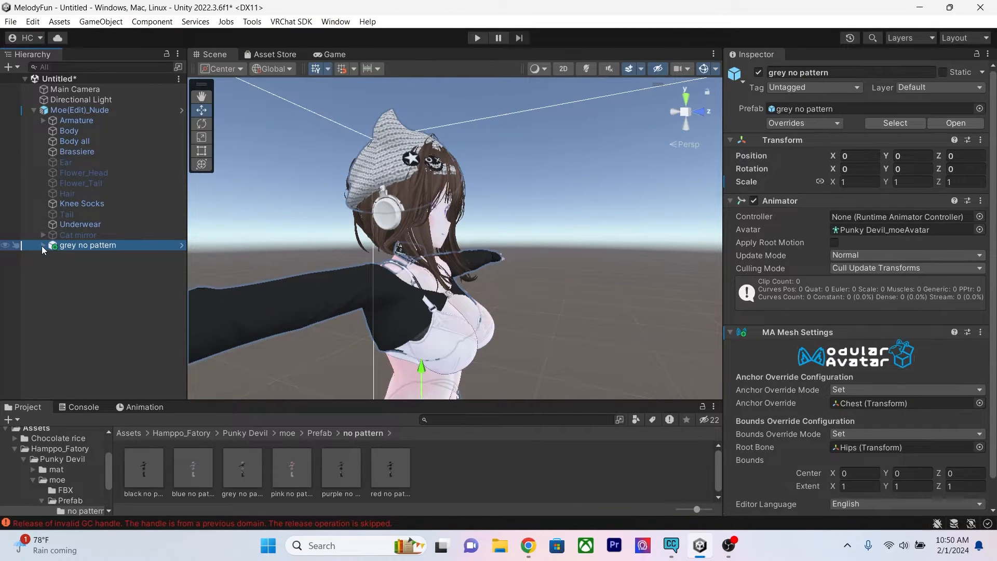
left_click(42, 245)
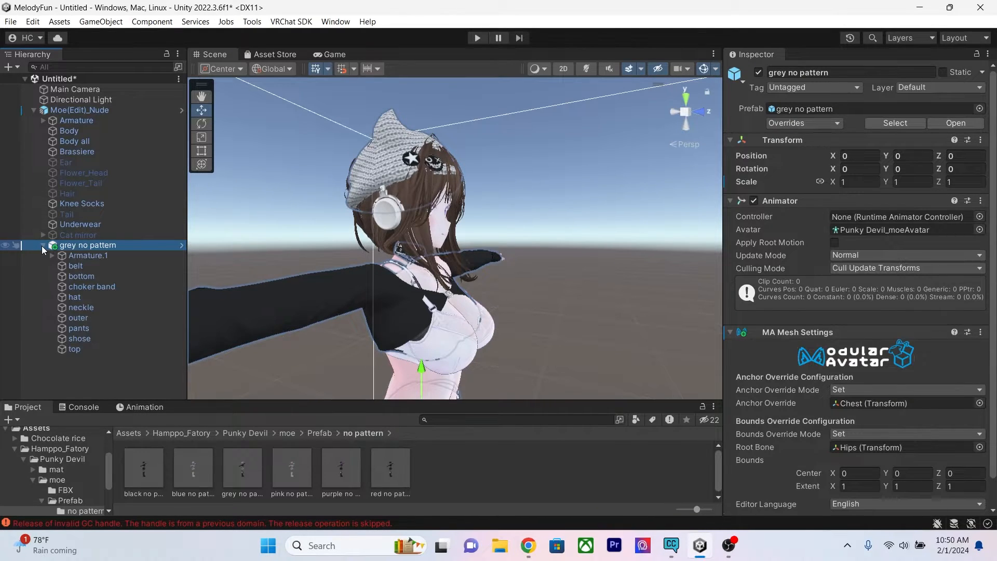
left_click(109, 298)
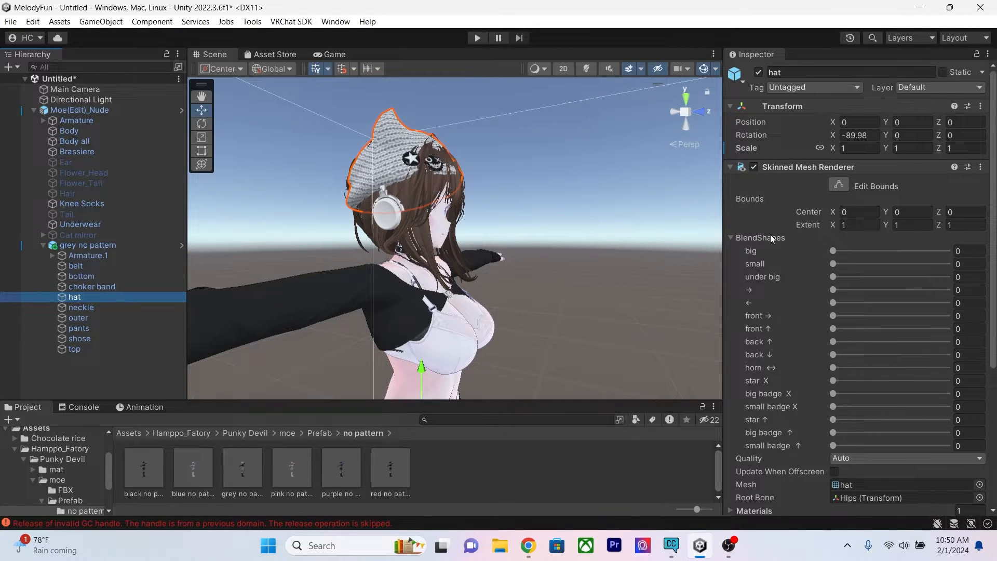
left_click_drag(538, 285, 459, 280, "alt")
key("f")
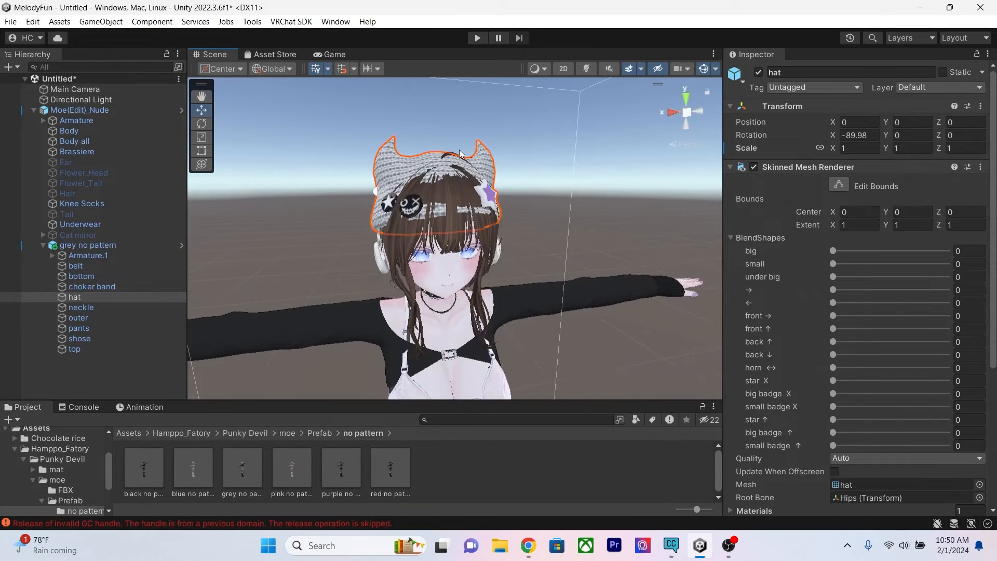
left_click_drag(841, 253, 906, 260)
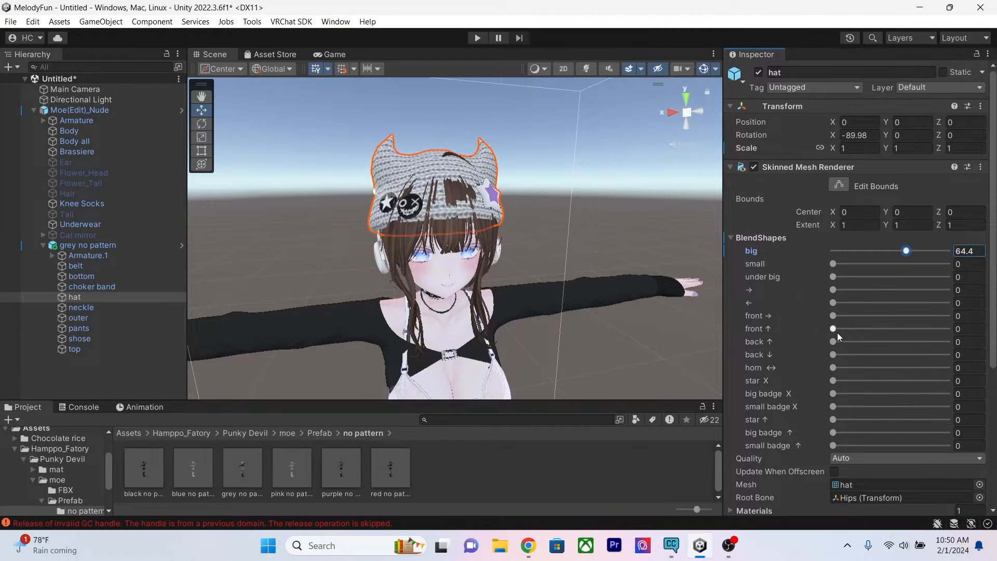
left_click_drag(837, 317, 955, 299)
Step: Set the hat's back ↑ blendshape to 100, checking its fit from the side and back
right_click_drag(478, 317, 696, 298)
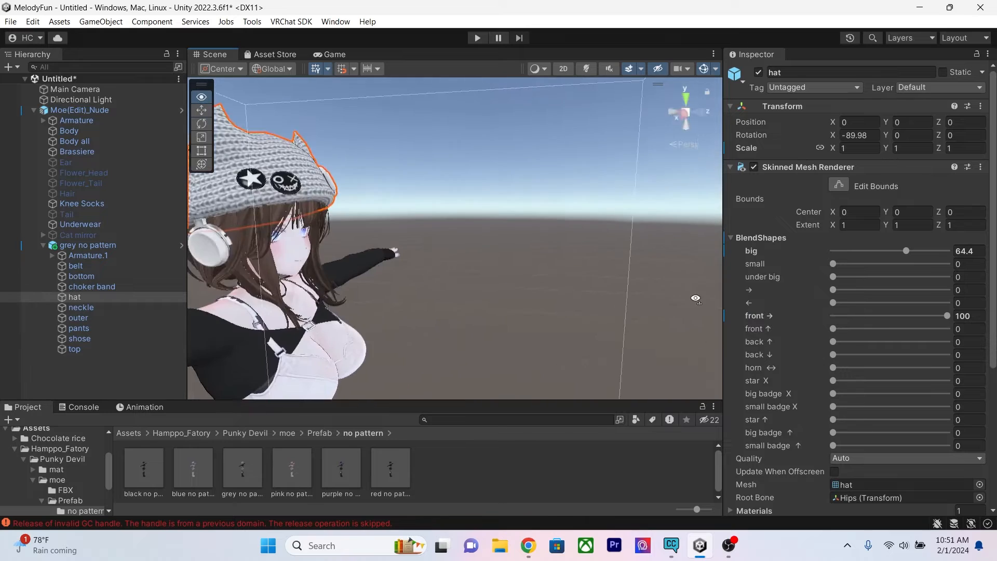
middle_click_drag(399, 308, 452, 303)
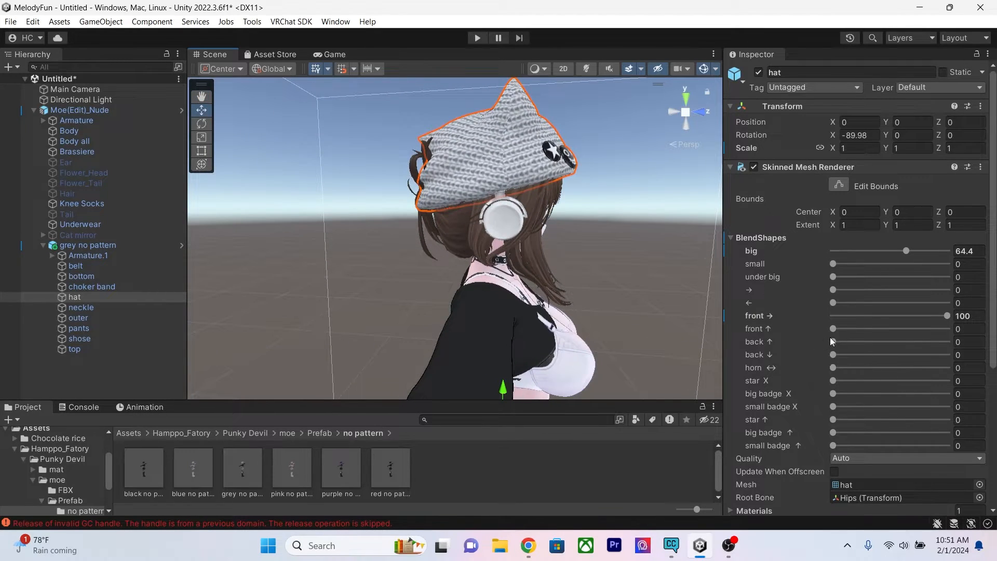
left_click_drag(832, 341, 946, 342)
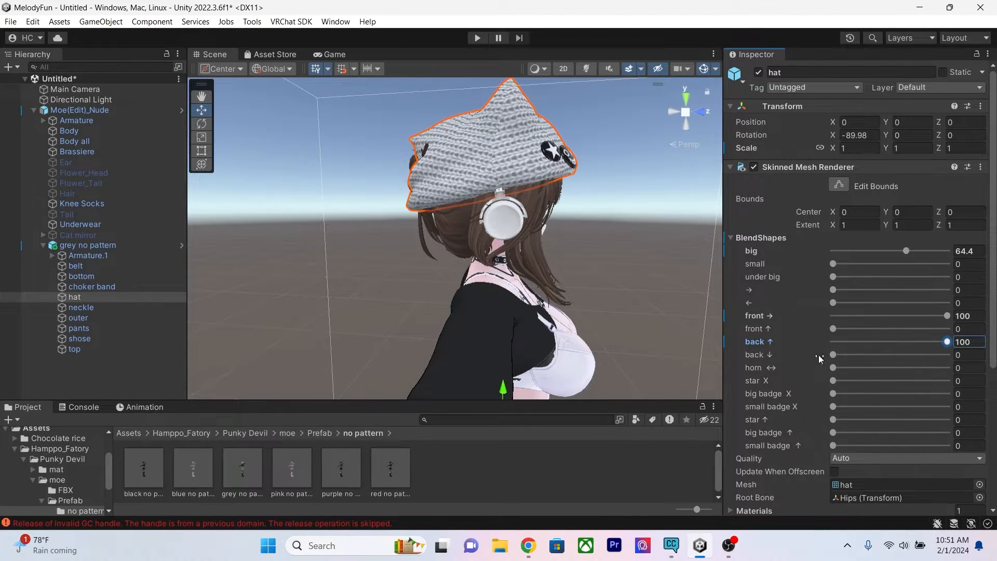
right_click_drag(634, 341, 514, 271)
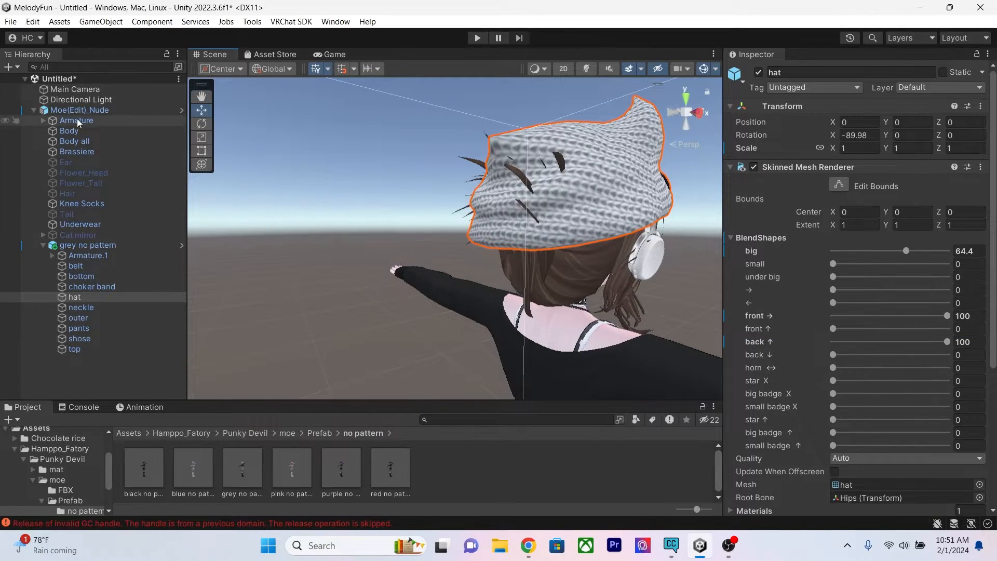
Step: On the Hair mesh under moe in the avatar's Armature, set messy_hair_off to 100 and raise bun_small fully
left_click(44, 120)
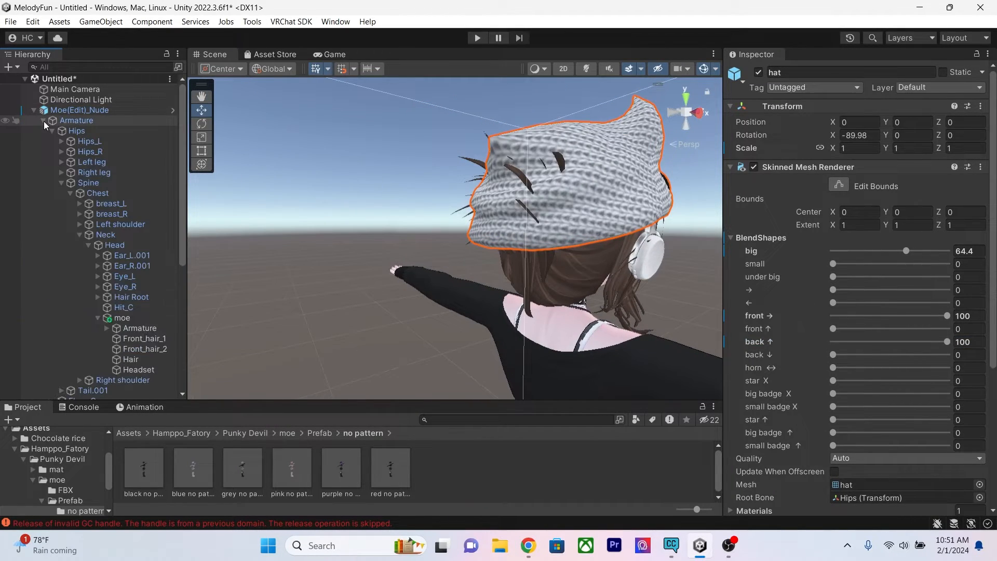
left_click(139, 358)
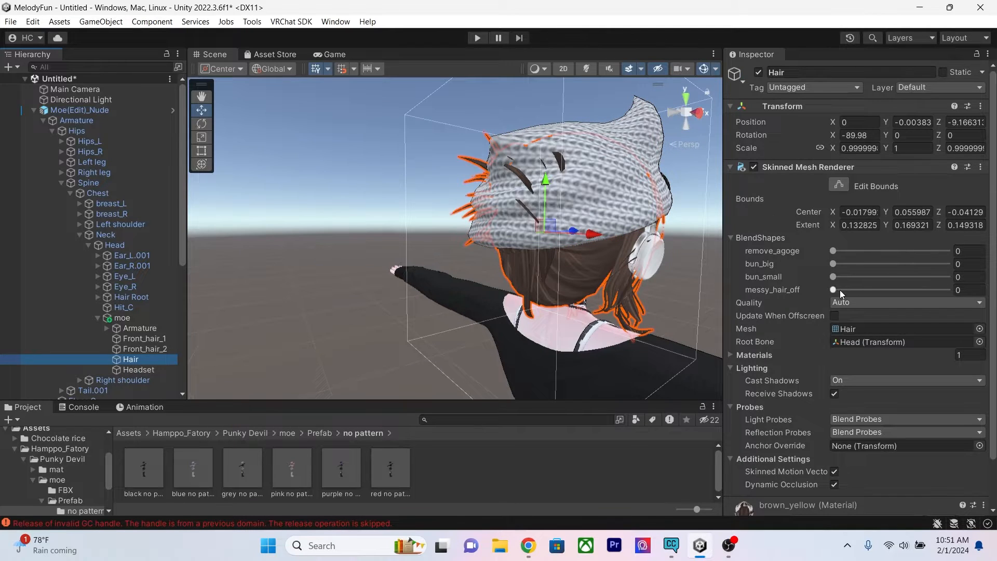
left_click_drag(833, 289, 946, 289)
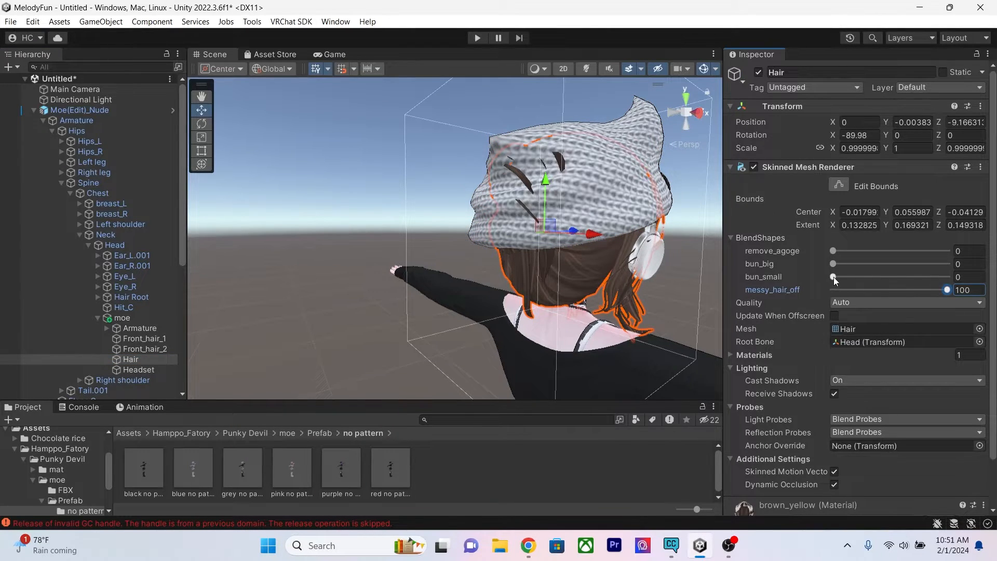
left_click_drag(832, 277, 946, 276)
Step: Deselect the hair and examine the adjusted hat and hair from the side and front
left_click_drag(544, 283, 508, 276, "alt")
left_click(596, 287)
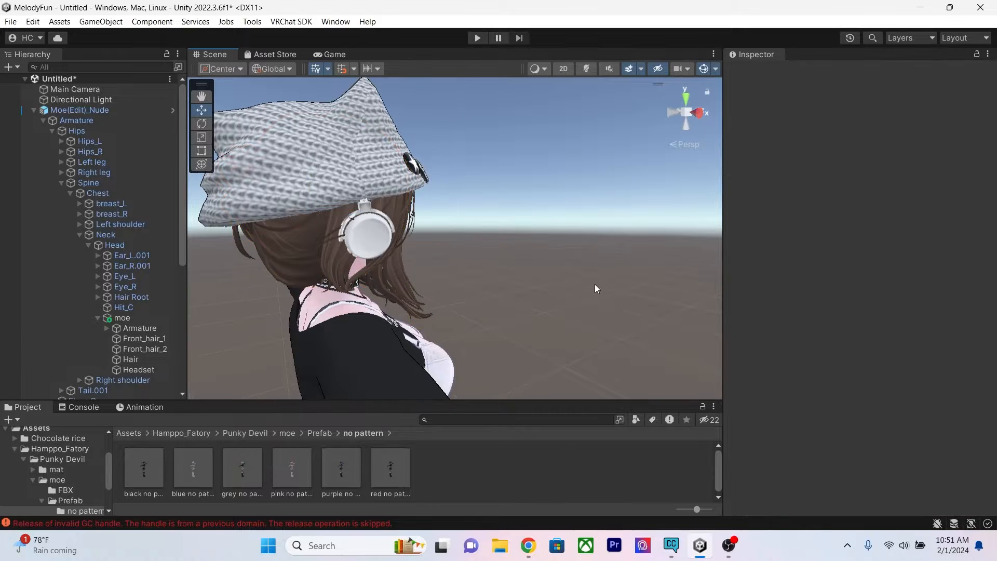
middle_click_drag(475, 285, 546, 358)
left_click_drag(546, 260, 465, 283, "alt")
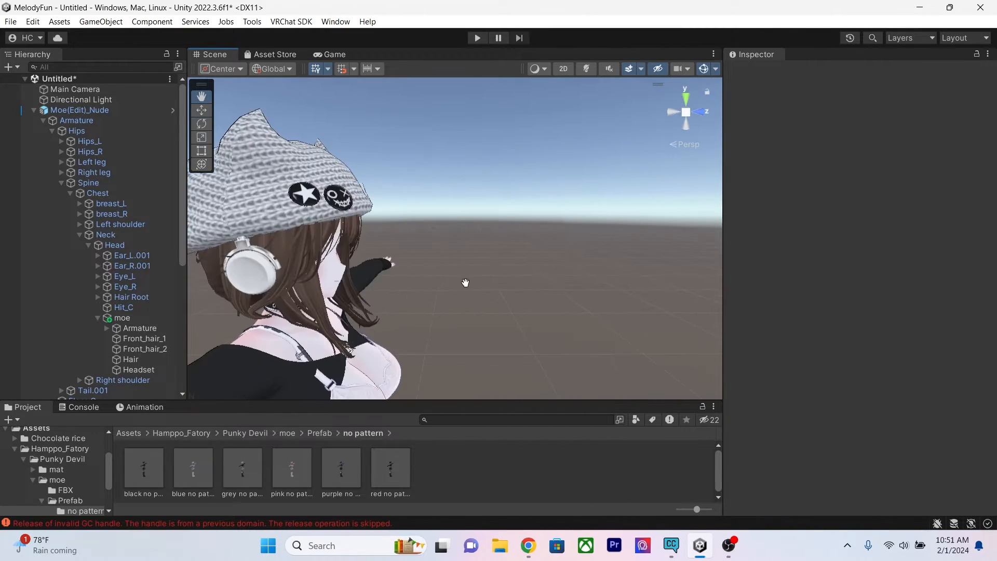
right_click_drag(465, 282, 387, 309)
left_click_drag(467, 321, 374, 297, "alt")
left_click_drag(467, 297, 360, 287, "alt")
middle_click_drag(360, 234, 358, 307)
middle_click_drag(437, 310, 437, 298)
right_click_drag(436, 298, 436, 249)
mouse_move(434, 306)
middle_mouse_down()
mouse_move(432, 280)
mouse_move(431, 292)
middle_mouse_up()
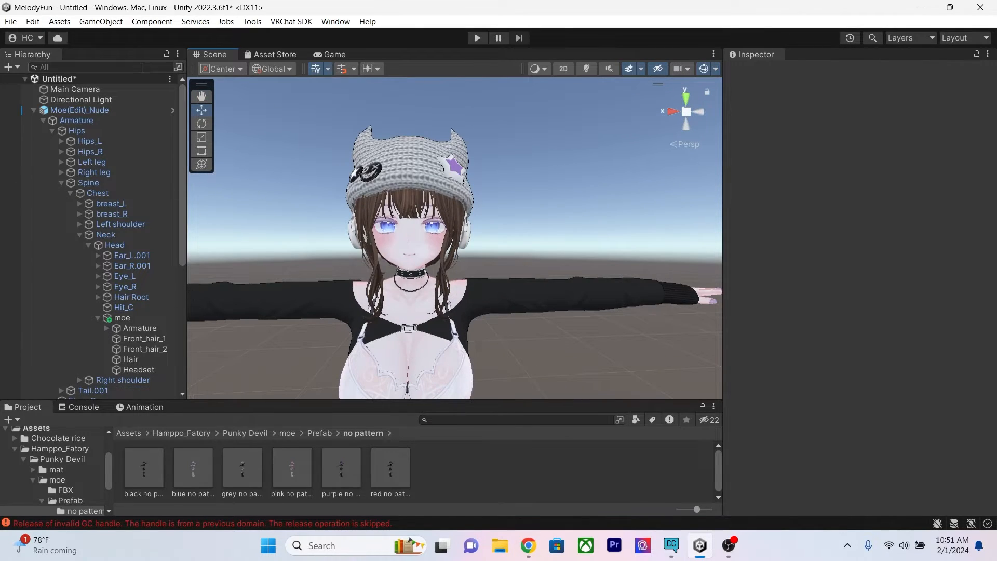
Step: Collapse the Hips bones, select the outfit's top, and hide the Brassiere in the scene view
left_click(52, 132)
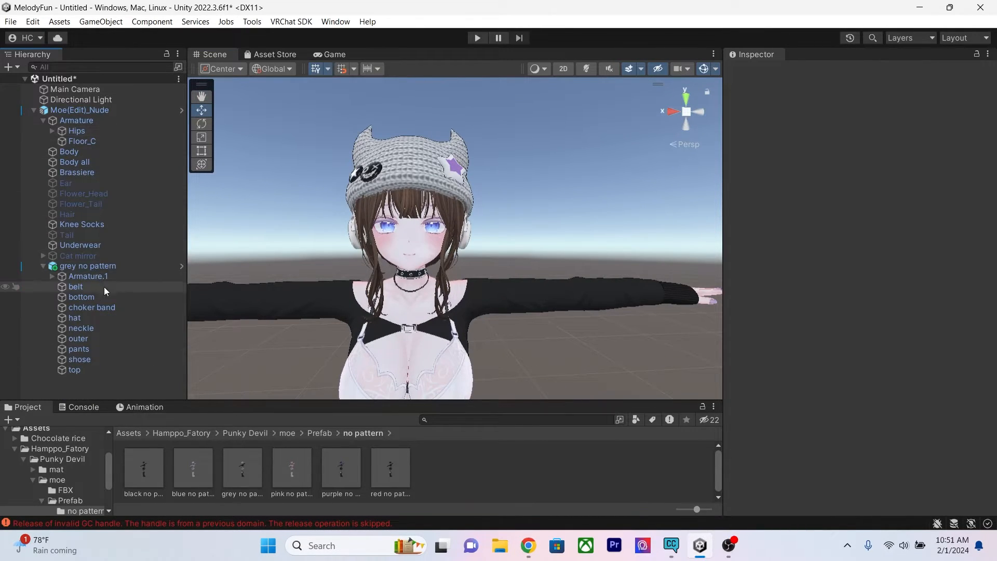
middle_click_drag(524, 390, 527, 336)
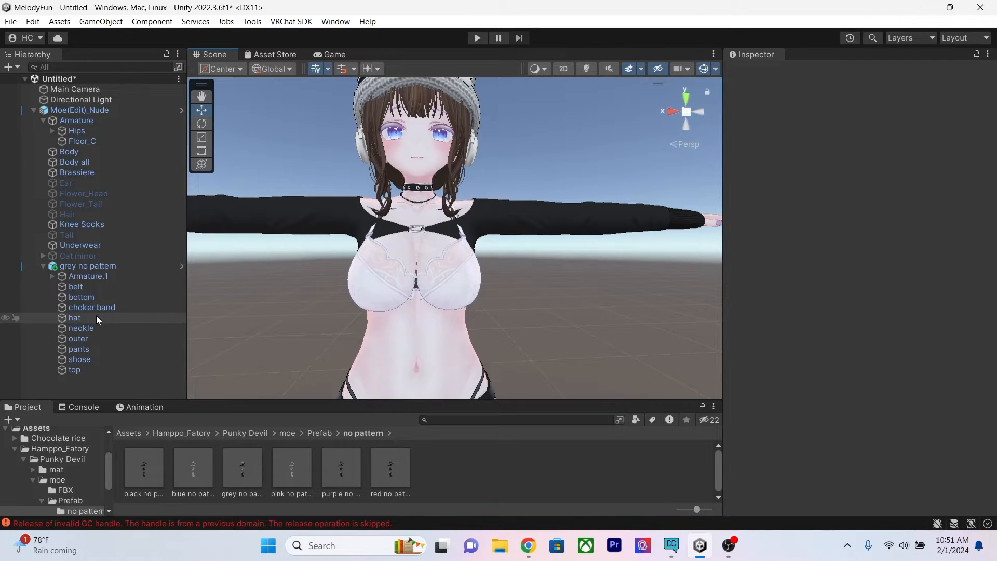
left_click(94, 370)
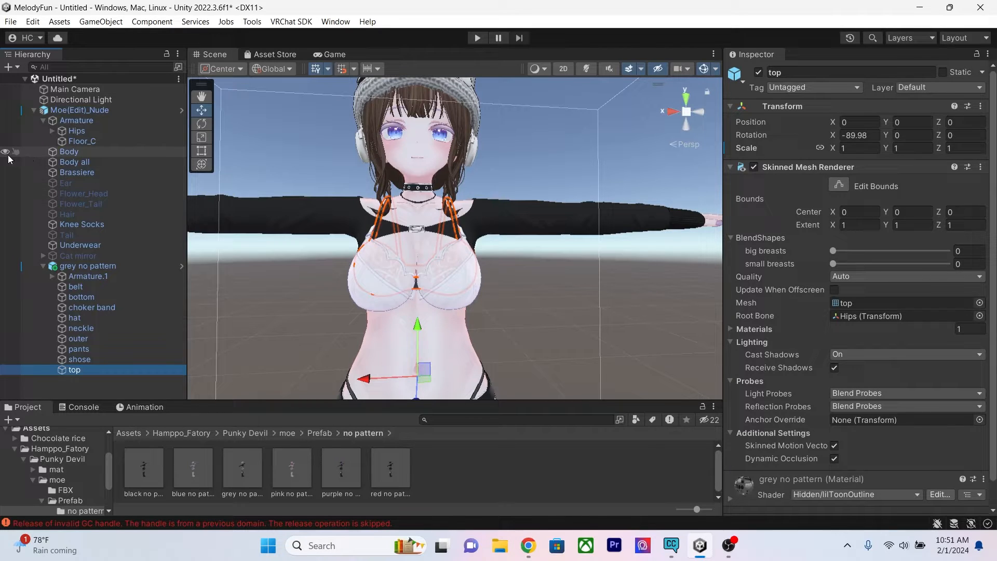
left_click(5, 171)
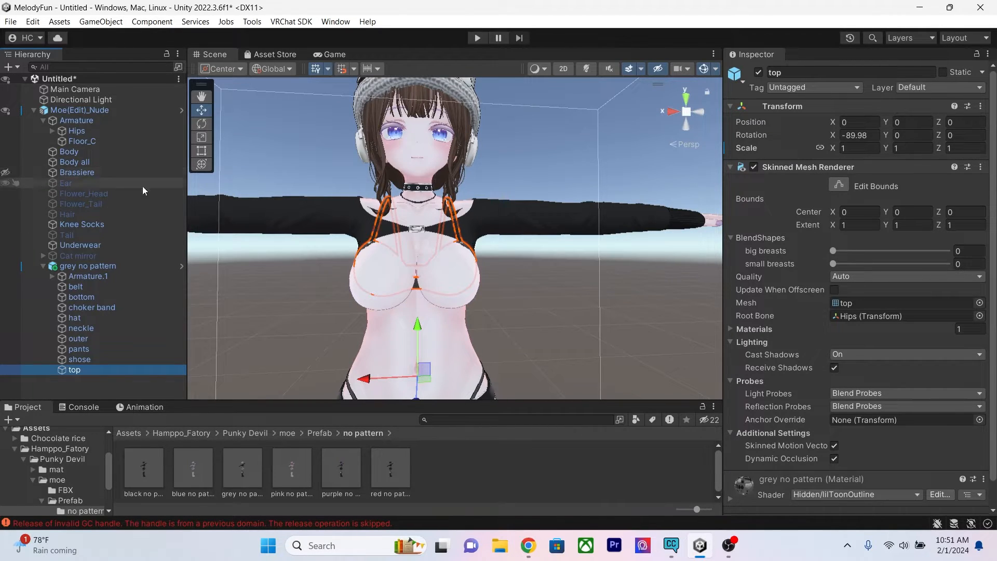
Step: Try the top's breast size blendshapes while checking from the side, and set small breasts to 50
left_click_drag(836, 264, 949, 251)
left_click_drag(540, 281, 609, 301, "alt")
middle_click_drag(609, 301, 610, 306)
left_click_drag(610, 307, 541, 294, "alt")
left_click_drag(934, 250, 886, 266)
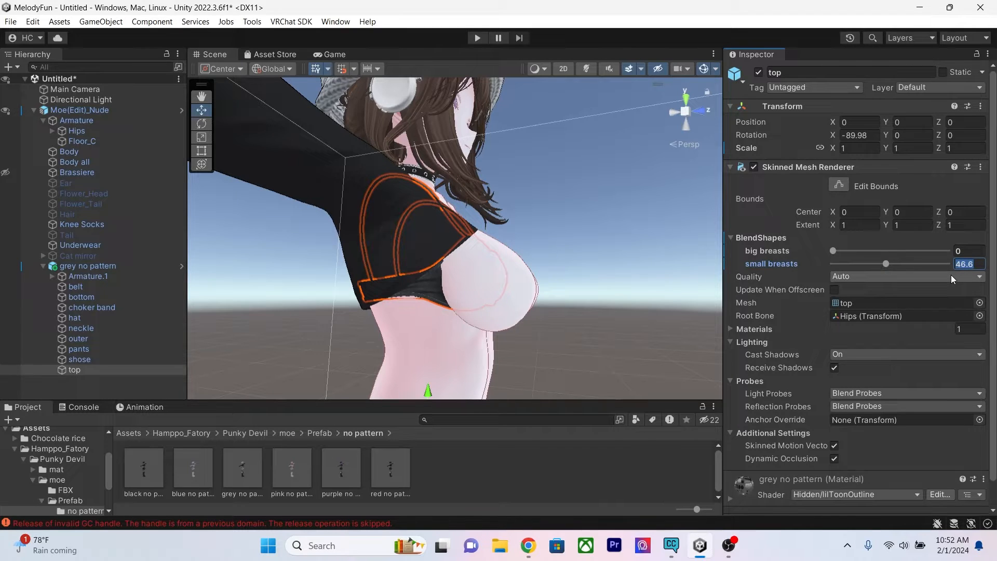
type("50")
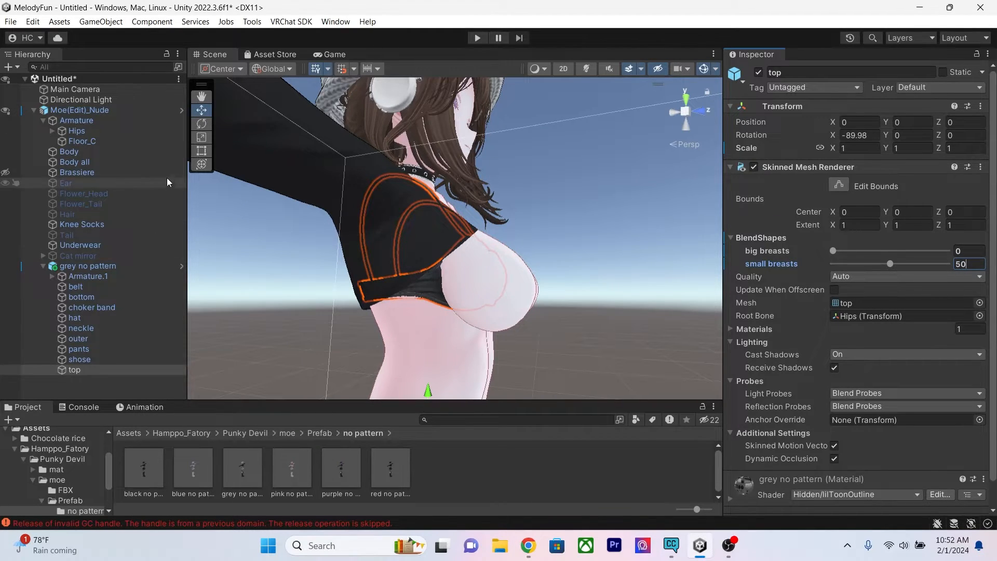
Step: Set the High heeled_OFF blendshape of Body all to 0 and check the feet inside the boots
left_click(117, 163)
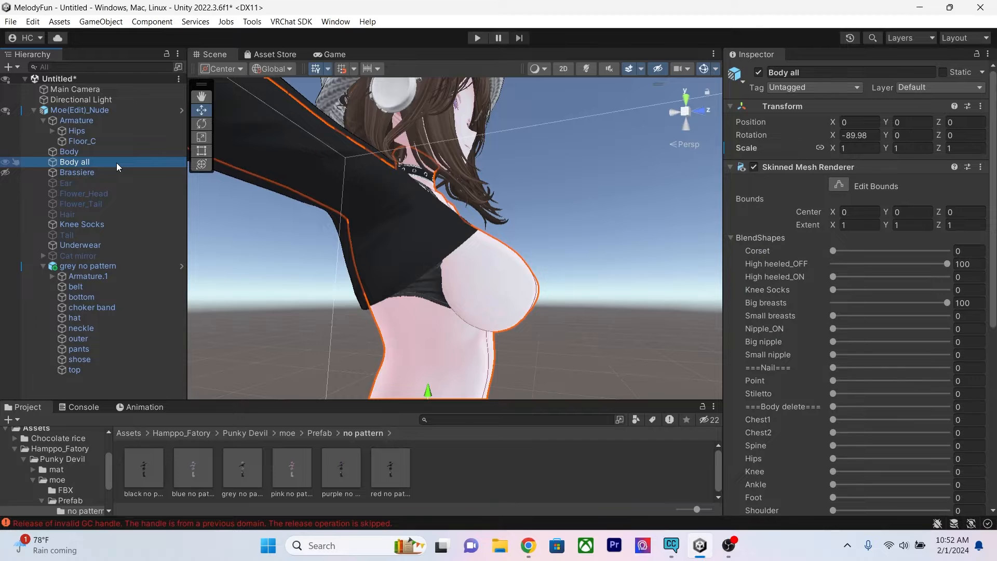
scroll(866, 323, "down", 4)
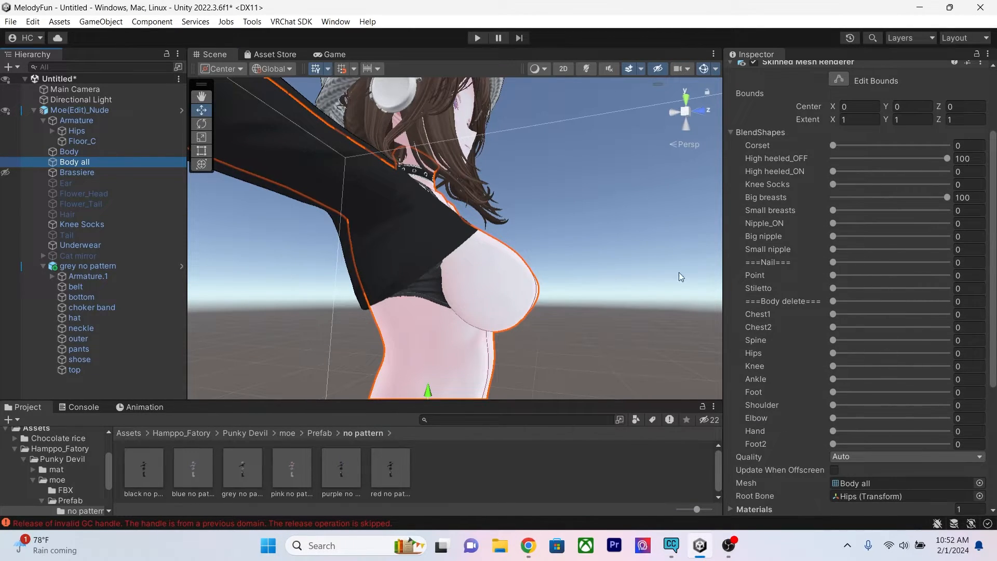
scroll(587, 276, "down", 6)
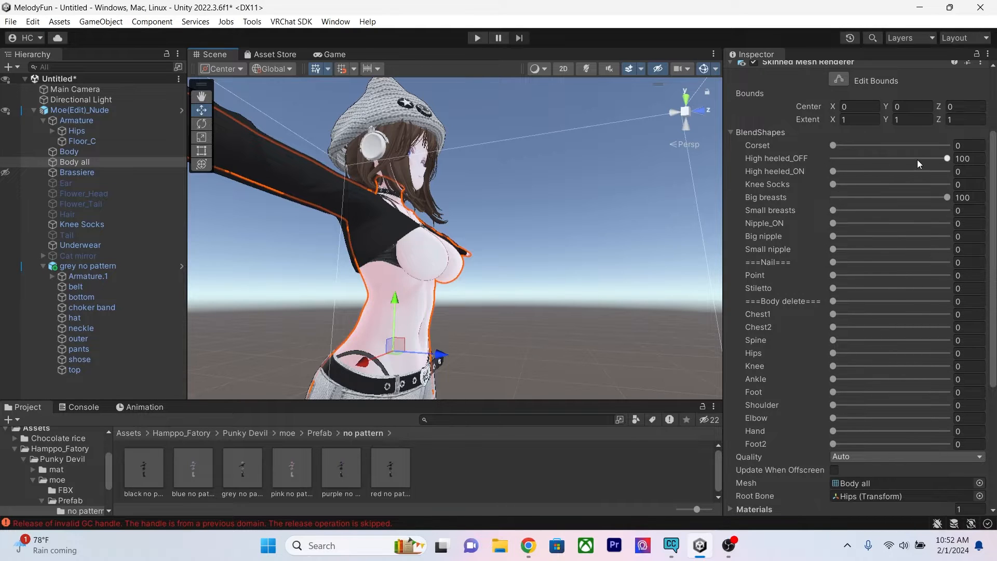
left_click_drag(948, 155, 833, 158)
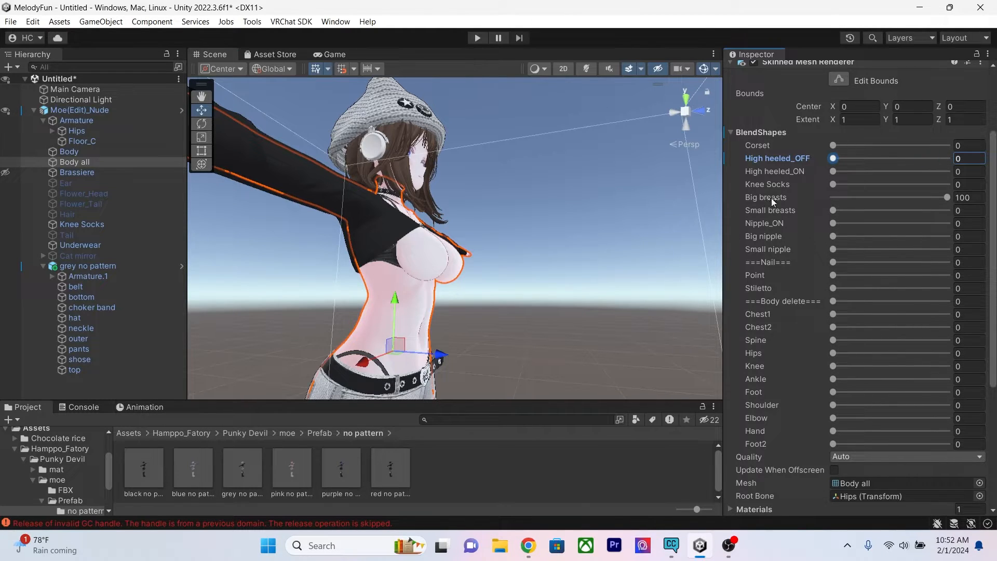
middle_click_drag(580, 327, 575, 231)
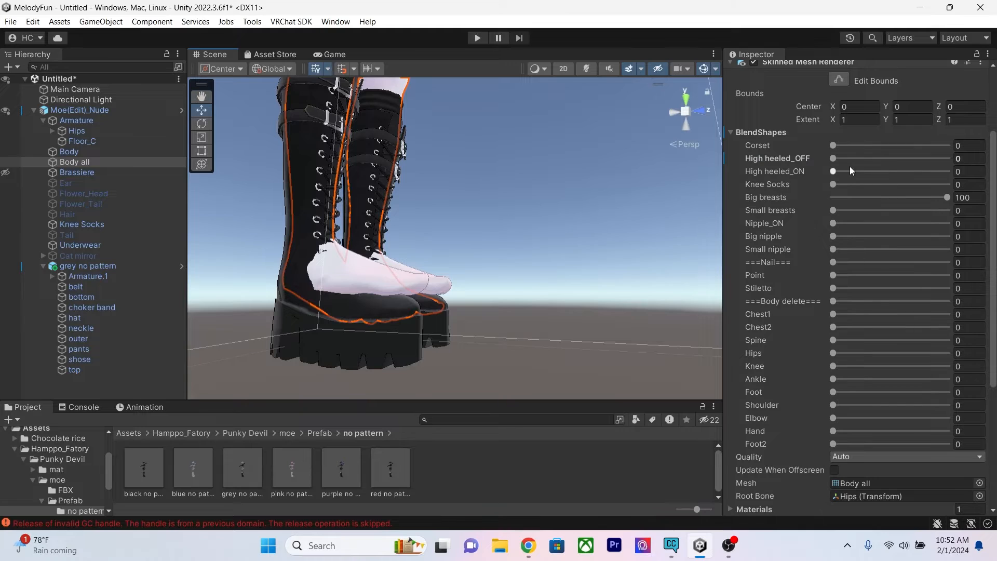
Step: Disable the Knee Socks object inside the boots and tag it as EditorOnly
left_click(75, 225)
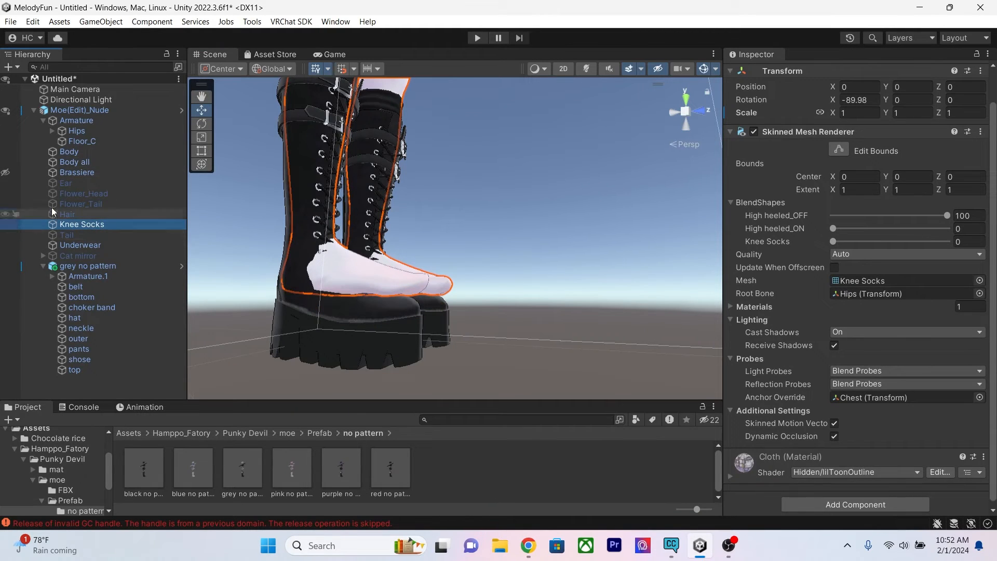
scroll(962, 160, "up", 2)
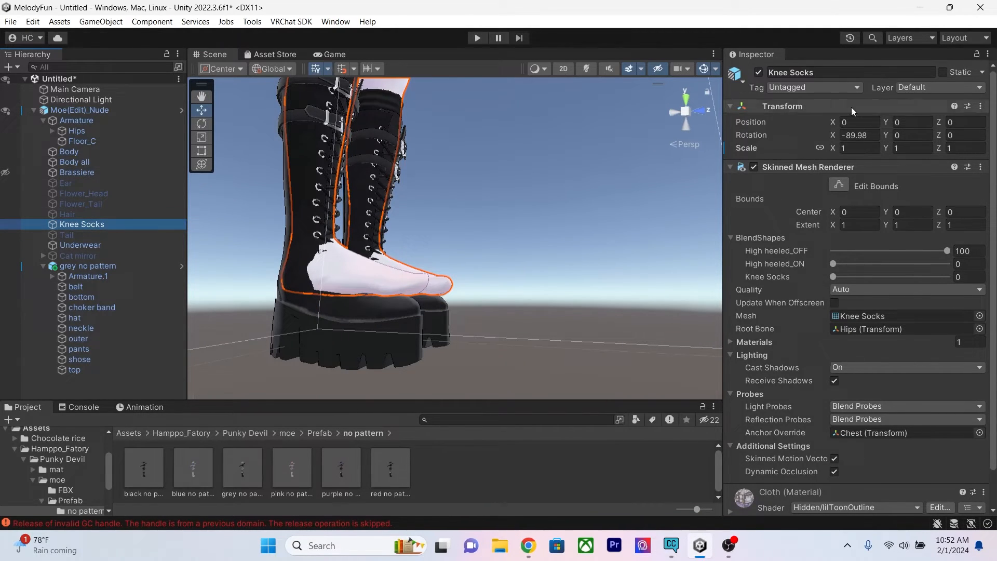
left_click(758, 72)
left_click(774, 87)
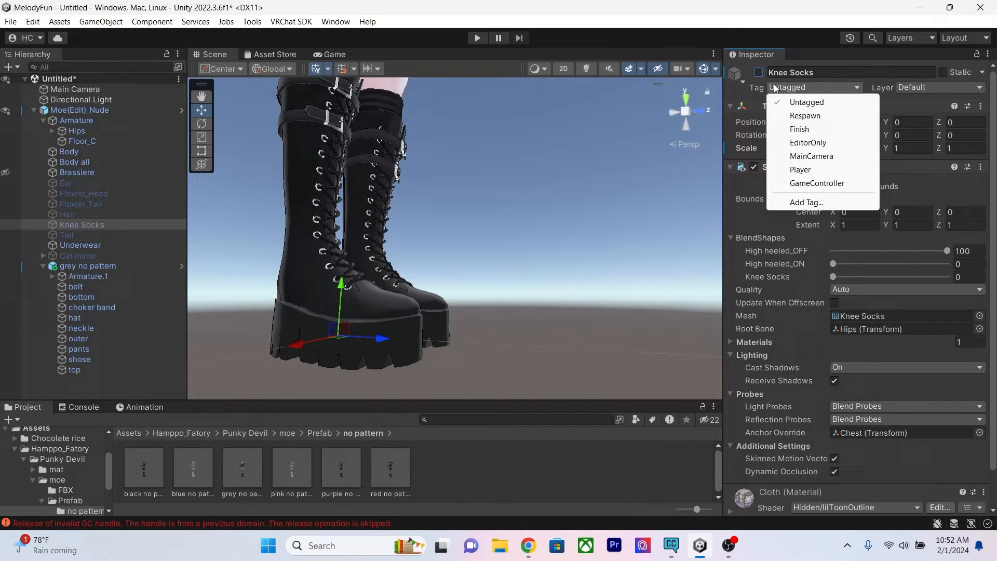
left_click(810, 142)
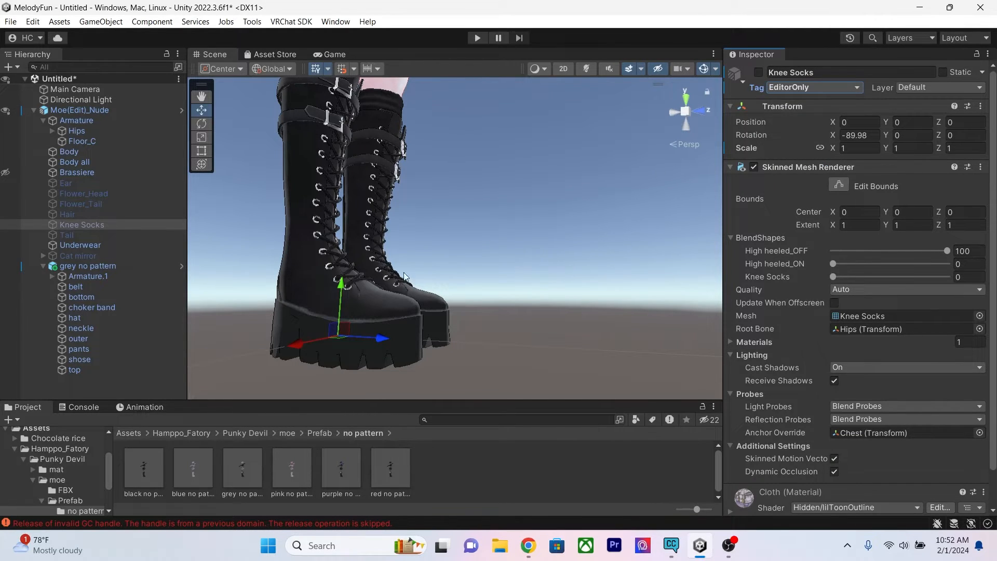
key("f")
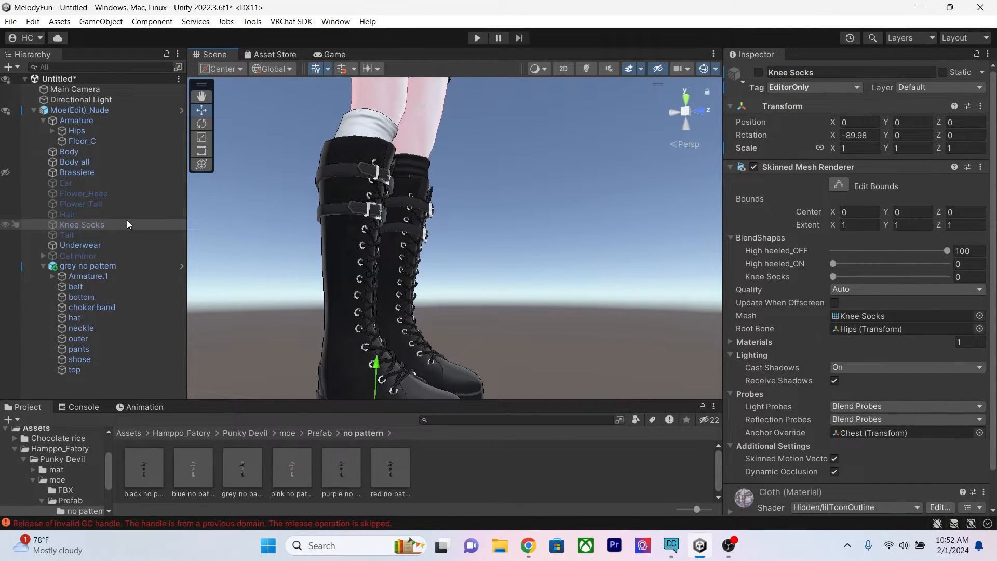
scroll(513, 275, "down", 5)
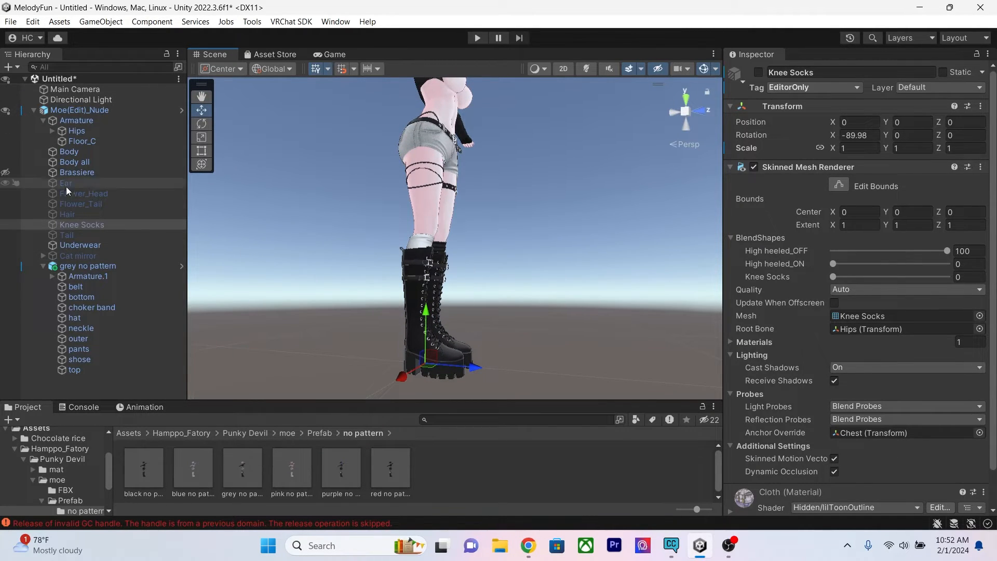
Step: Try the High heeled_ON blendshape of Body all at 100 while checking the boots, and reset it to 0
left_click(77, 154)
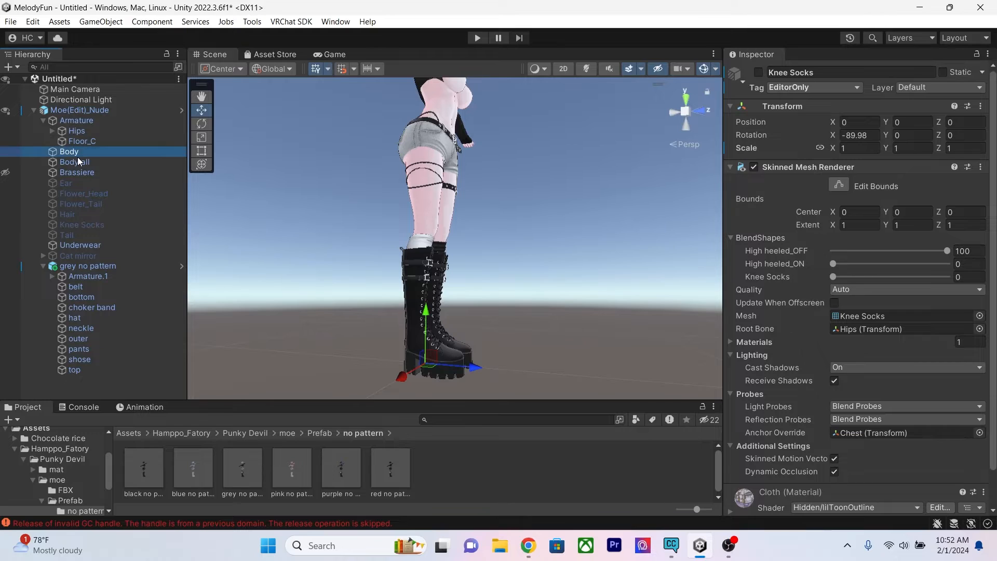
left_click(77, 161)
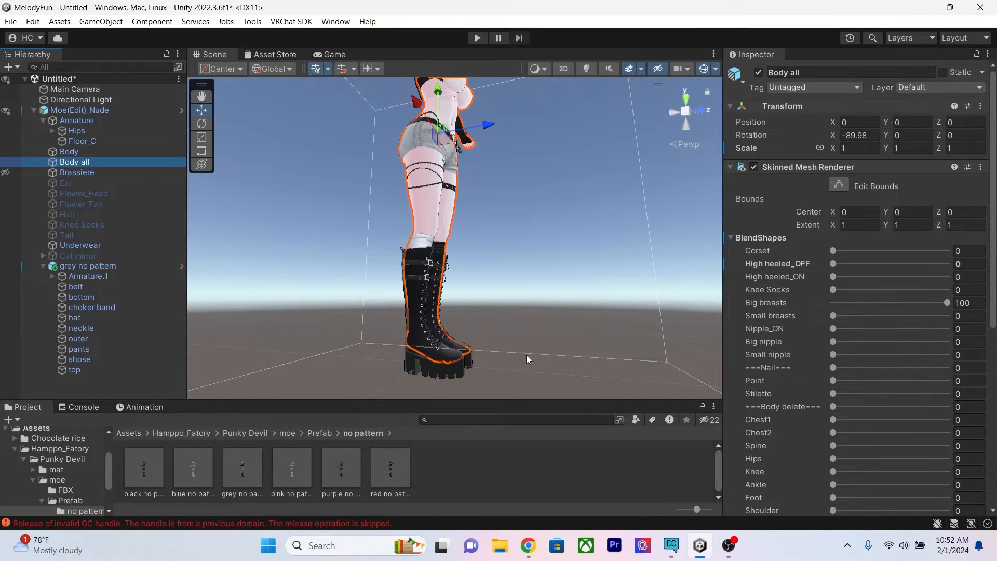
mouse_move(570, 334)
middle_mouse_down()
mouse_move(577, 312)
mouse_move(558, 319)
middle_mouse_up()
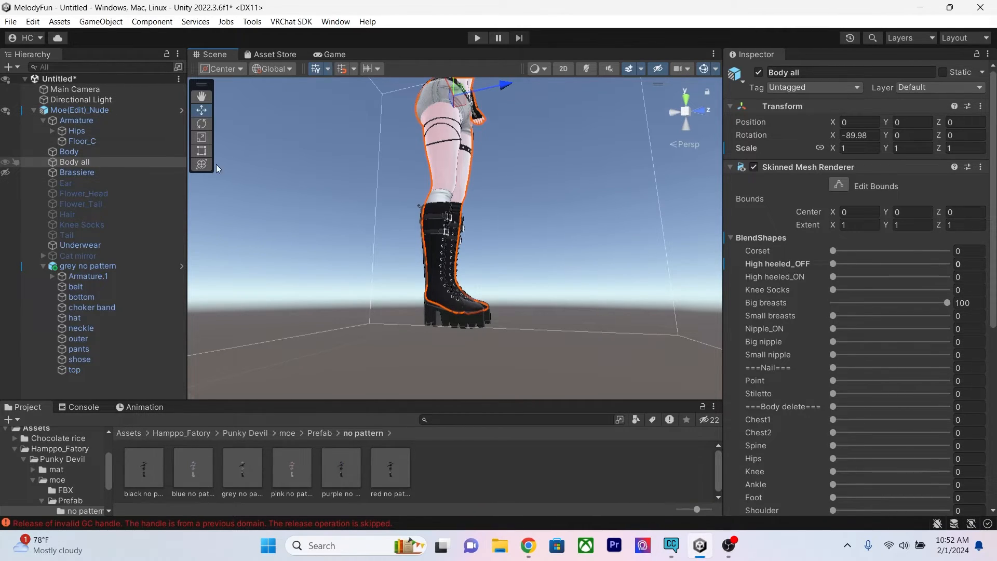
left_click_drag(833, 277, 950, 277)
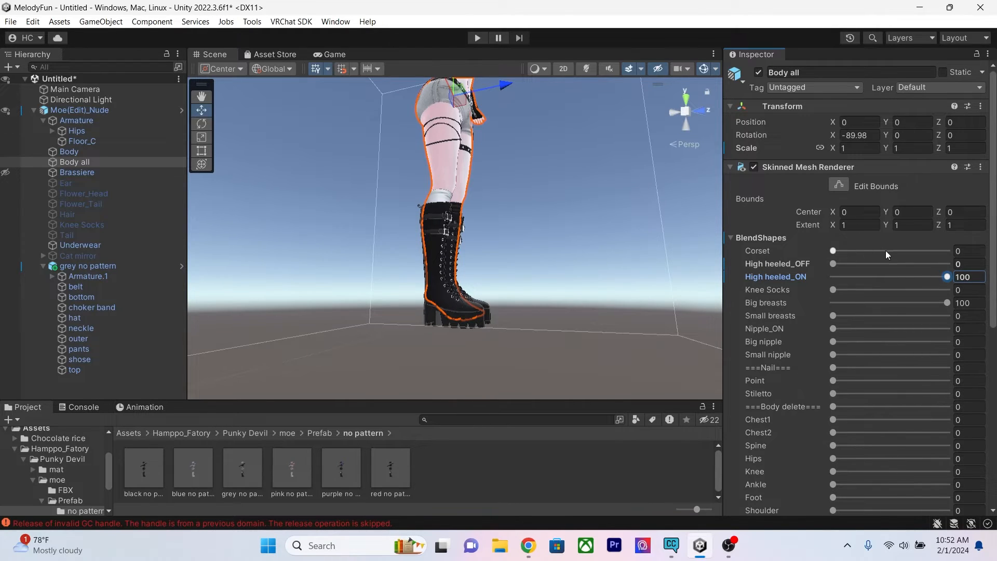
left_click_drag(940, 276, 779, 266)
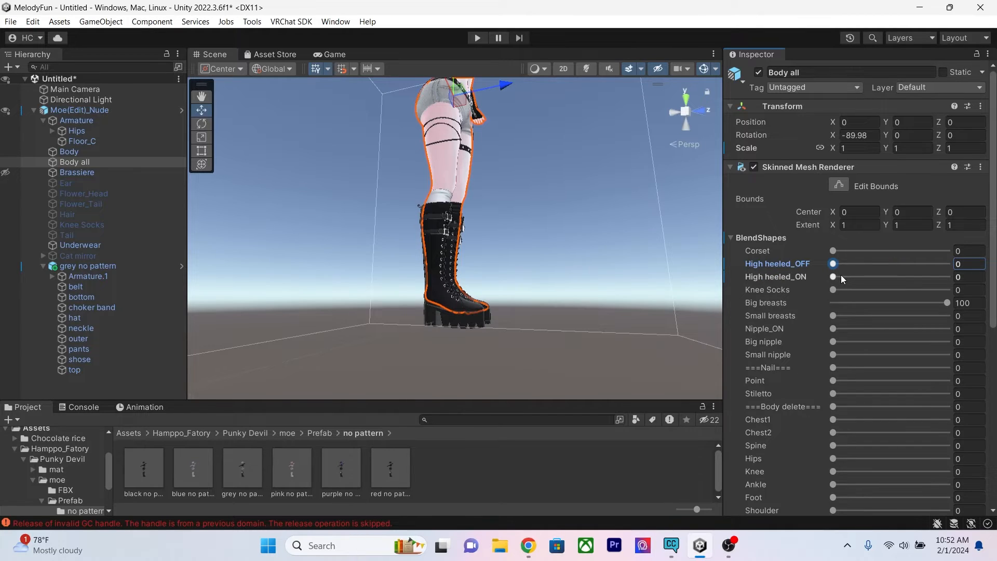
left_click(558, 299)
Step: Set the Big breasts blendshape of Body all to 0 and Small breasts to 50
right_click_drag(547, 332, 563, 319)
middle_click_drag(562, 319, 536, 381)
scroll(470, 254, "up", 5)
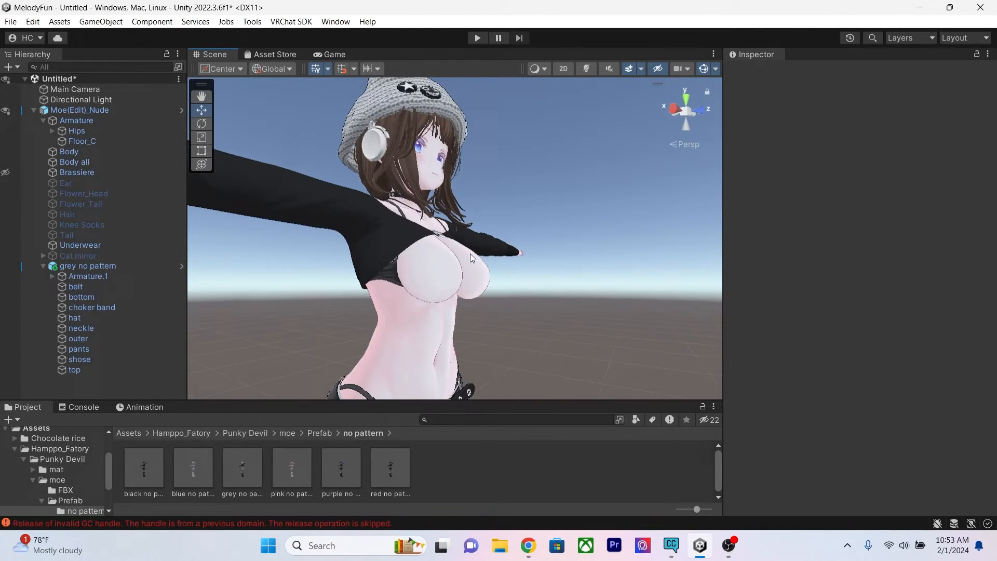
left_click(82, 163)
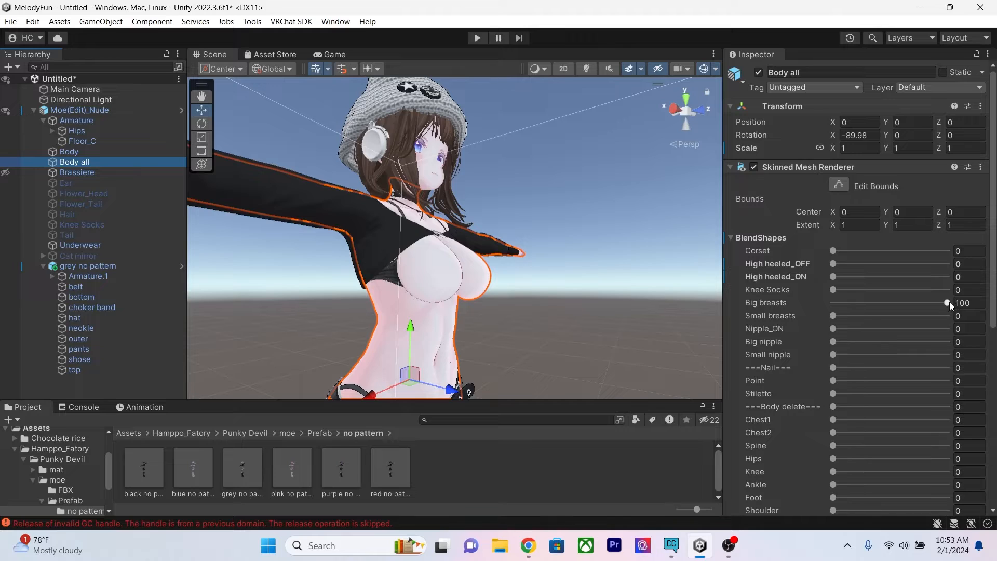
left_click_drag(949, 301, 756, 297)
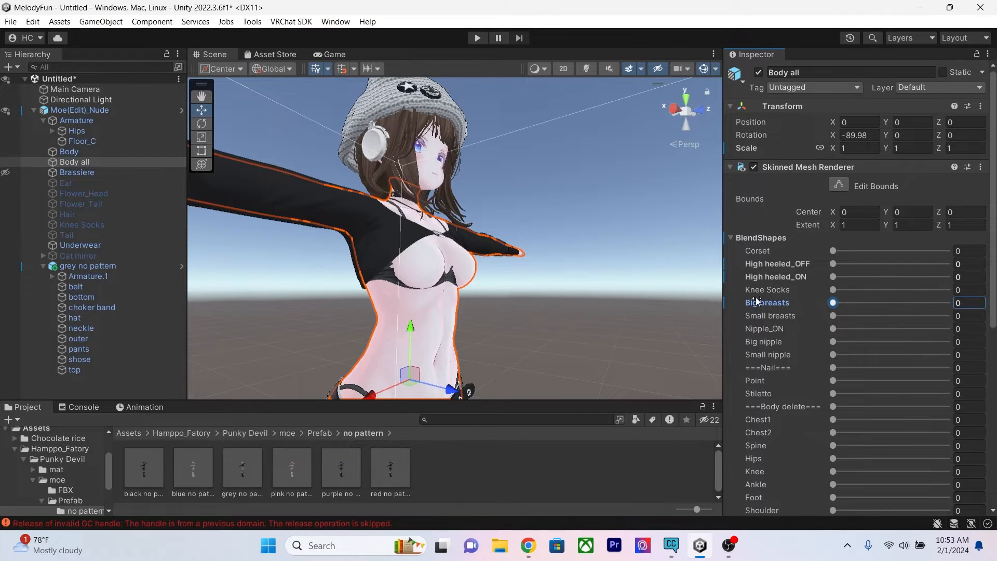
left_click(964, 316)
type("50")
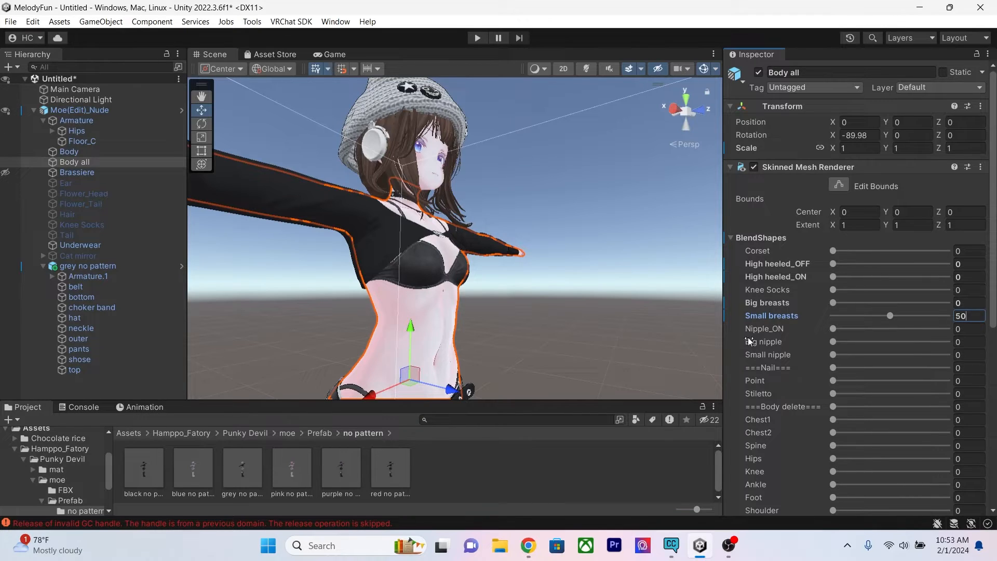
mouse_move(890, 315)
left_mouse_down()
mouse_move(871, 323)
mouse_move(901, 328)
left_mouse_up()
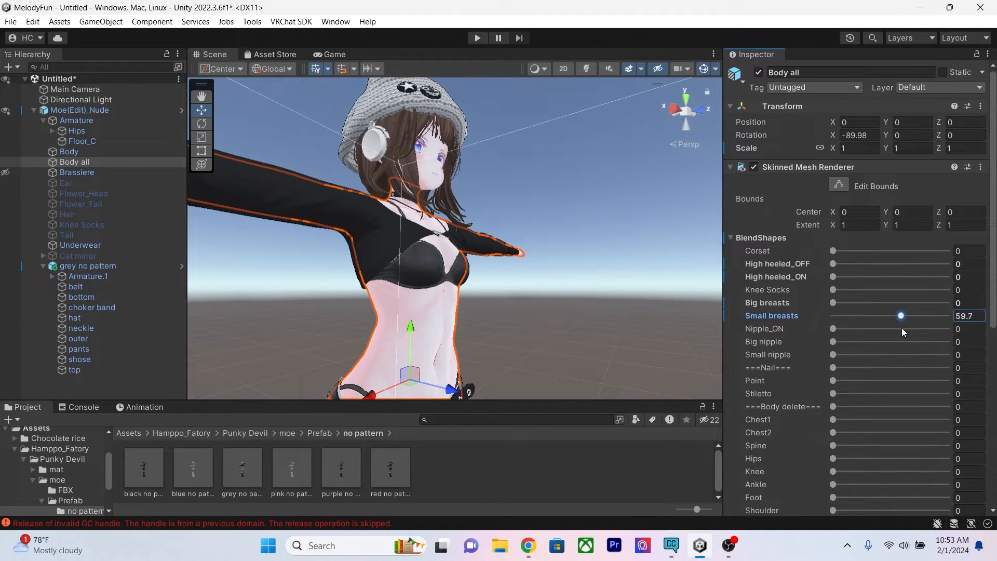
left_click(967, 315)
type("50")
Step: Examine the fit of the top on the resized chest from the front, with nothing selected
right_click_drag(648, 313, 541, 269)
key("q")
key("e")
scroll(541, 268, "down", 6)
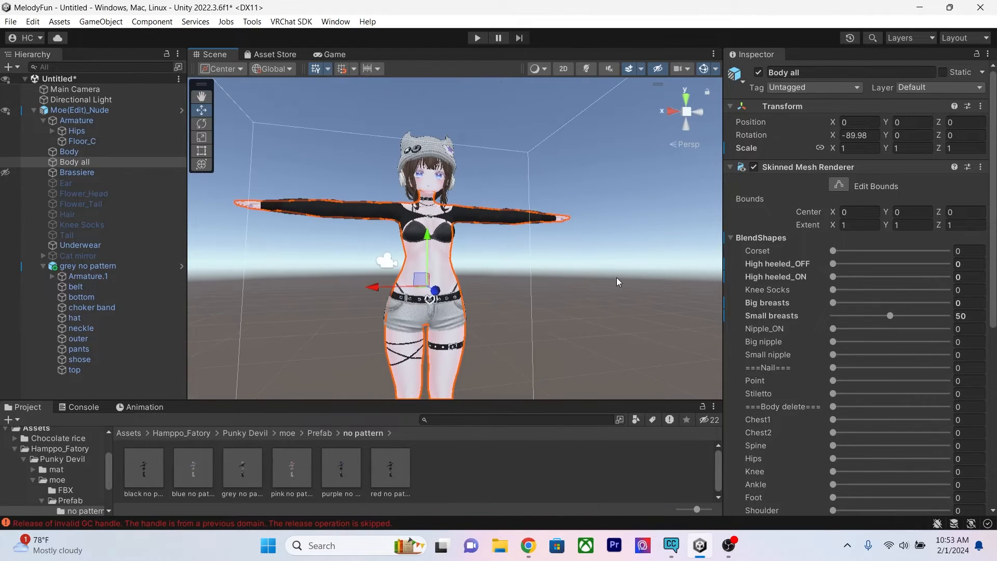
left_click(617, 308)
mouse_move(617, 325)
middle_mouse_down()
mouse_move(630, 273)
mouse_move(622, 327)
middle_mouse_up()
scroll(625, 342, "up", 5)
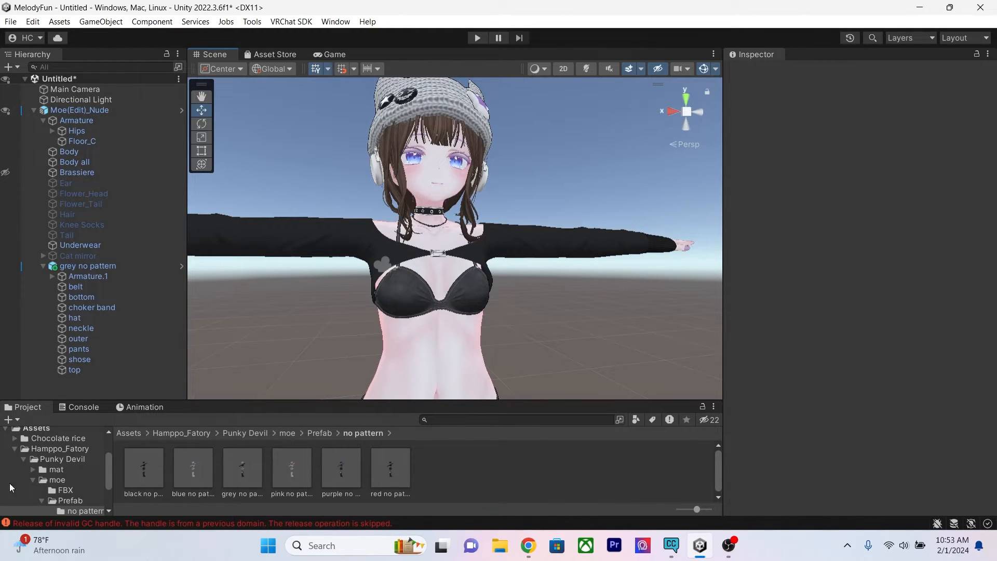
Step: Collapse the Hamppo_Fatory folder and open the Textures folder of Moe in Kyubi closet
left_click(14, 449)
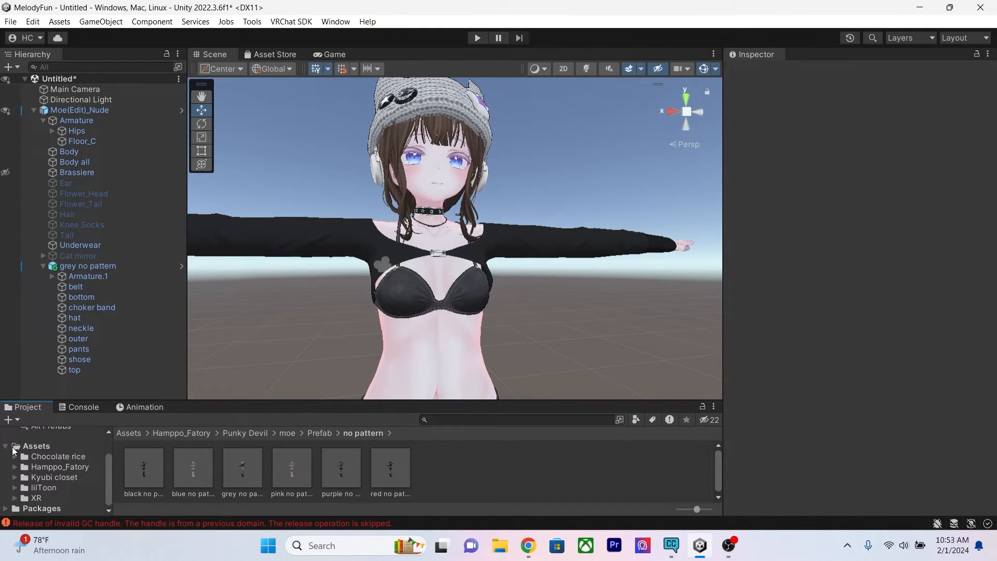
left_click(51, 471)
left_click(52, 476)
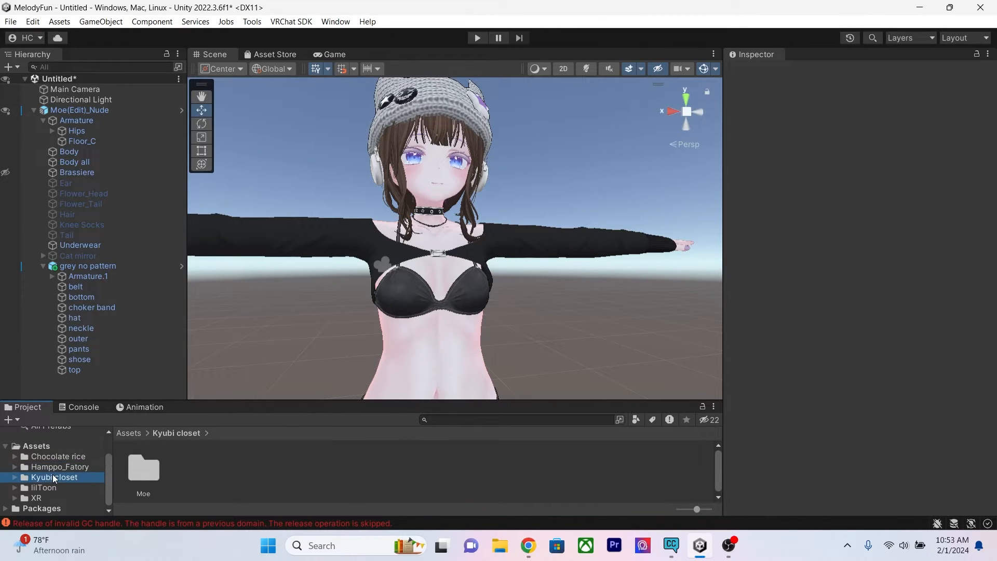
double_click(152, 474)
double_click(304, 476)
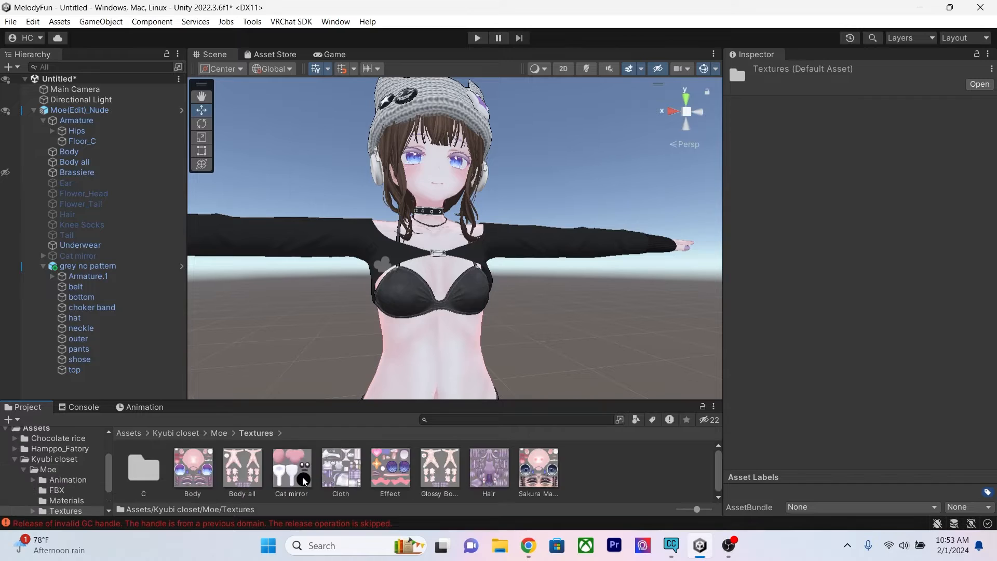
Step: Collapse the avatar's Armature, select the Body object and fold its BlendShapes list
left_click(44, 120)
left_click(95, 130)
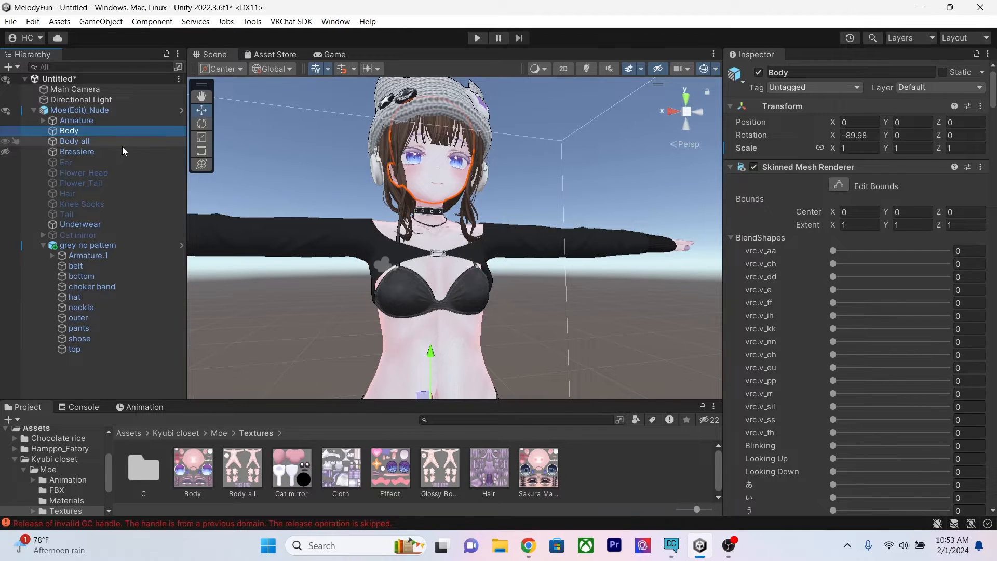
left_click(123, 143)
left_click(98, 131)
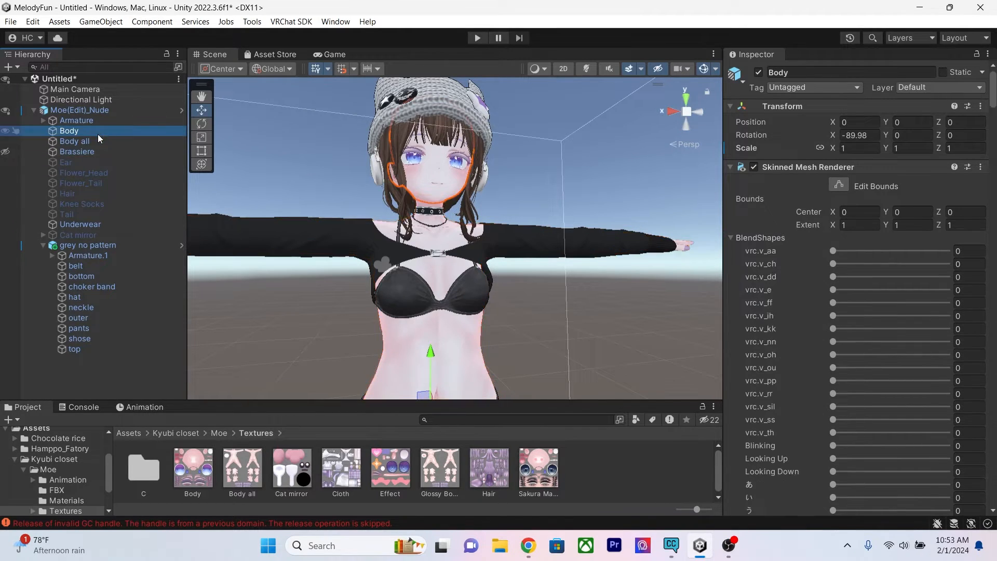
left_click(731, 238)
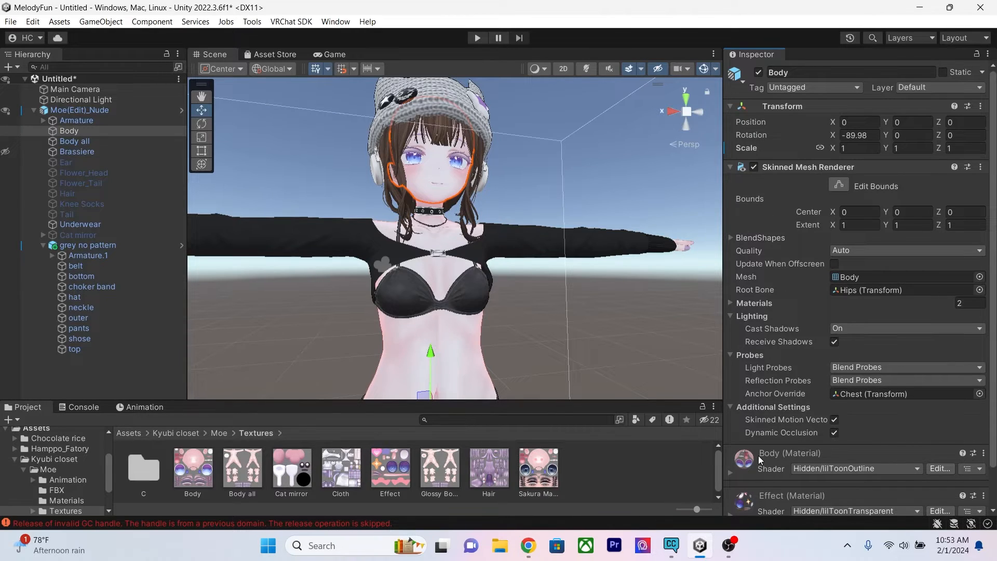
Step: Assign the Sakura texture to the Main Color of the Body material and check the face up close
scroll(799, 427, "down", 2)
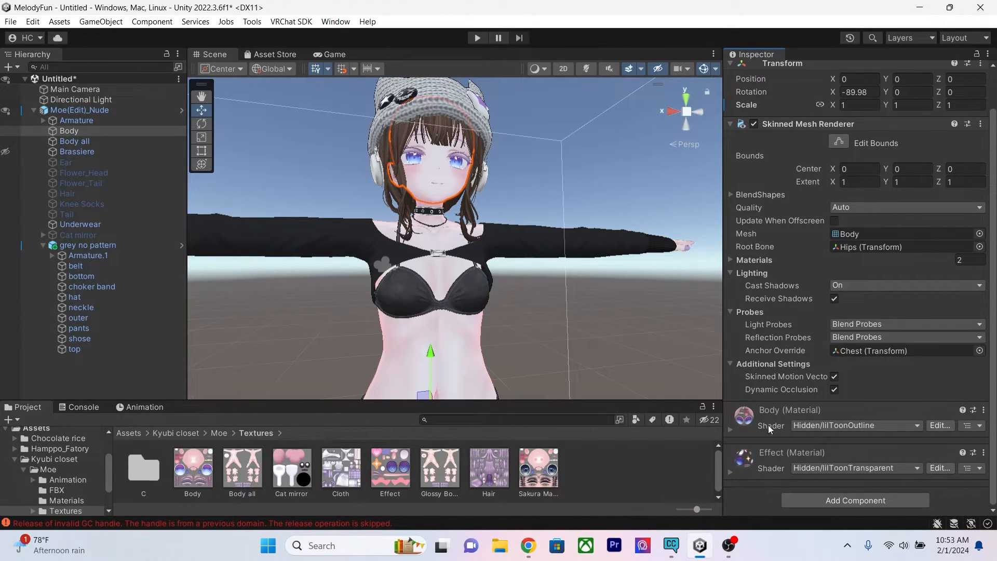
left_click(730, 428)
scroll(773, 412, "down", 8)
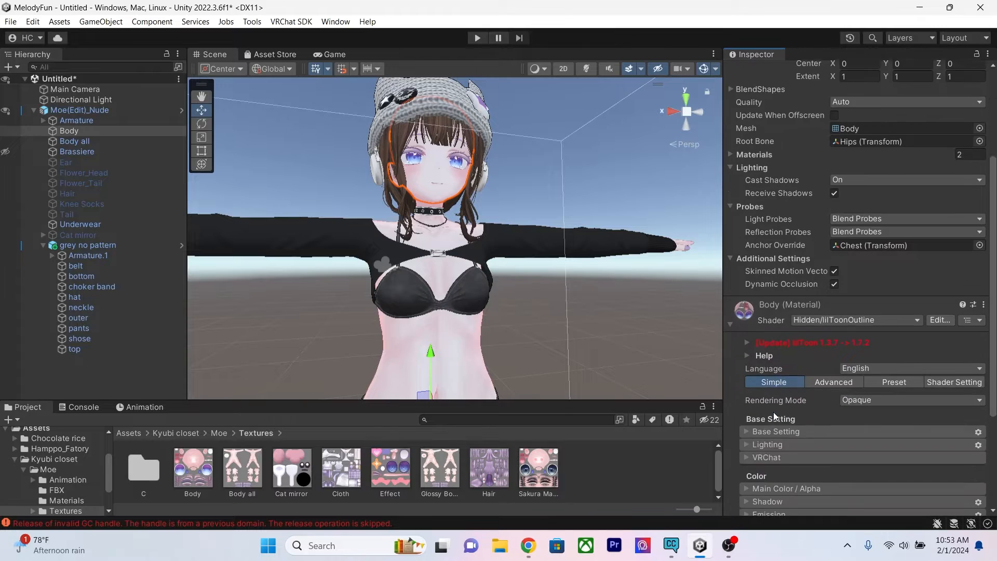
scroll(774, 407, "down", 3)
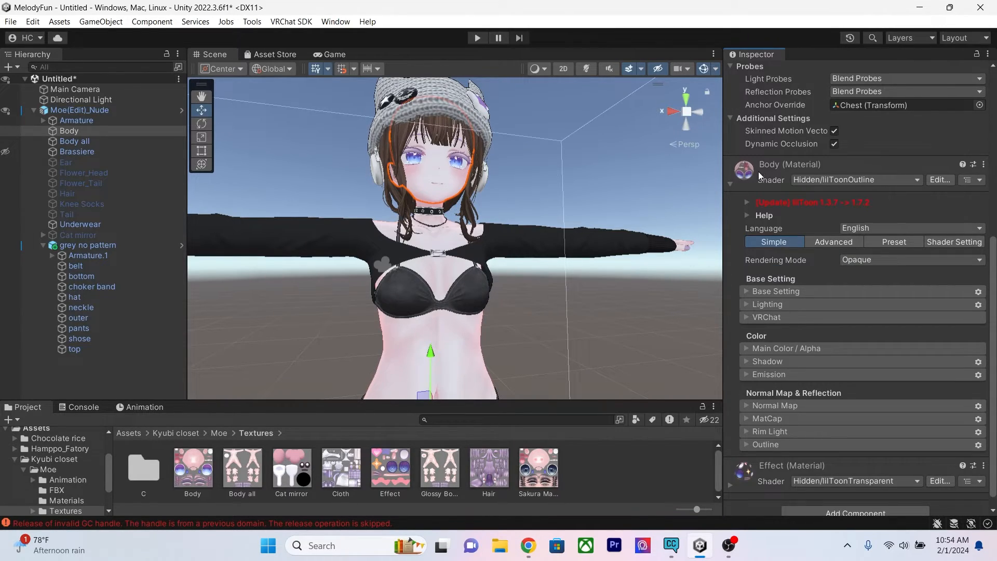
left_click(730, 183)
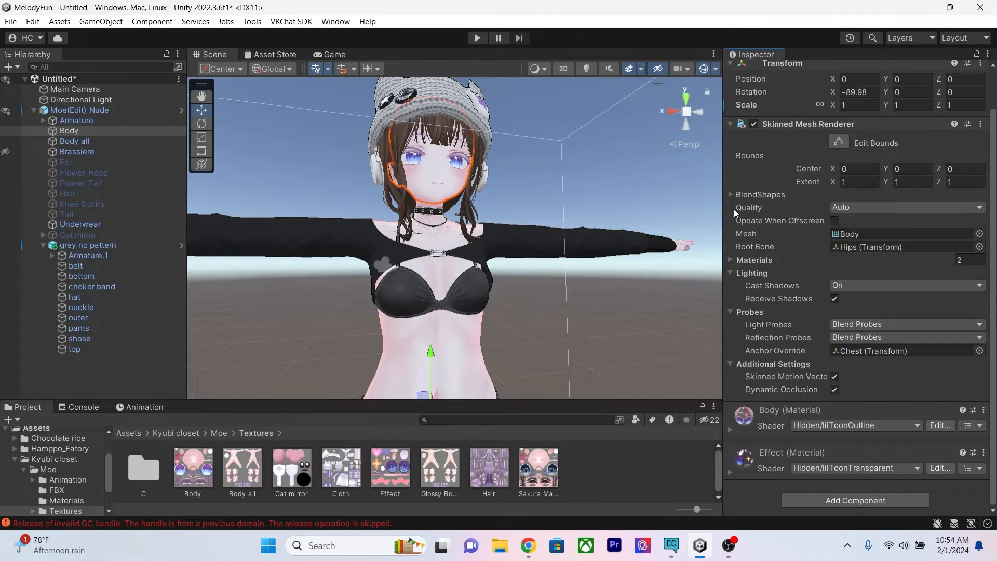
left_click(731, 429)
scroll(737, 416, "down", 5)
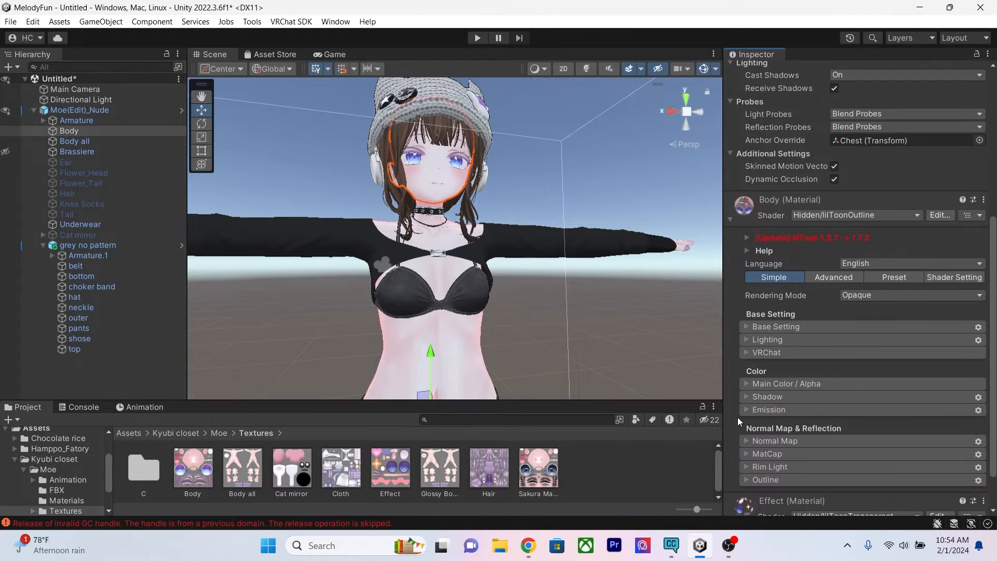
left_click(747, 384)
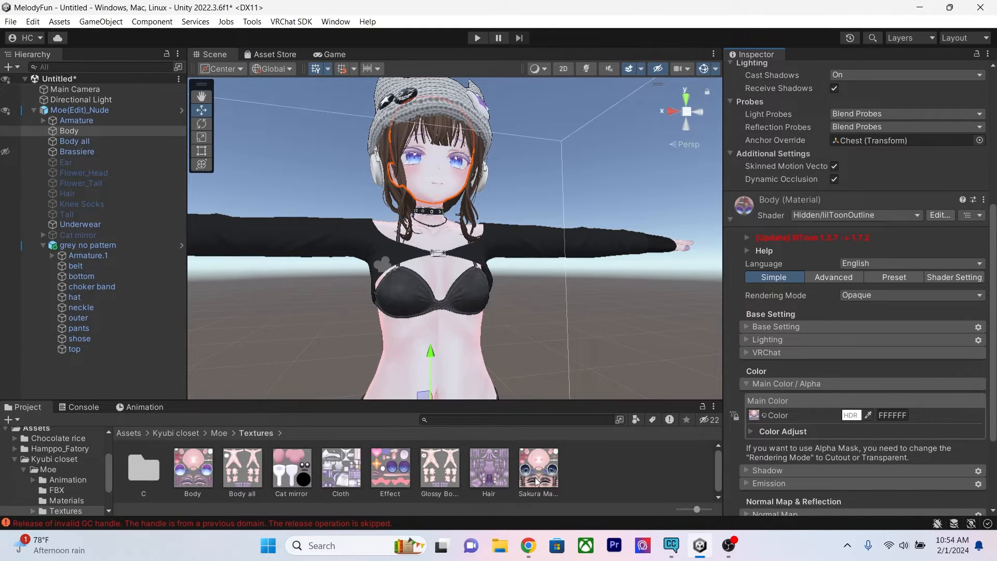
left_click_drag(535, 482, 756, 413)
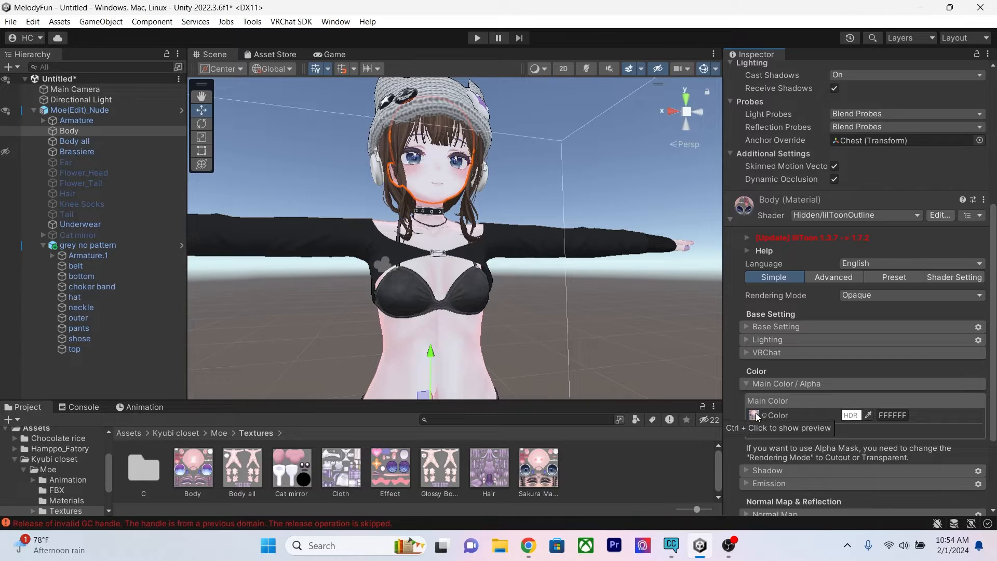
scroll(615, 297, "up", 5)
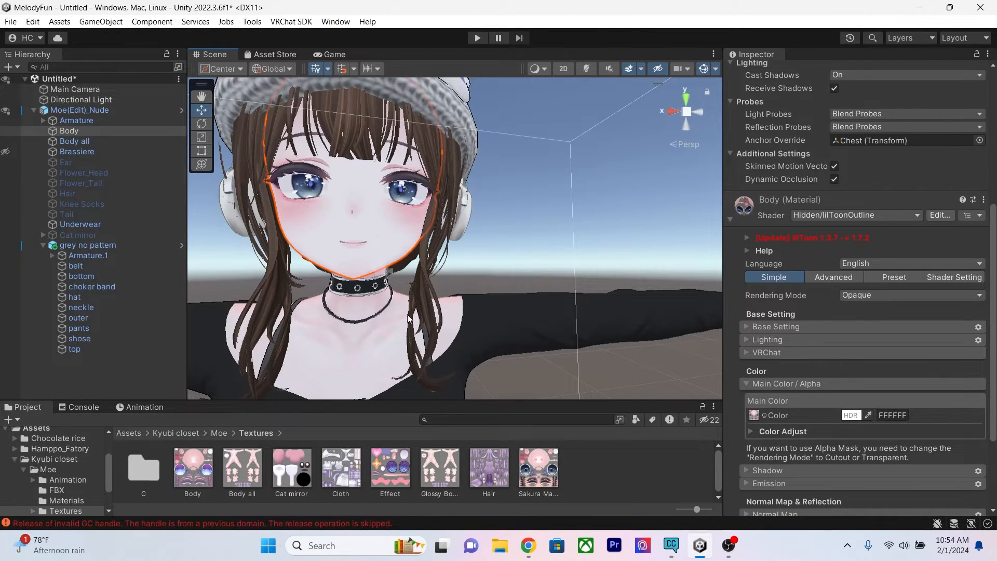
Step: Assign the glossy body texture to the Main Color of the Body all material and check the whole avatar from the front
left_click(60, 140)
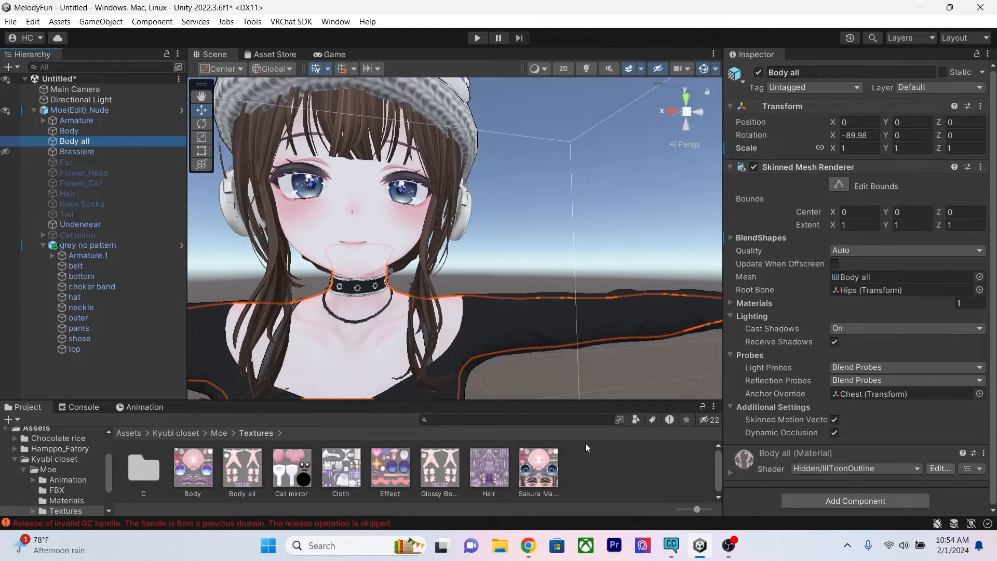
left_click(729, 473)
scroll(765, 436, "down", 6)
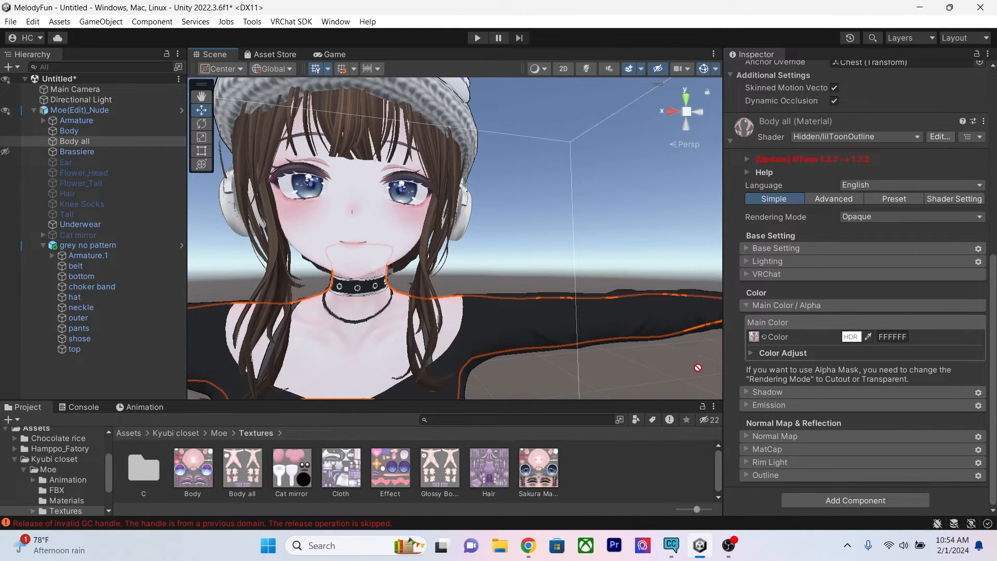
scroll(624, 356, "down", 5)
middle_click_drag(624, 357, 565, 344)
left_click(602, 345)
scroll(609, 350, "up", 3)
scroll(564, 327, "down", 5)
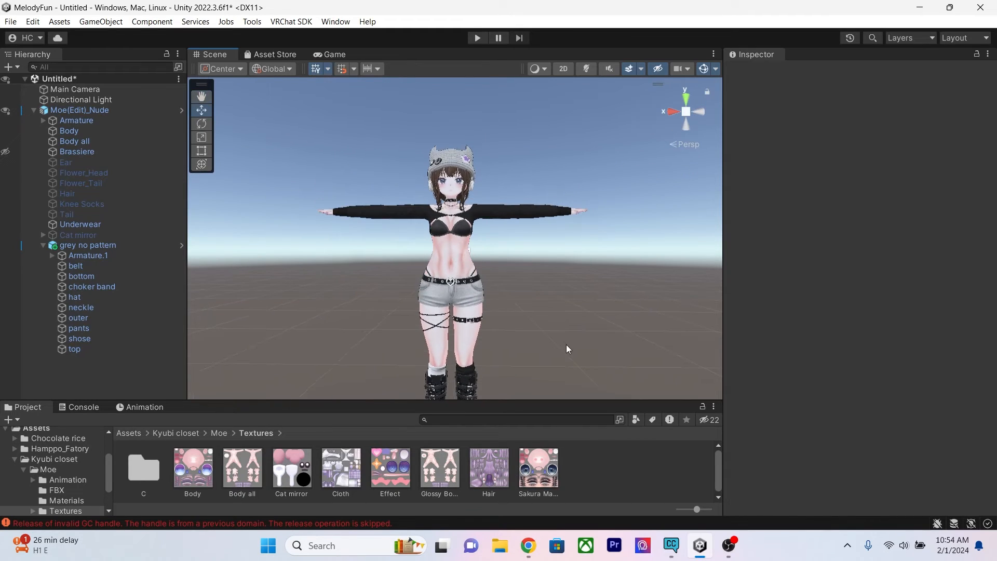
Step: Collapse the grey no pattern outfit and deactivate the avatar's Brassiere object
left_click(42, 245)
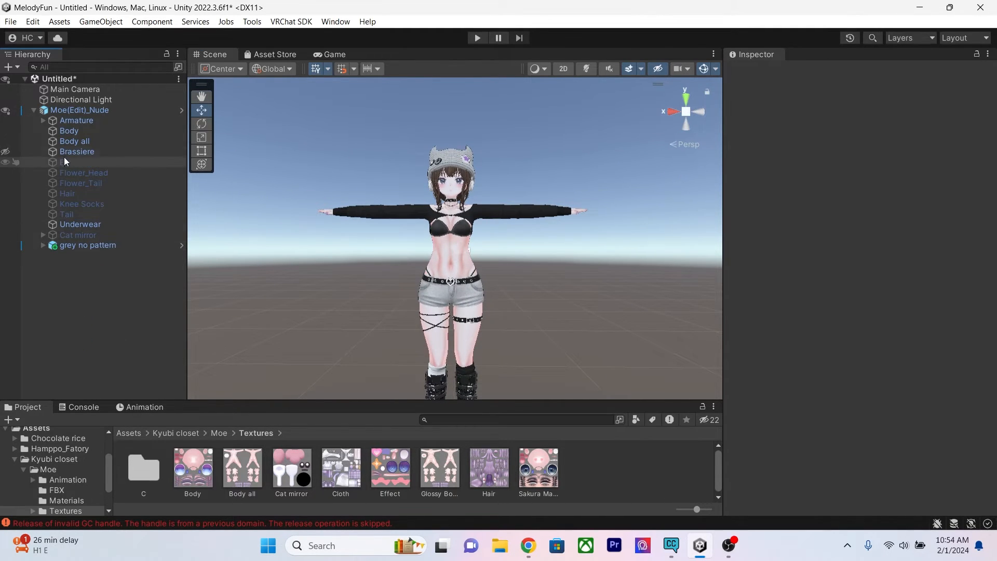
left_click(96, 151)
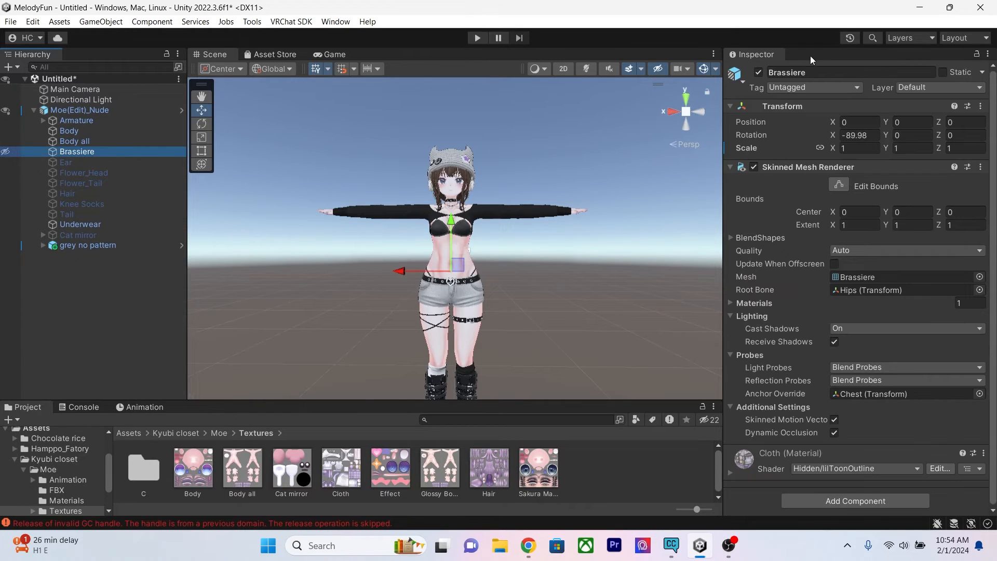
left_click(758, 72)
left_click(771, 90)
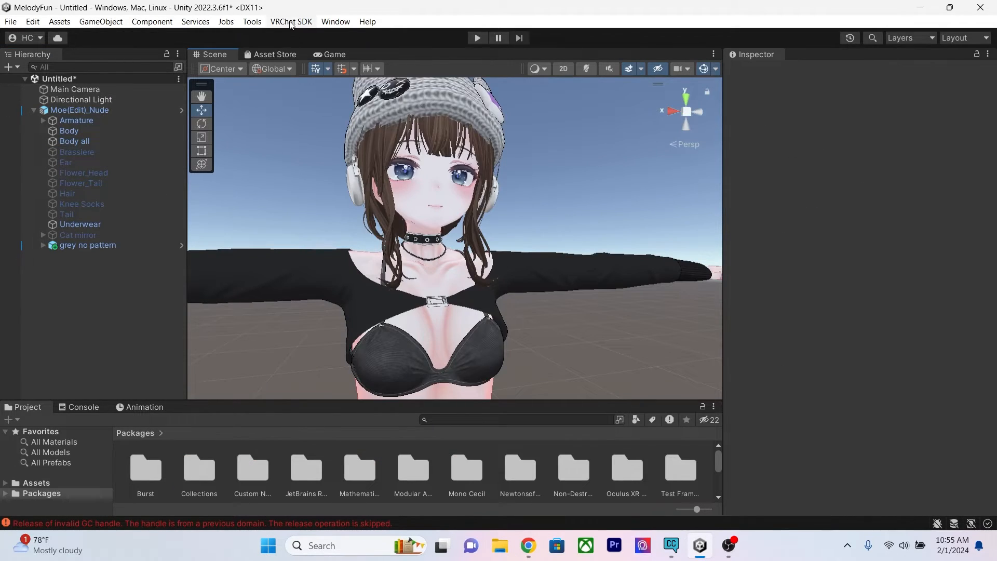
Step: Open the VRChat SDK control panel's Builder page for Moe(Edit)_Nude and look over its avatar settings and validations
left_click(290, 23)
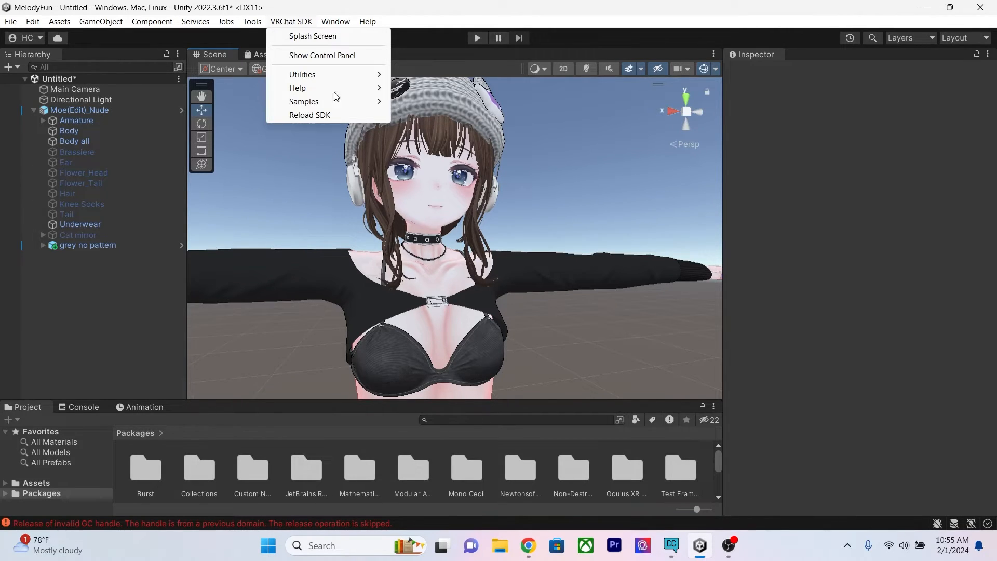
left_click(289, 55)
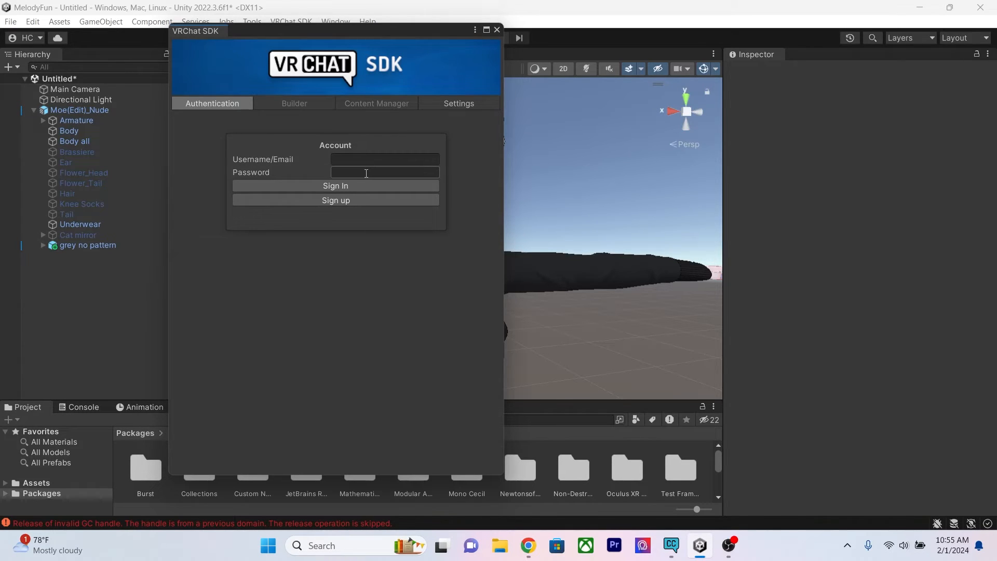
left_click(326, 104)
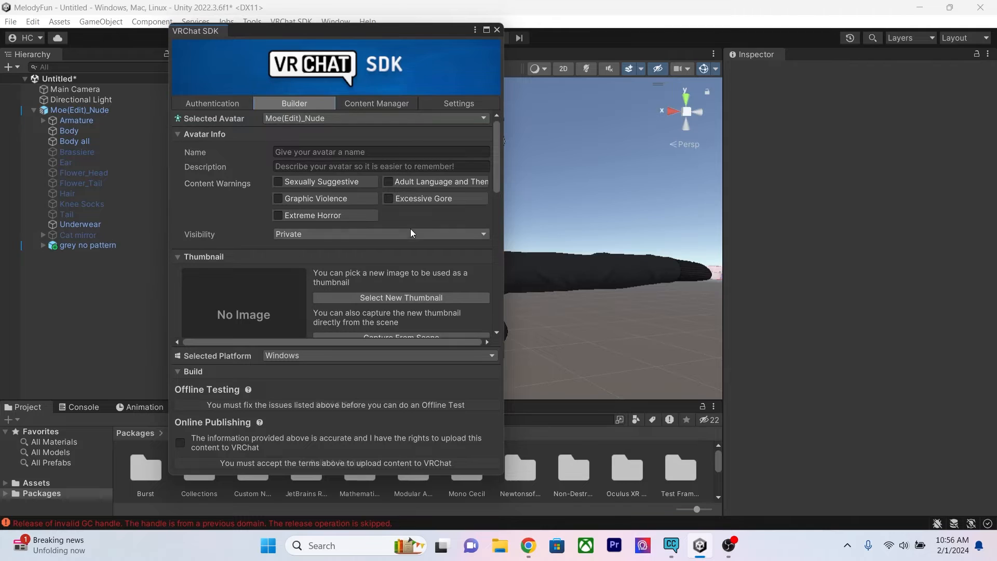
left_click_drag(431, 30, 504, 82)
scroll(469, 273, "down", 10)
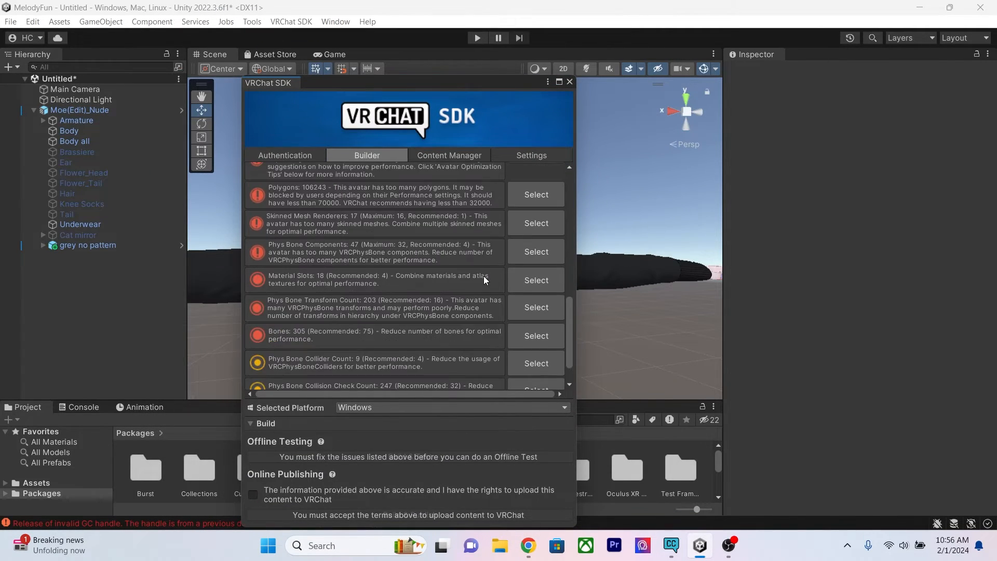
scroll(484, 275, "up", 6)
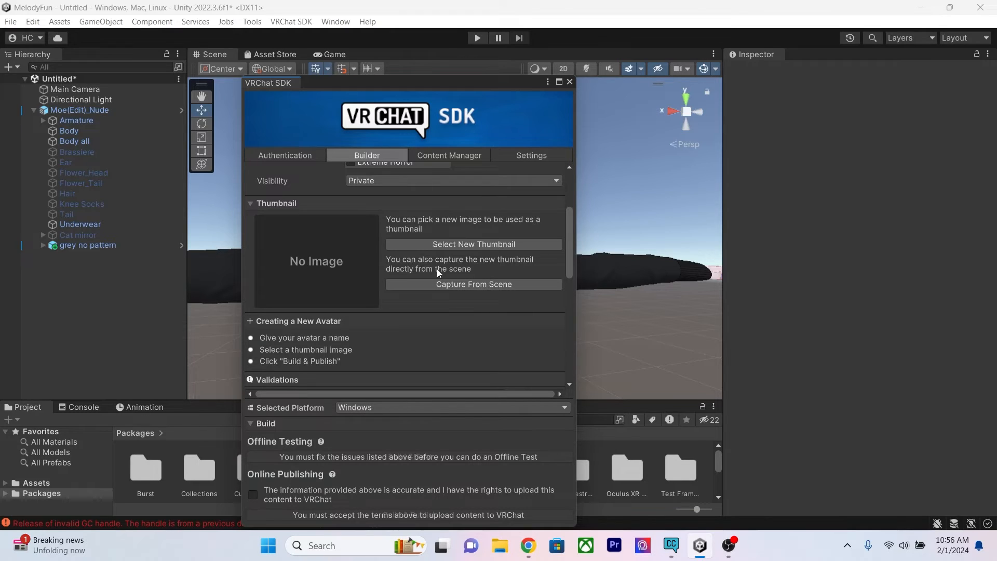
left_click_drag(483, 85, 386, 71)
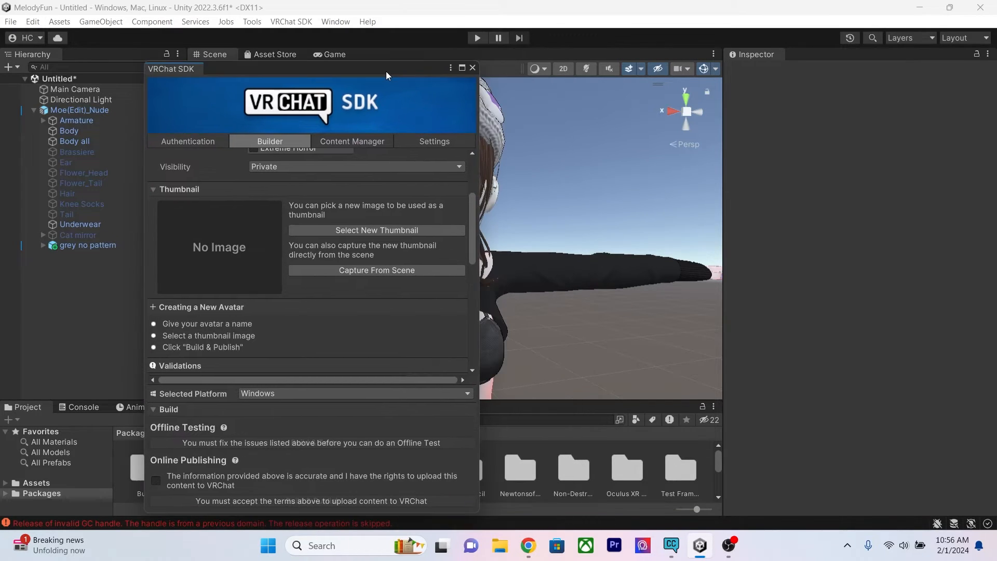
Step: Name the avatar Cookie in its Avatar Info
scroll(312, 284, "up", 4)
left_click(330, 192)
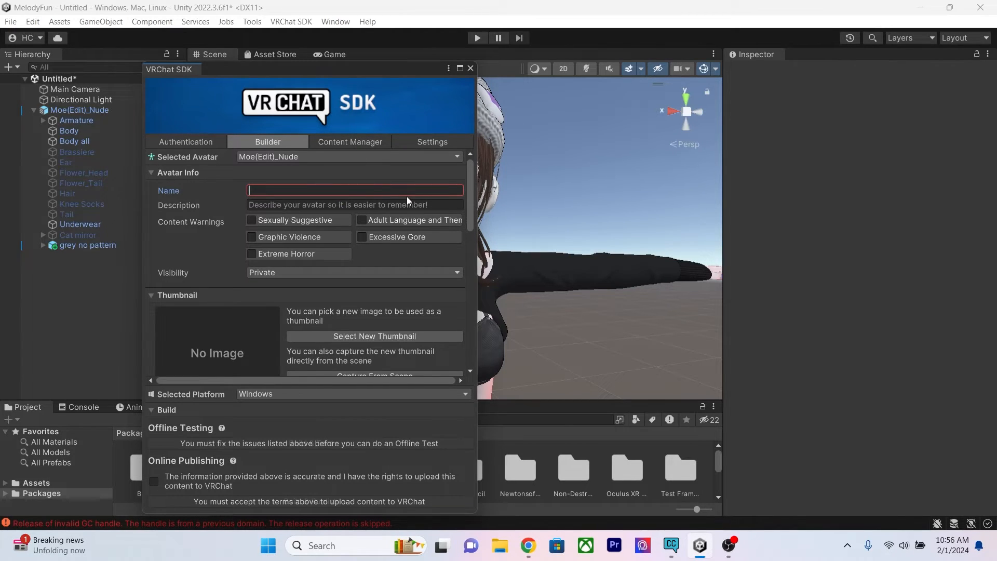
type("Cookie")
scroll(385, 280, "down", 3)
scroll(306, 235, "up", 3)
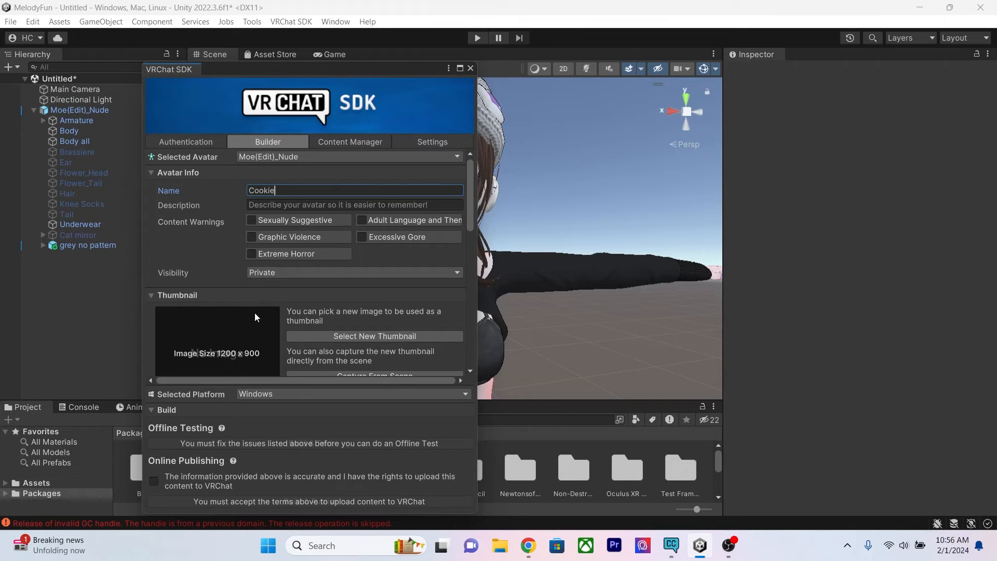
Step: Start a thumbnail capture from the scene with a white filled background and post-processing enabled
scroll(189, 338, "down", 2)
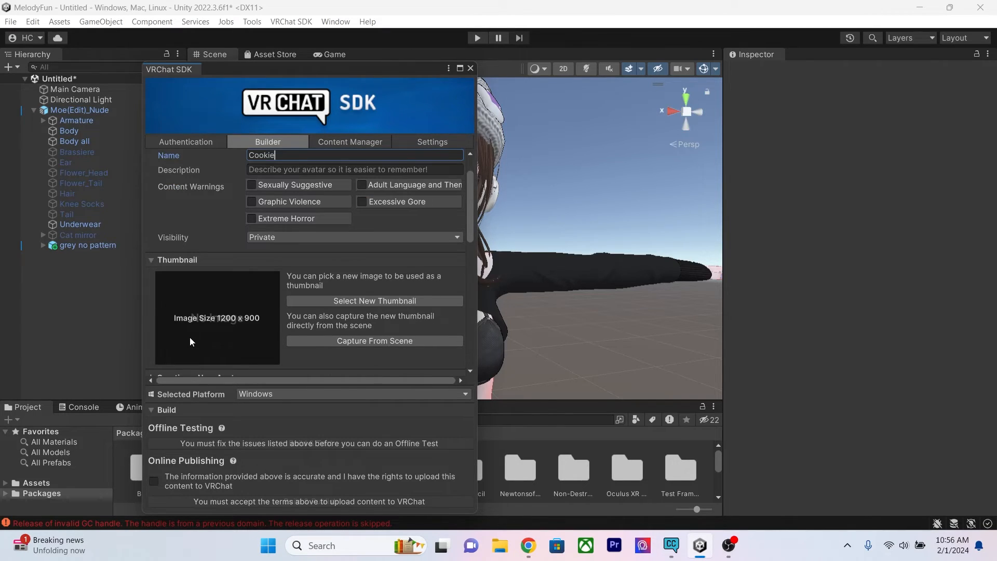
left_click(386, 341)
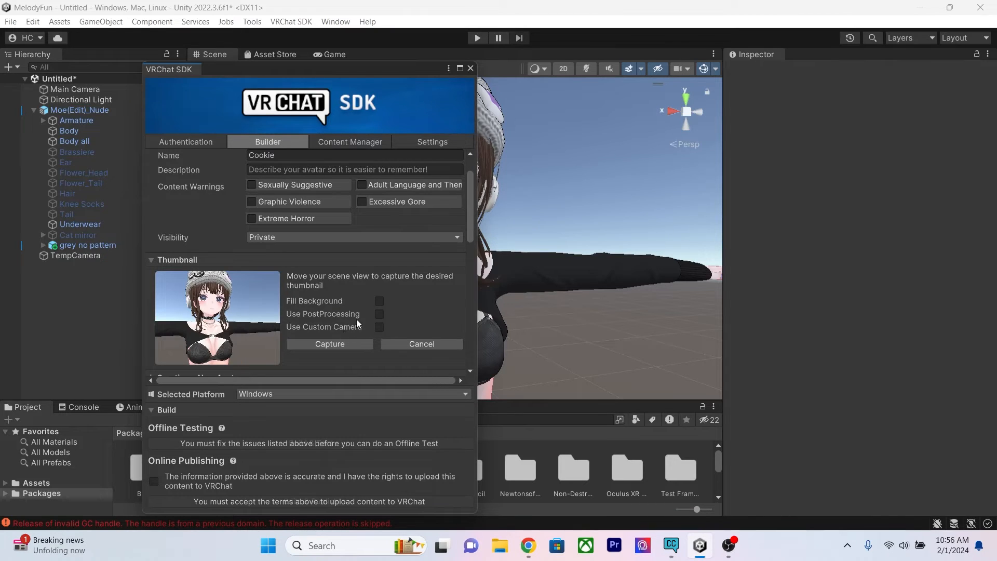
left_click(379, 301)
left_click(425, 315)
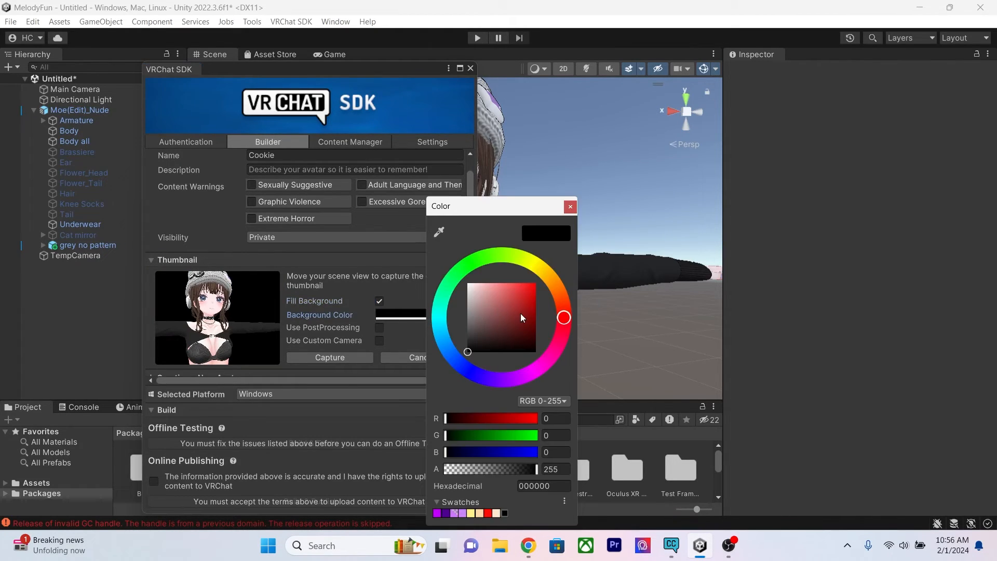
left_click_drag(520, 313, 410, 244)
left_click(570, 206)
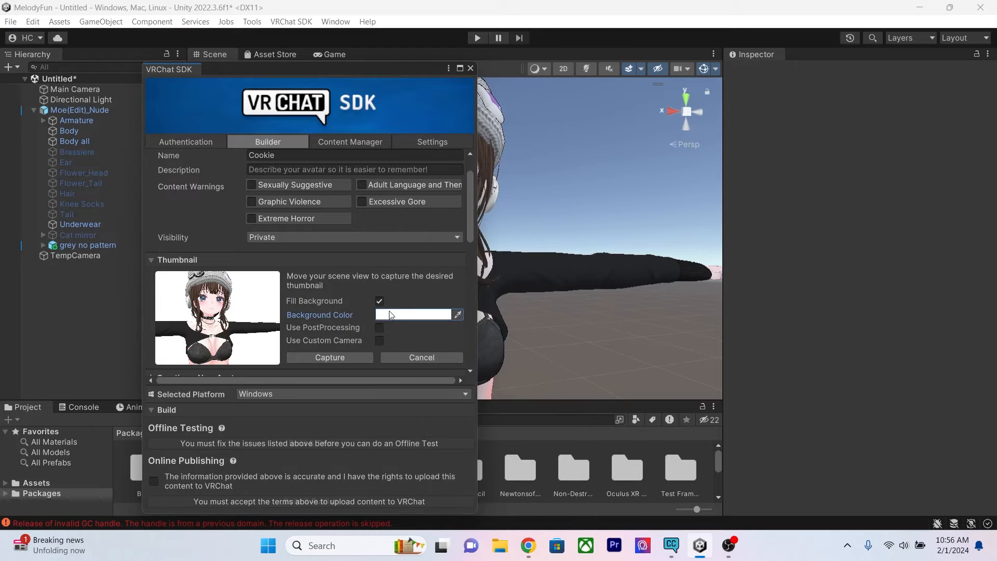
left_click(380, 327)
Step: Frame the avatar's face and hat up close in the scene view and capture the thumbnail
middle_click_drag(542, 284, 563, 299)
scroll(591, 299, "up", 5)
right_click_drag(591, 299, 605, 307)
mouse_move(605, 306)
middle_mouse_down()
mouse_move(592, 310)
mouse_move(620, 309)
middle_mouse_up()
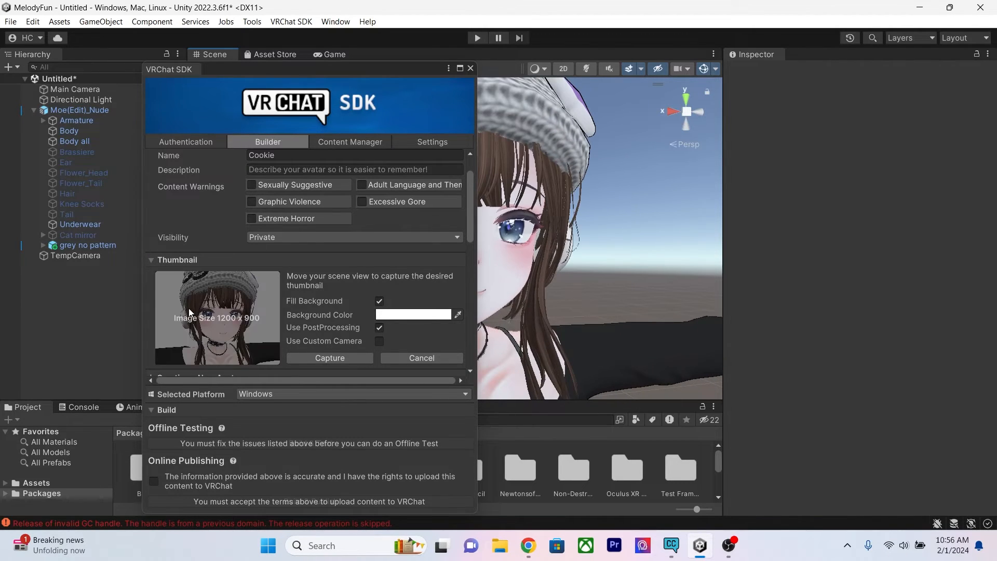
left_click(328, 357)
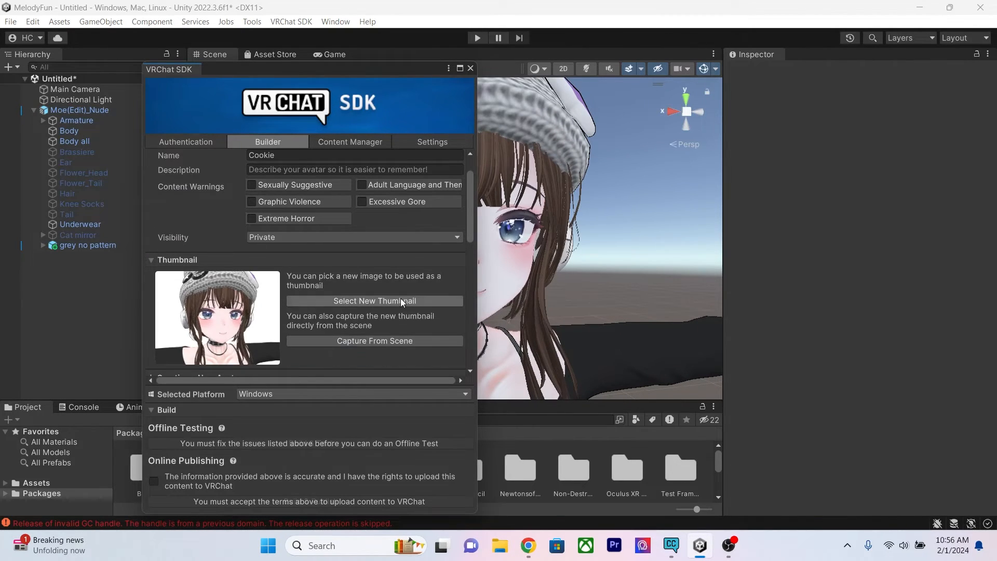
Step: Auto-fix the validation issue about mipmapped textures without Streaming Mip Maps
scroll(355, 305, "down", 5)
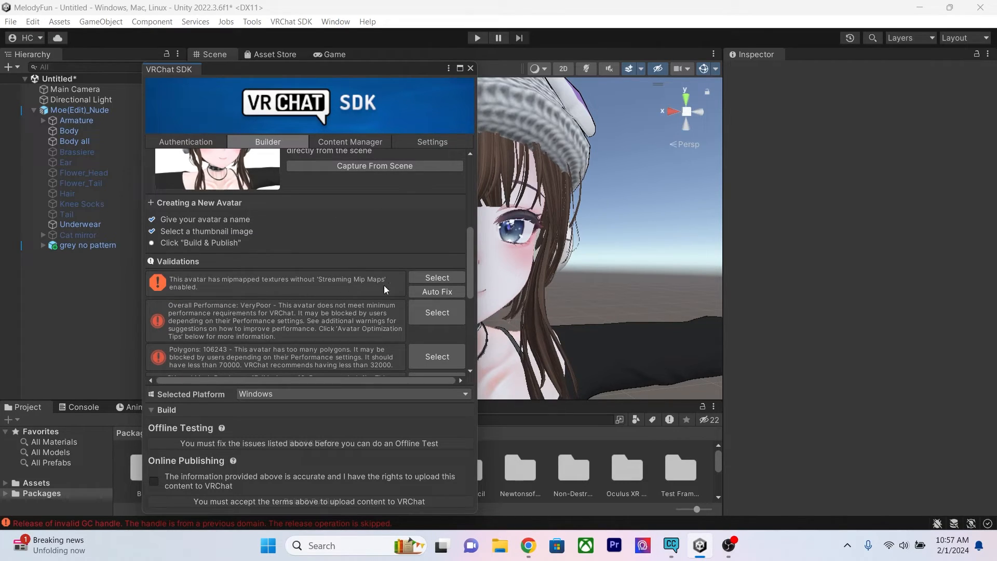
left_click(439, 291)
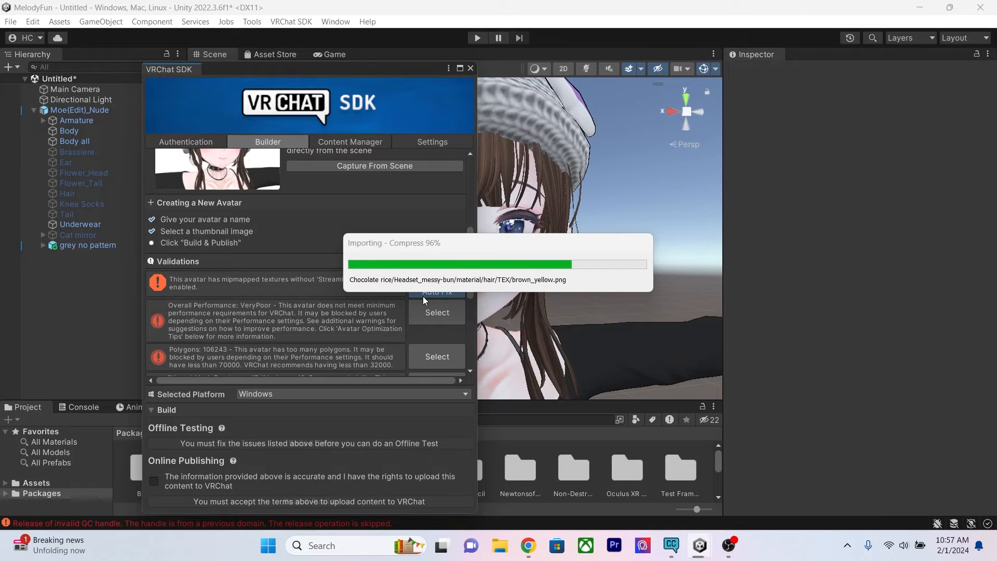
scroll(358, 287, "down", 5)
scroll(336, 285, "down", 3)
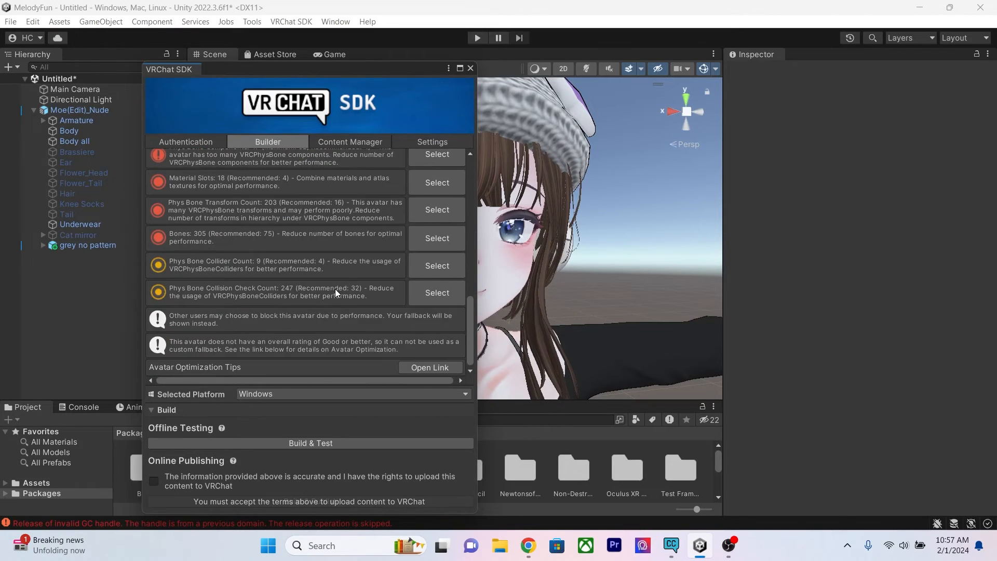
Step: Review the remaining performance validations for polygons, skinned meshes, Phys Bones, material slots and bones
scroll(335, 289, "up", 7)
scroll(335, 289, "down", 1)
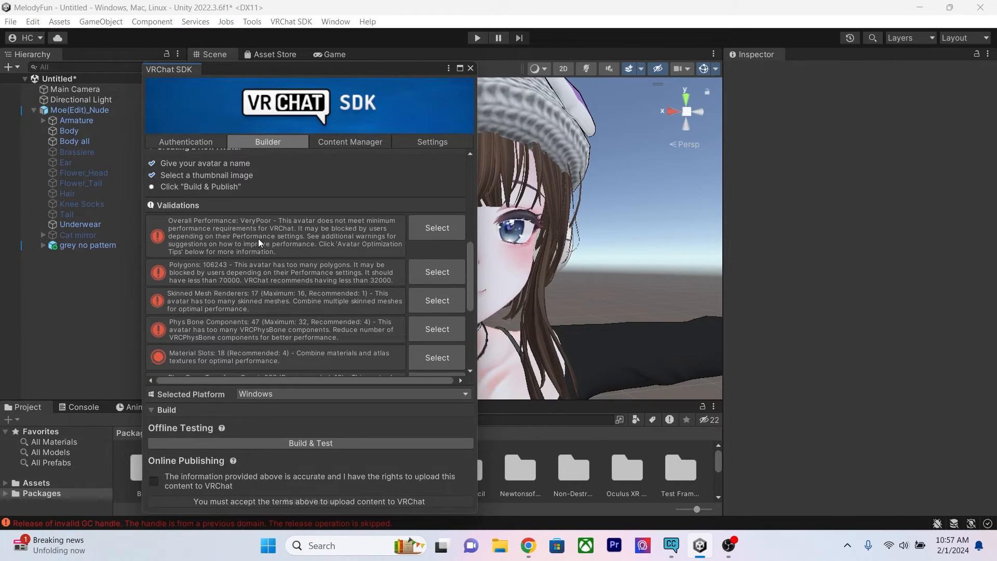
scroll(259, 244, "down", 5)
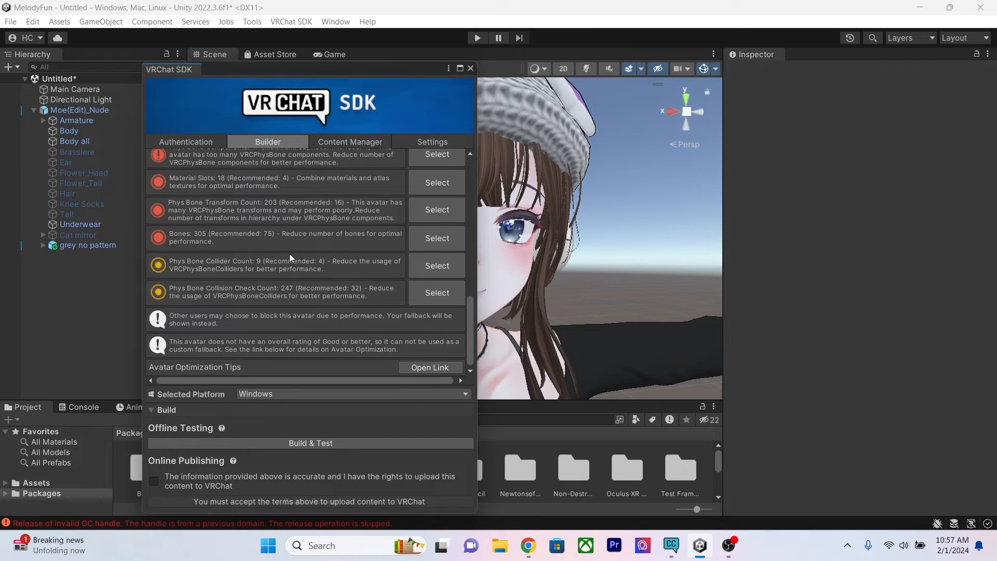
scroll(275, 259, "up", 12)
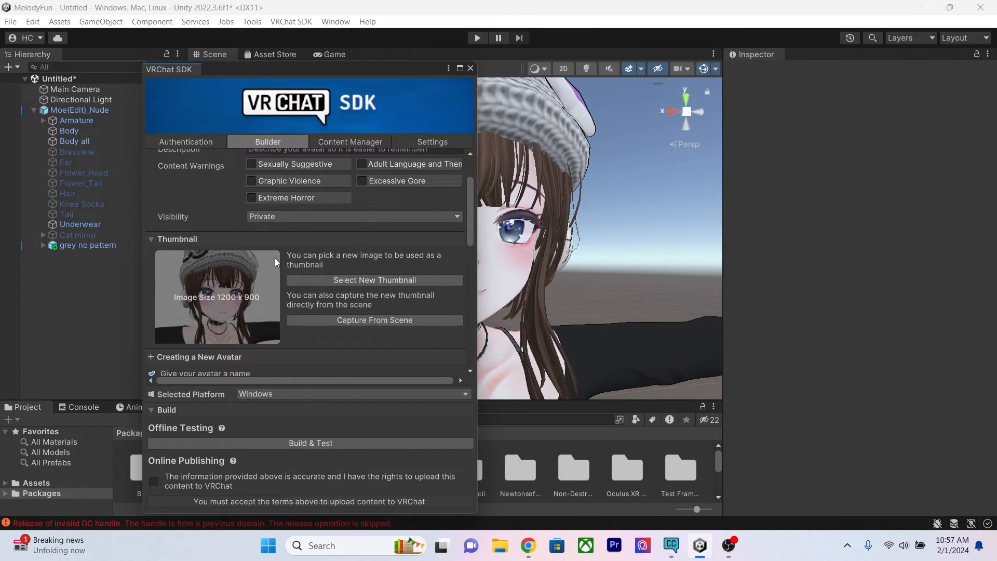
scroll(271, 261, "down", 6)
scroll(259, 262, "down", 5)
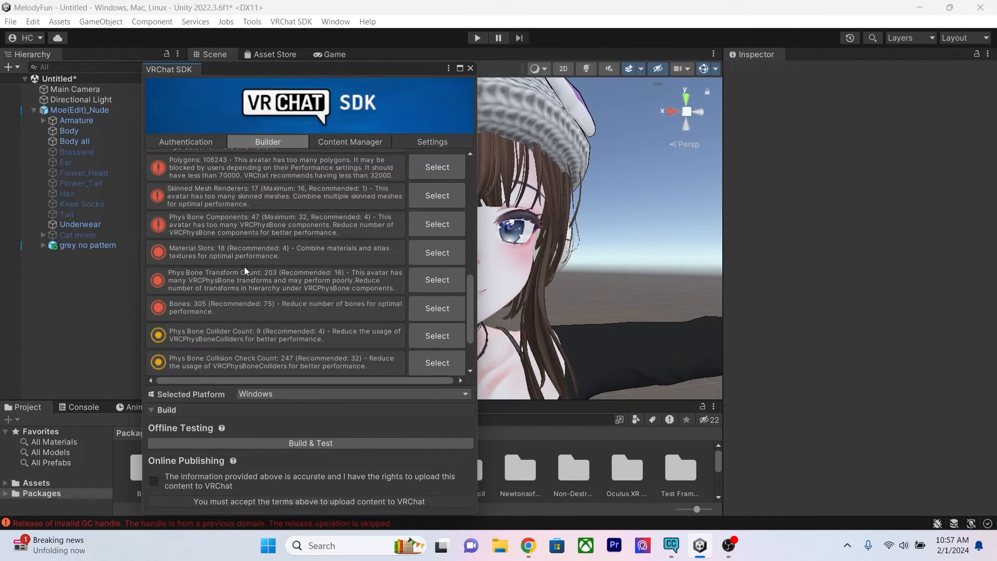
scroll(245, 269, "up", 3)
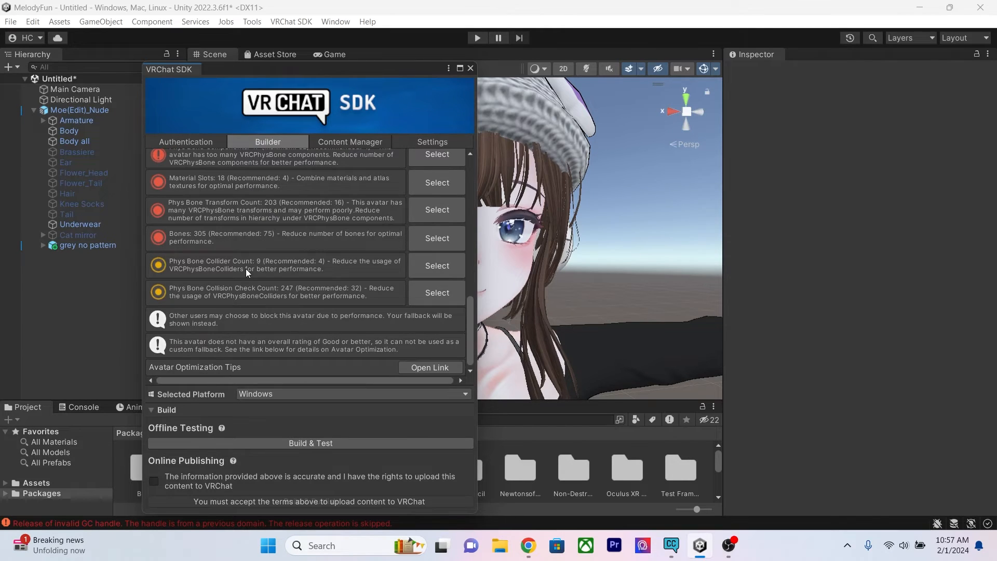
scroll(245, 273, "up", 3)
scroll(245, 276, "down", 5)
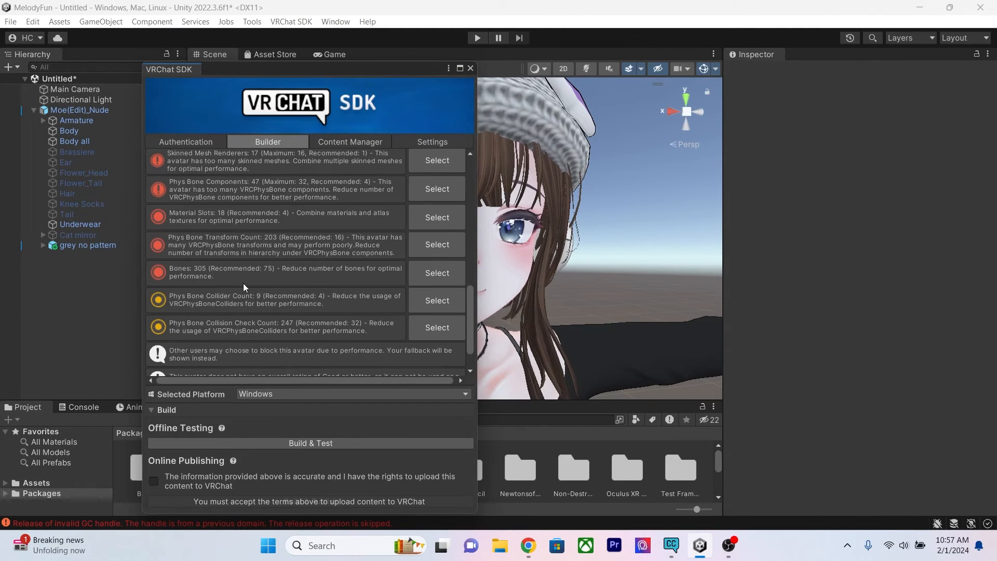
scroll(303, 221, "up", 5)
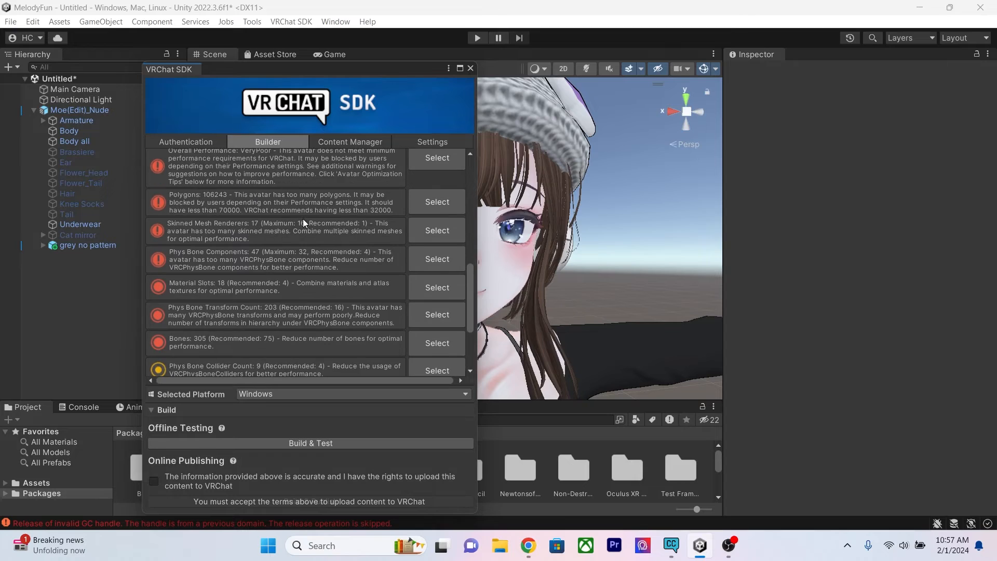
Step: Confirm the rights to upload the content and build and publish the avatar for Windows
scroll(304, 223, "down", 6)
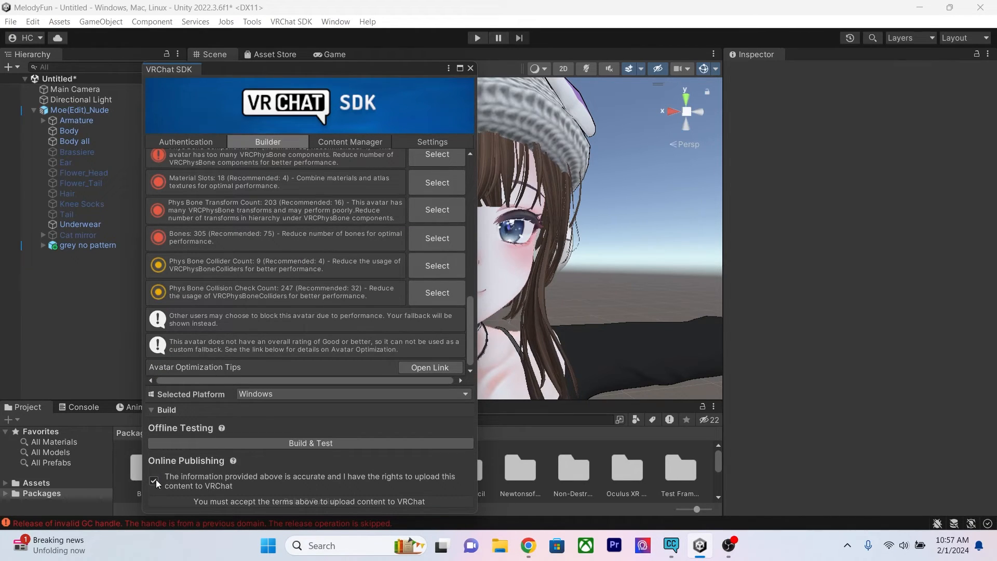
left_click(275, 499)
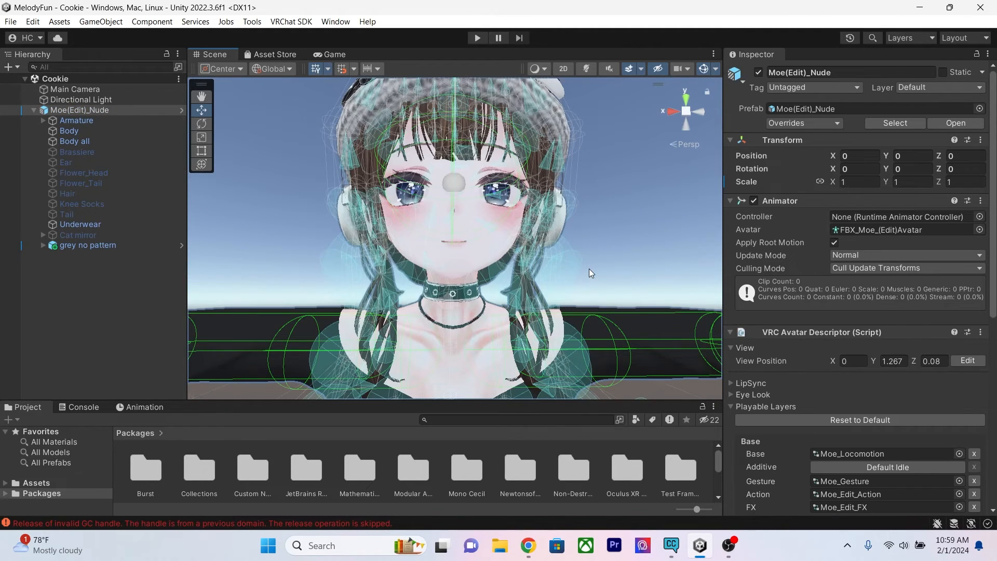
Step: Select the avatar's Body mesh and expand its list of blend shapes
scroll(588, 280, "up", 3)
middle_click_drag(589, 294, 593, 294)
scroll(473, 254, "down", 5)
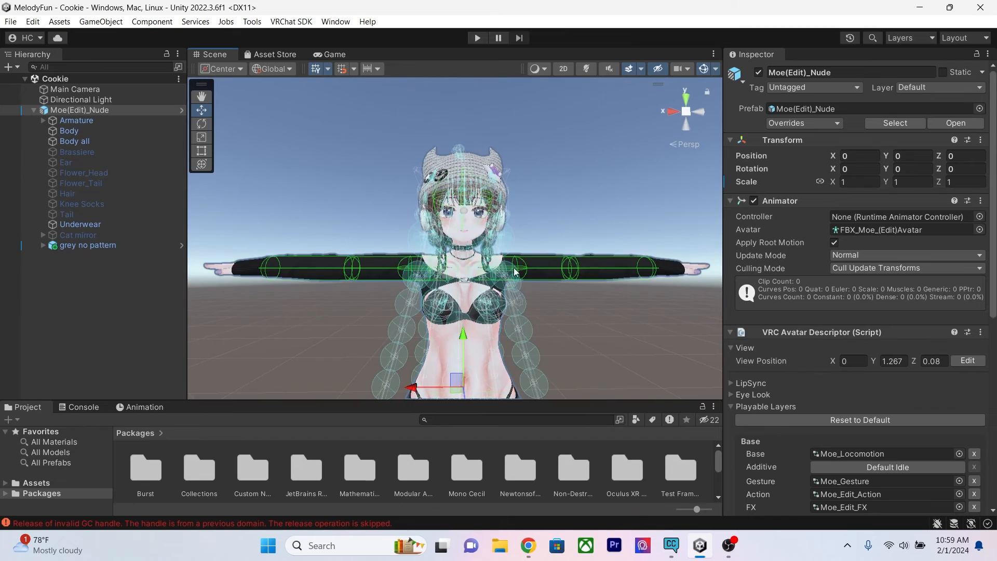
double_click(106, 130)
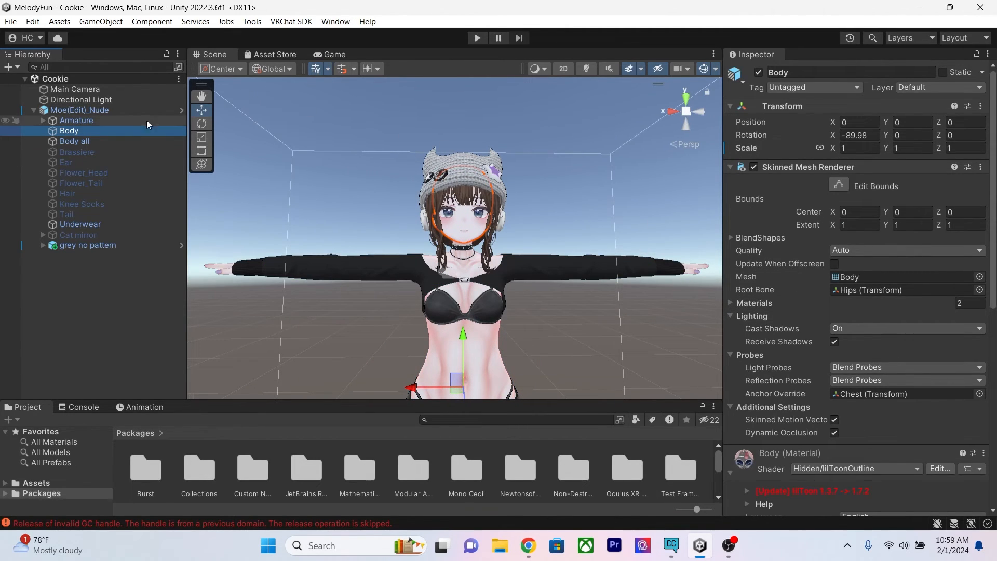
left_click(126, 143)
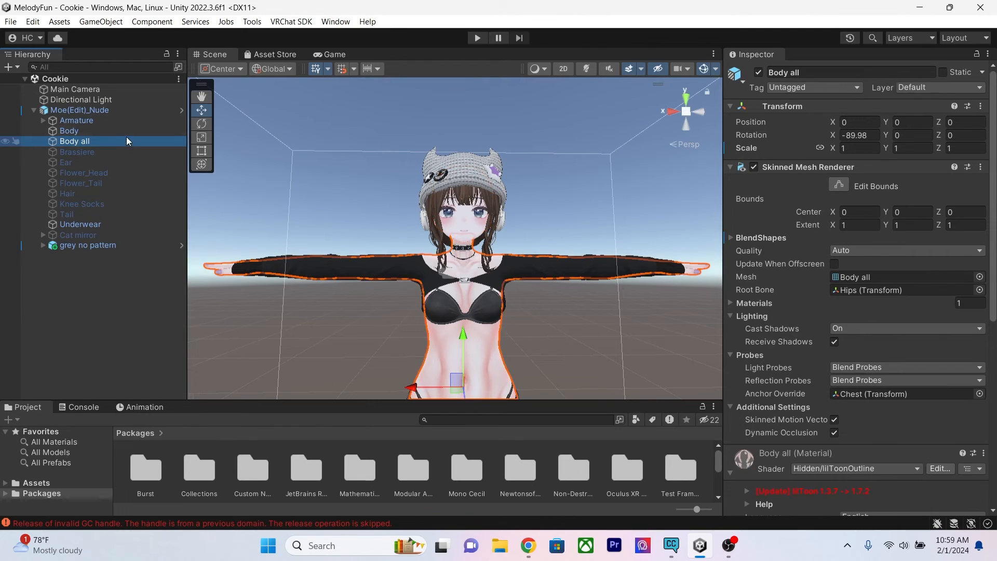
left_click(127, 133)
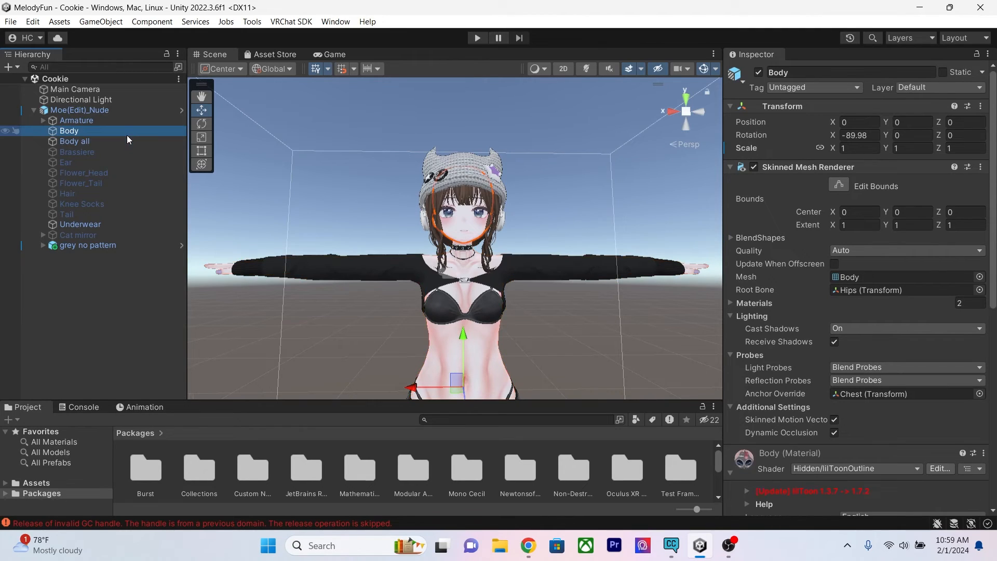
left_click(732, 237)
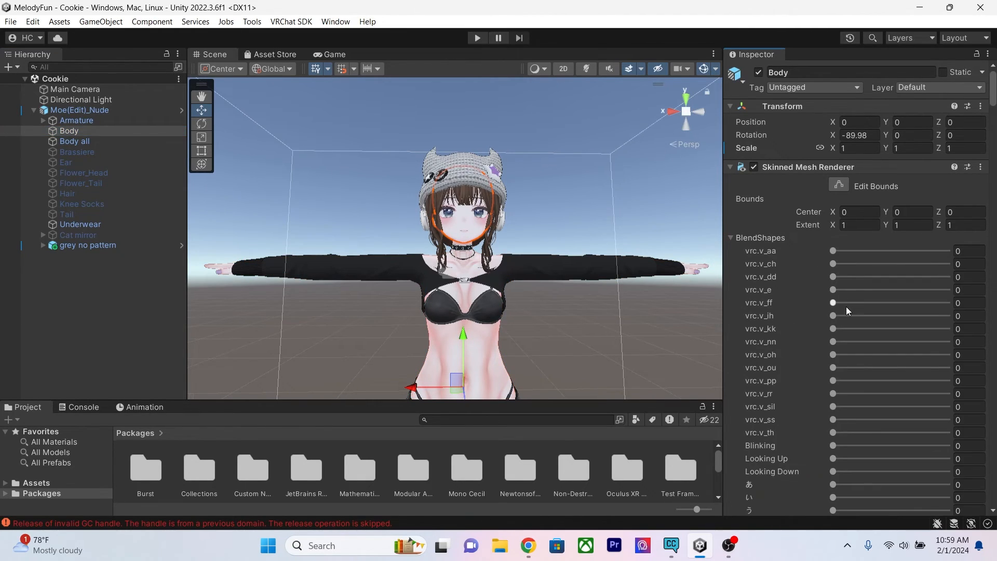
Step: Look through the Body mesh's blend shapes, including the eye, mouth, Eyebrow, Option and MMD groups
scroll(845, 306, "down", 15)
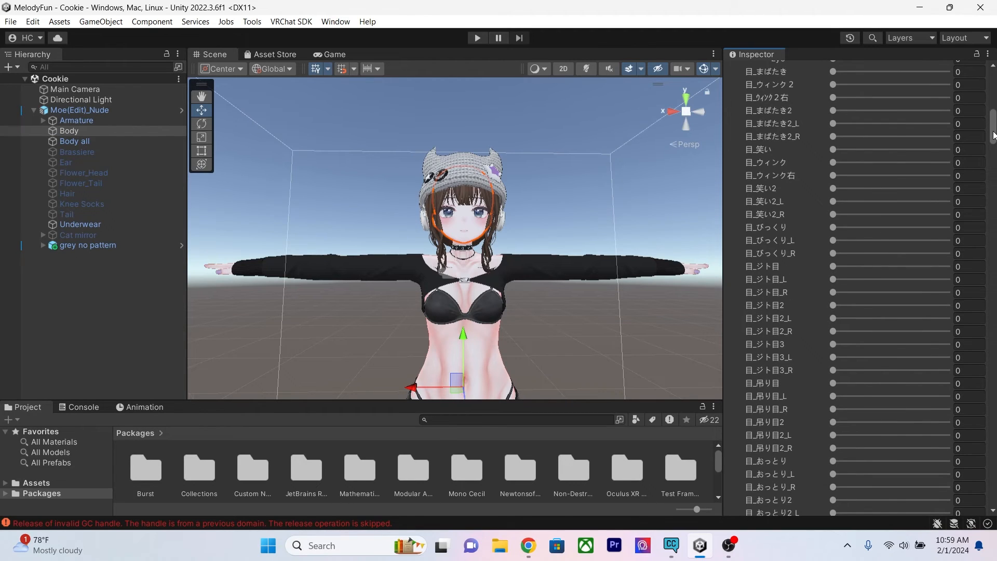
scroll(980, 305, "down", 15)
scroll(981, 305, "down", 15)
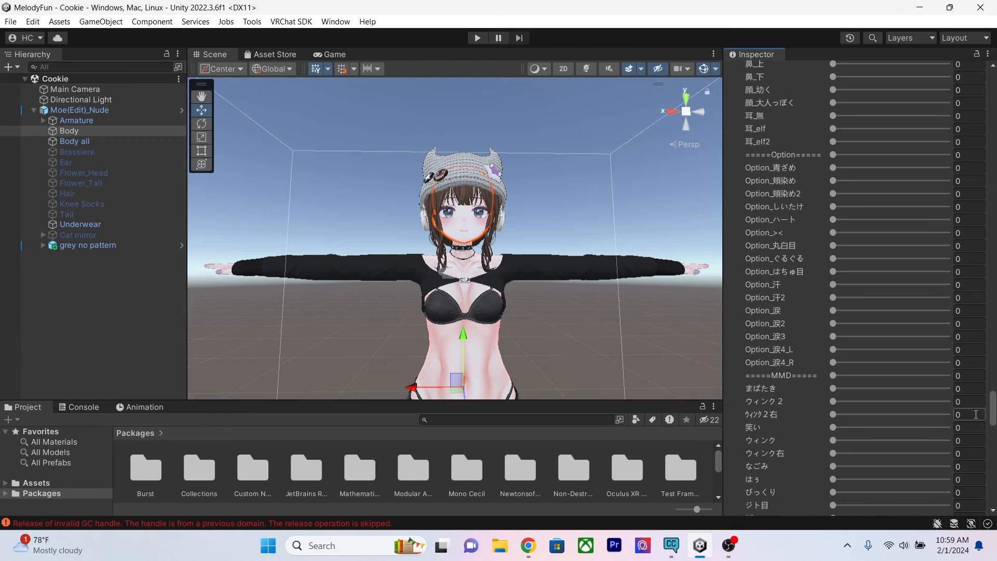
scroll(975, 414, "up", 15)
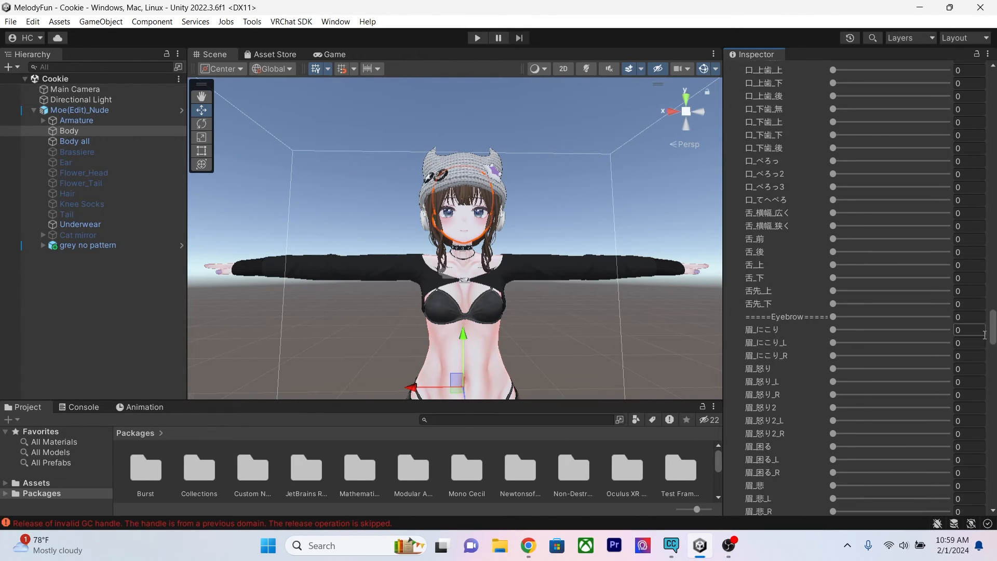
scroll(775, 292, "down", 2)
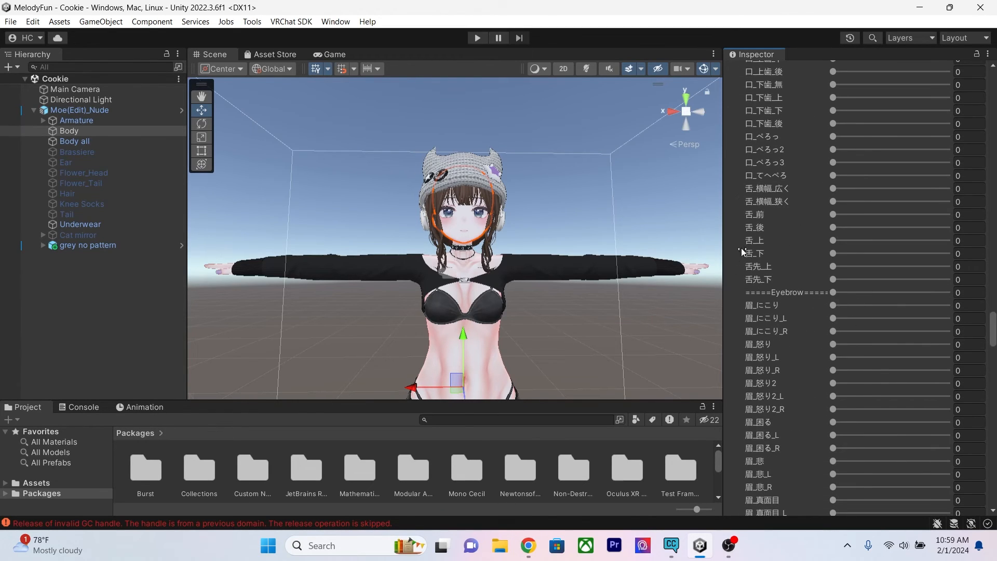
scroll(474, 205, "up", 8)
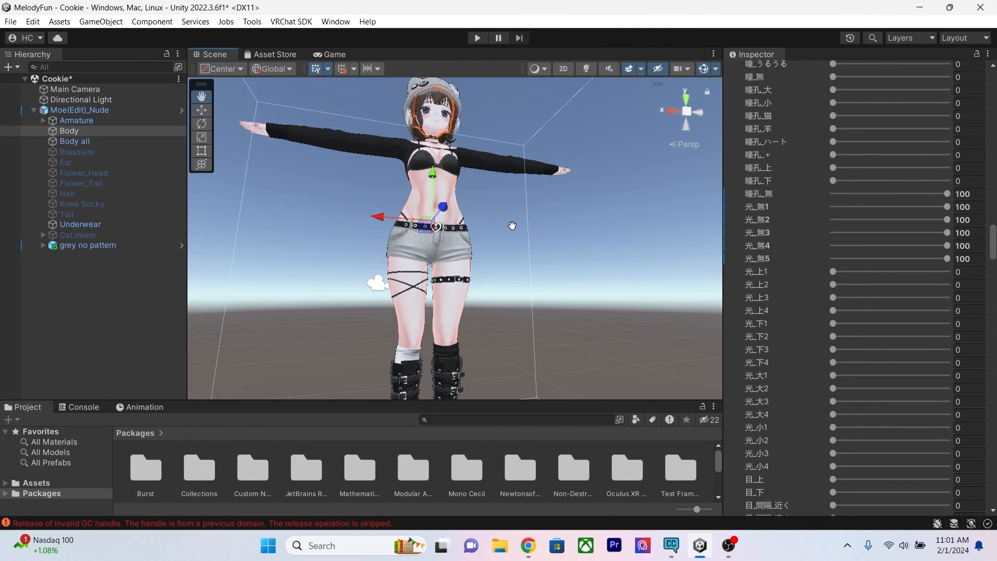
Step: Examine the avatar's face and eyes up close from the front
scroll(528, 286, "up", 5)
key("e")
right_click_drag(528, 286, 455, 283)
key("w")
scroll(524, 304, "up", 1)
key("e")
key("w")
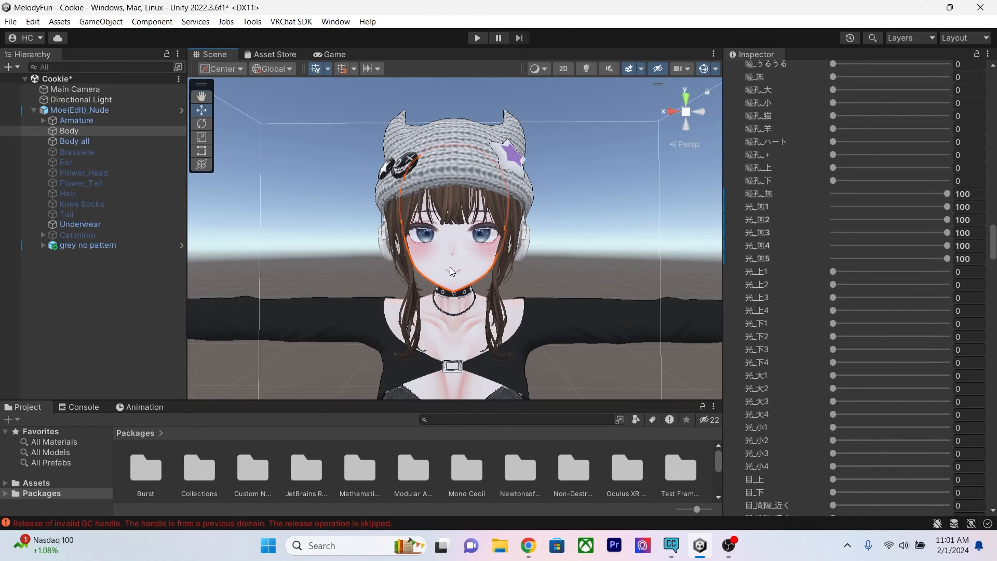
Step: Reopen the VRChat SDK control panel and publish the avatar with the edited face for Windows
left_click(290, 21)
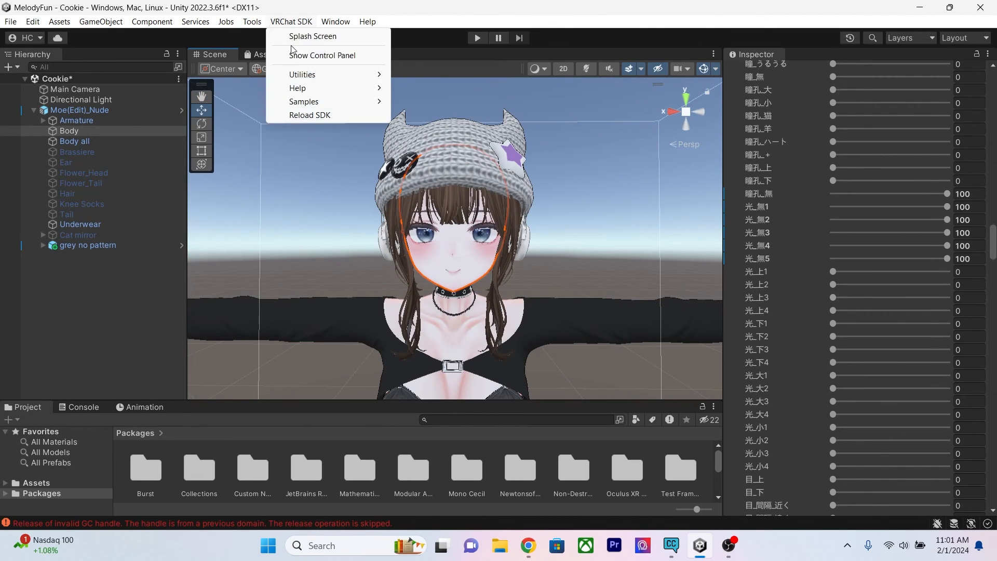
left_click(297, 57)
scroll(116, 291, "down", 10)
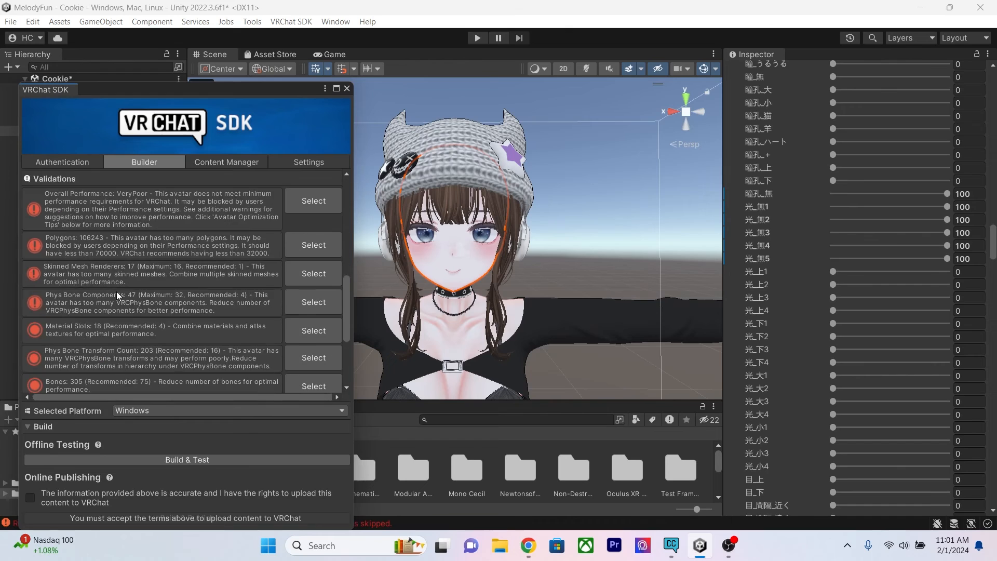
left_click(123, 518)
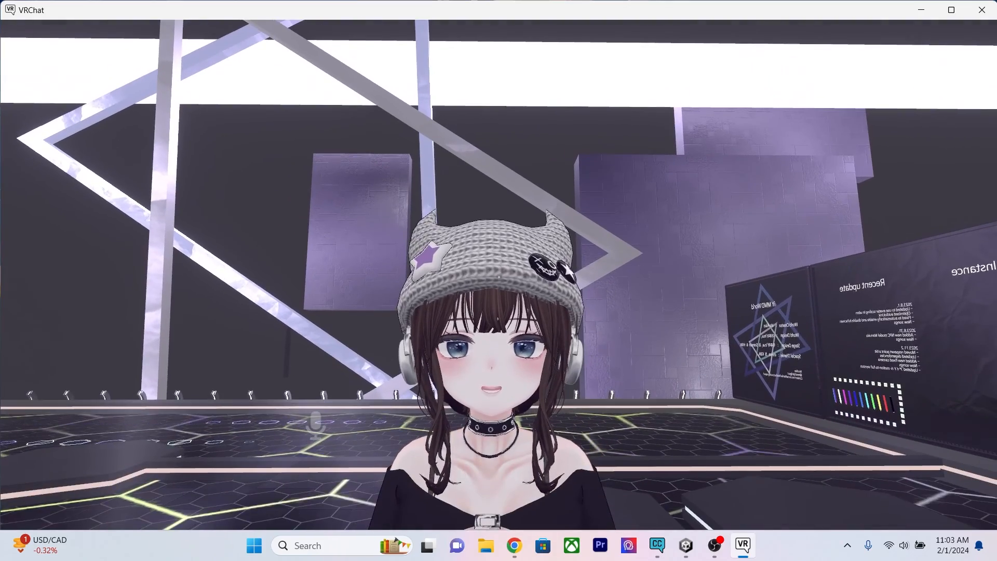
key("s")
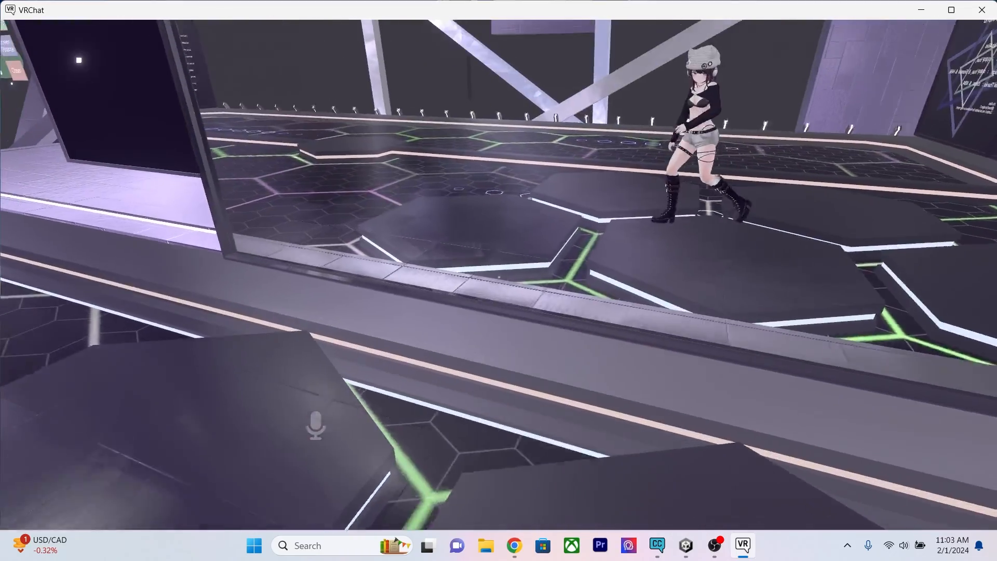
key("w")
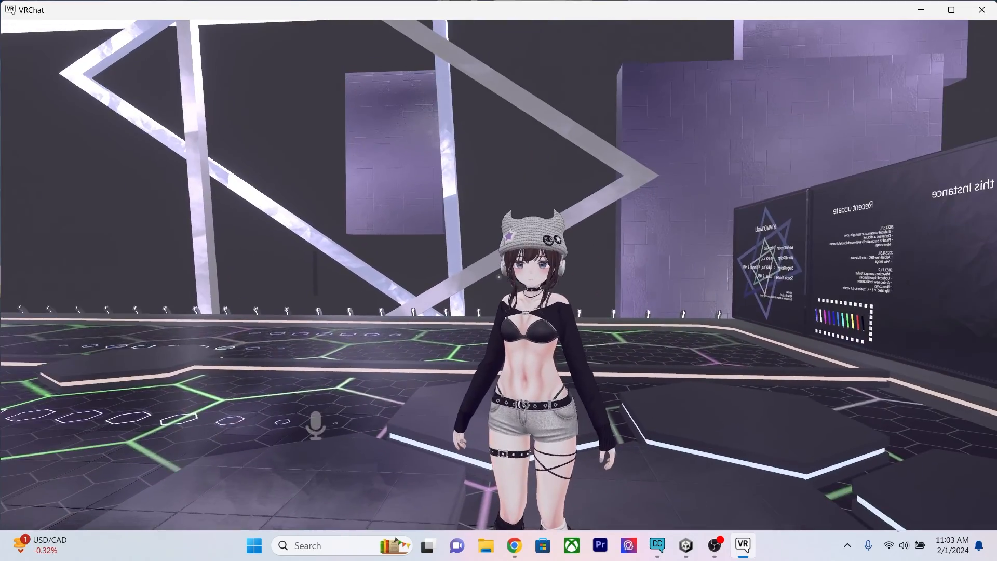
key("shift+F3")
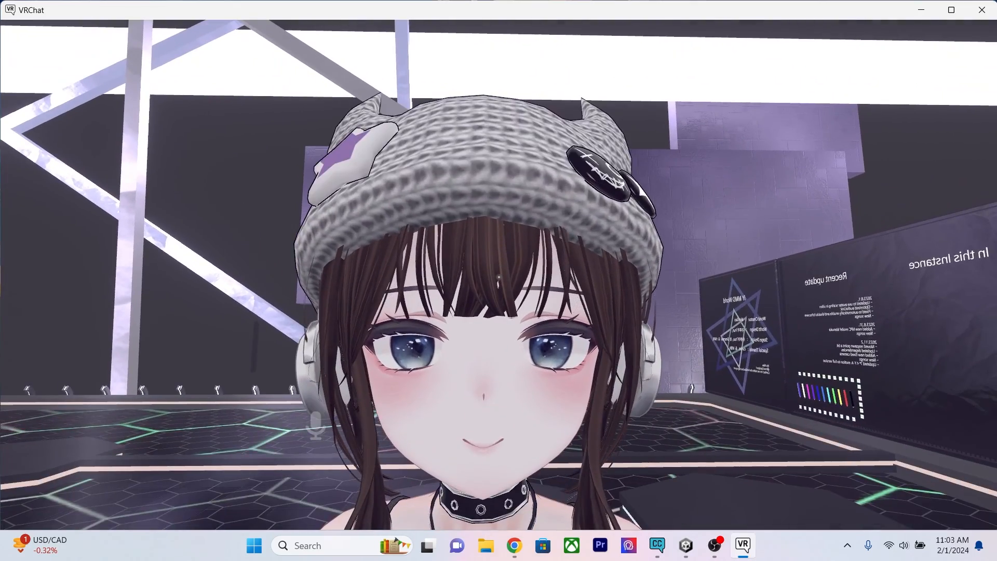
key("s")
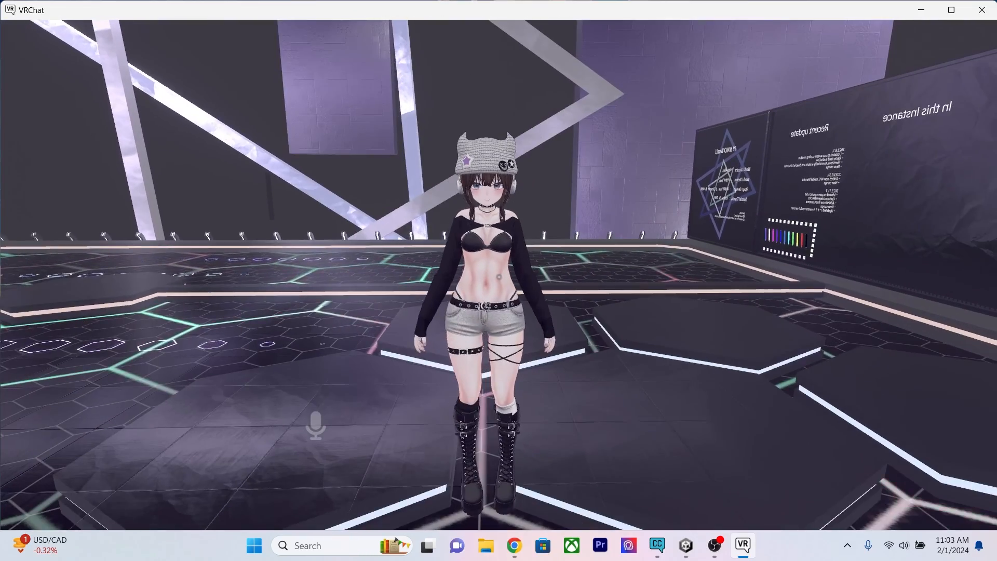
key("c")
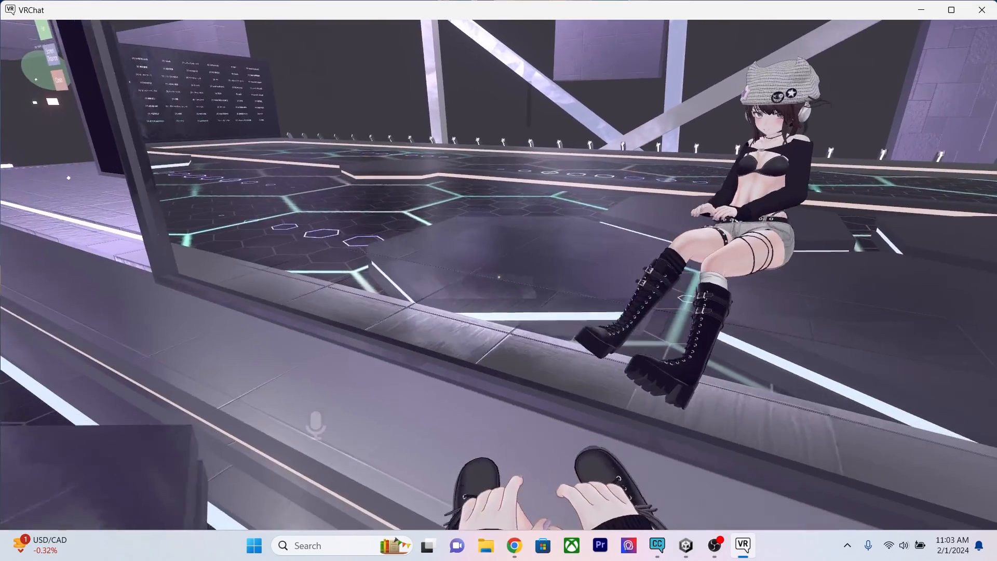
key("c")
key("w")
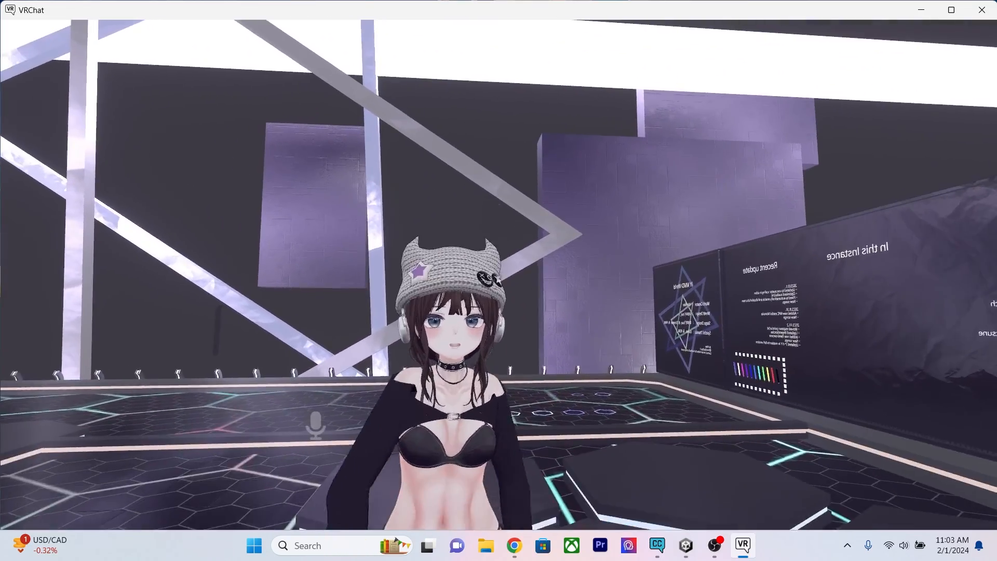
key("w")
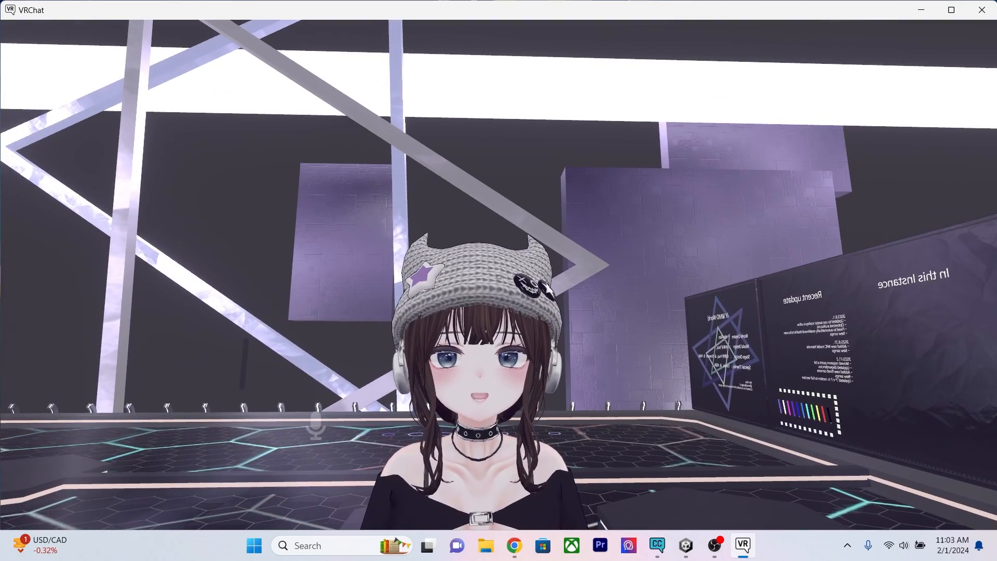